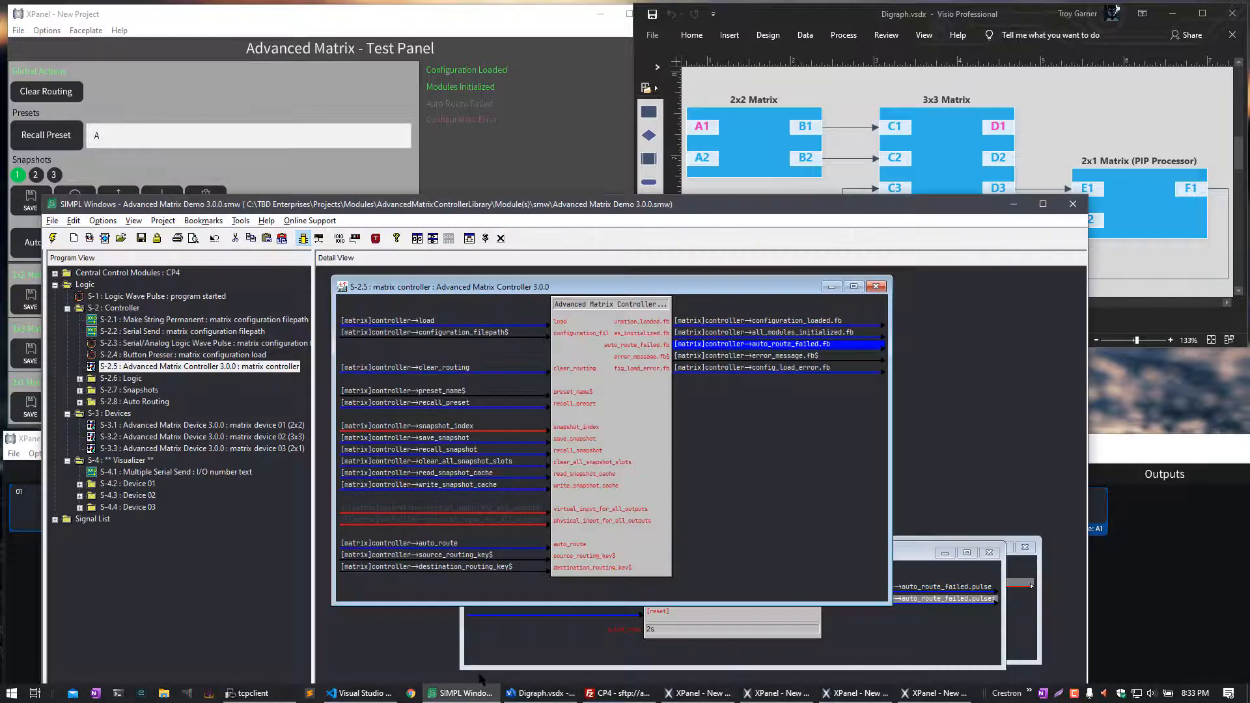
# Step: Move the SIMPL Windows window clear and select the clear_routing input signal of the matrix controller (S-2.5)
pyautogui.moveTo(576, 199); pyautogui.dragTo(677, 68)
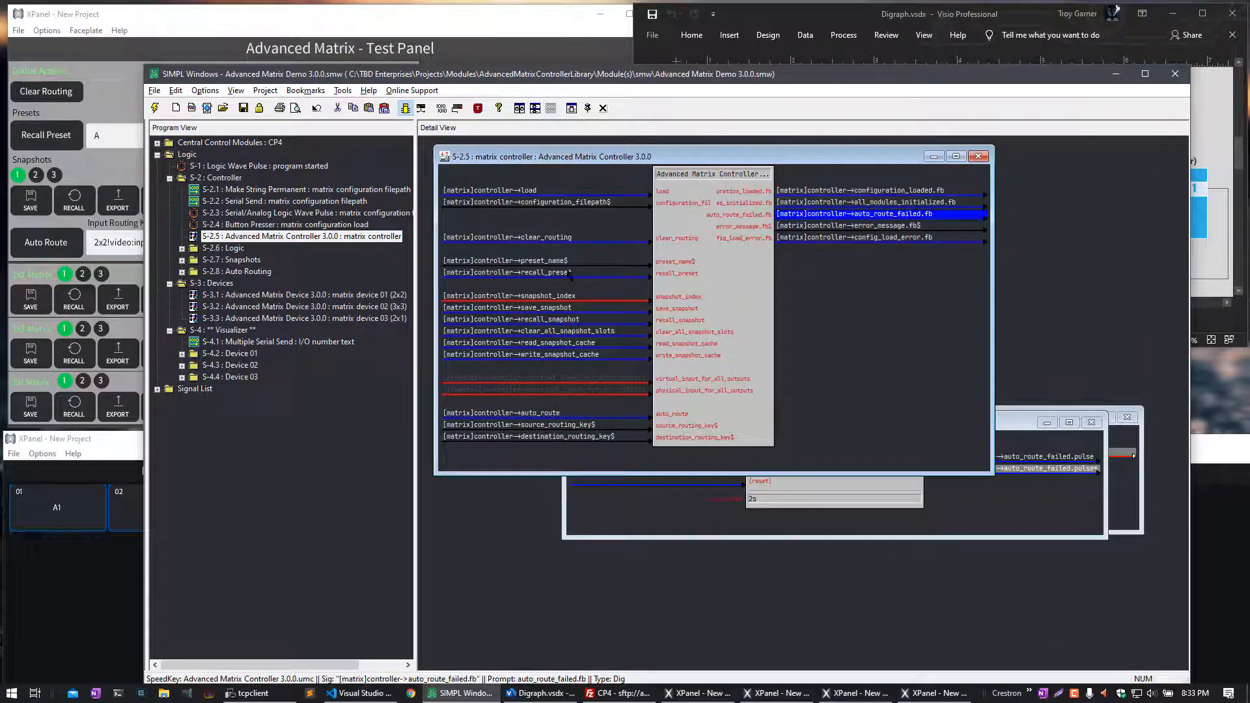
pyautogui.click(323, 297)
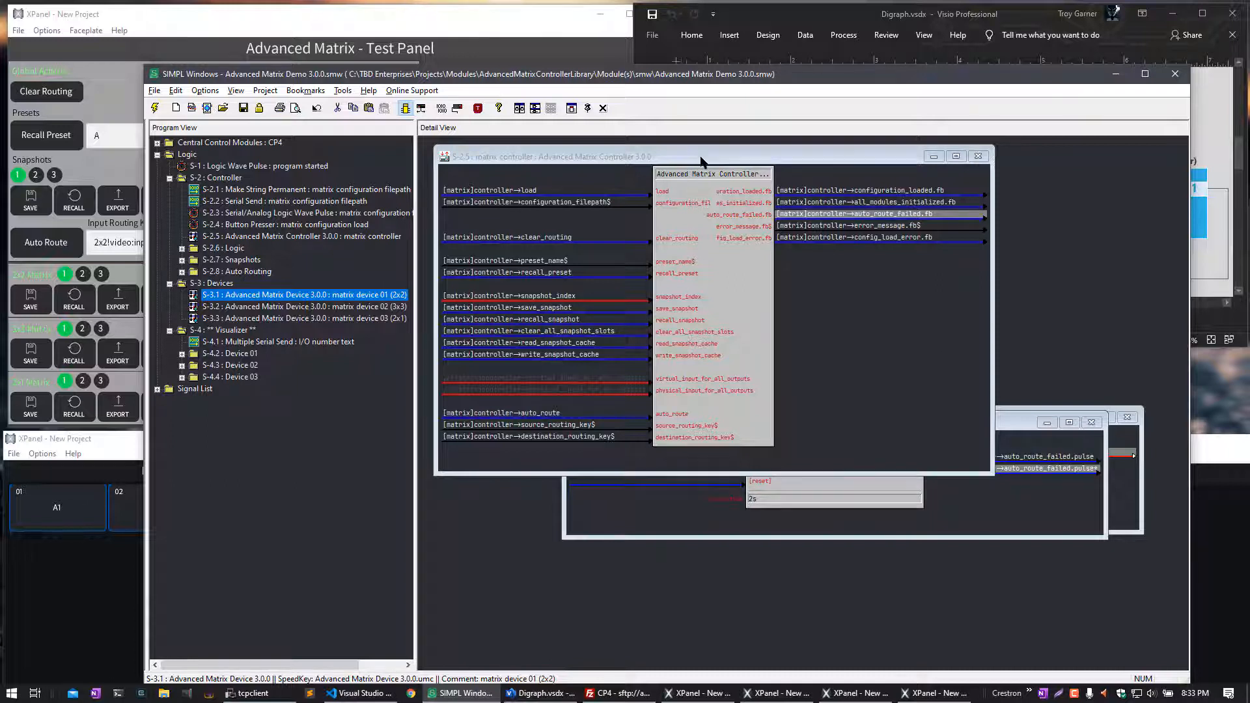
pyautogui.moveTo(702, 162); pyautogui.dragTo(692, 160)
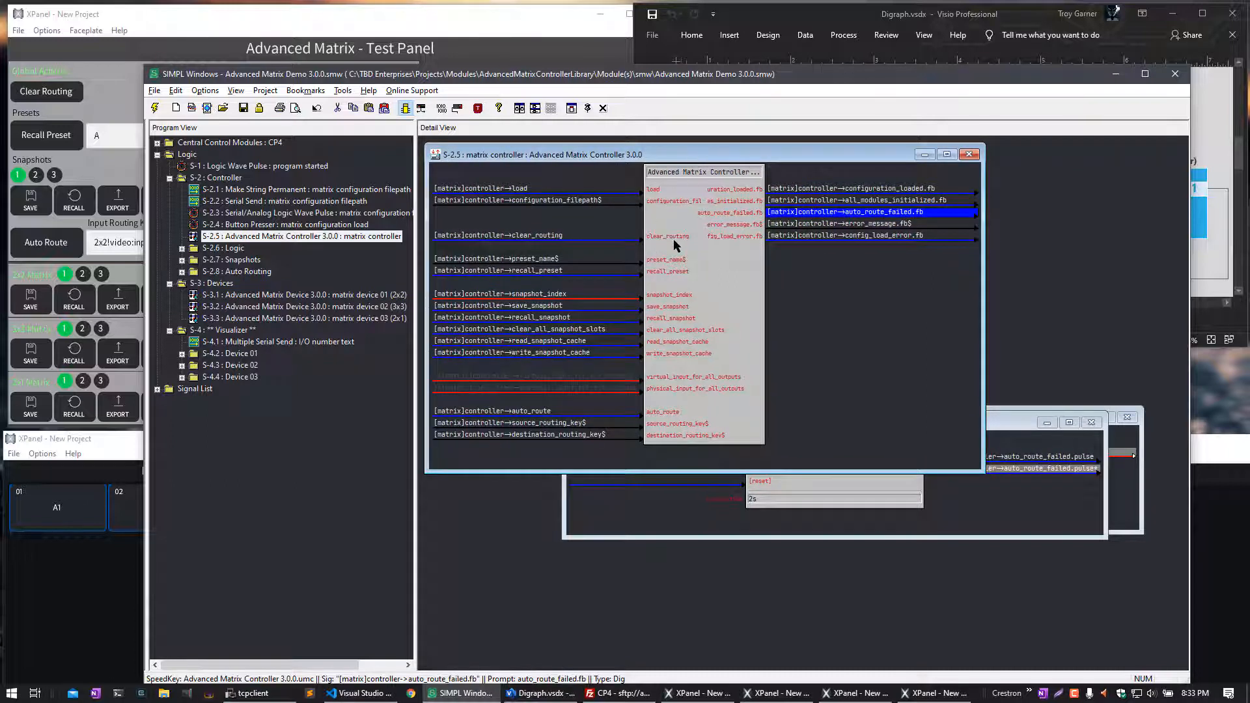
pyautogui.click(534, 237)
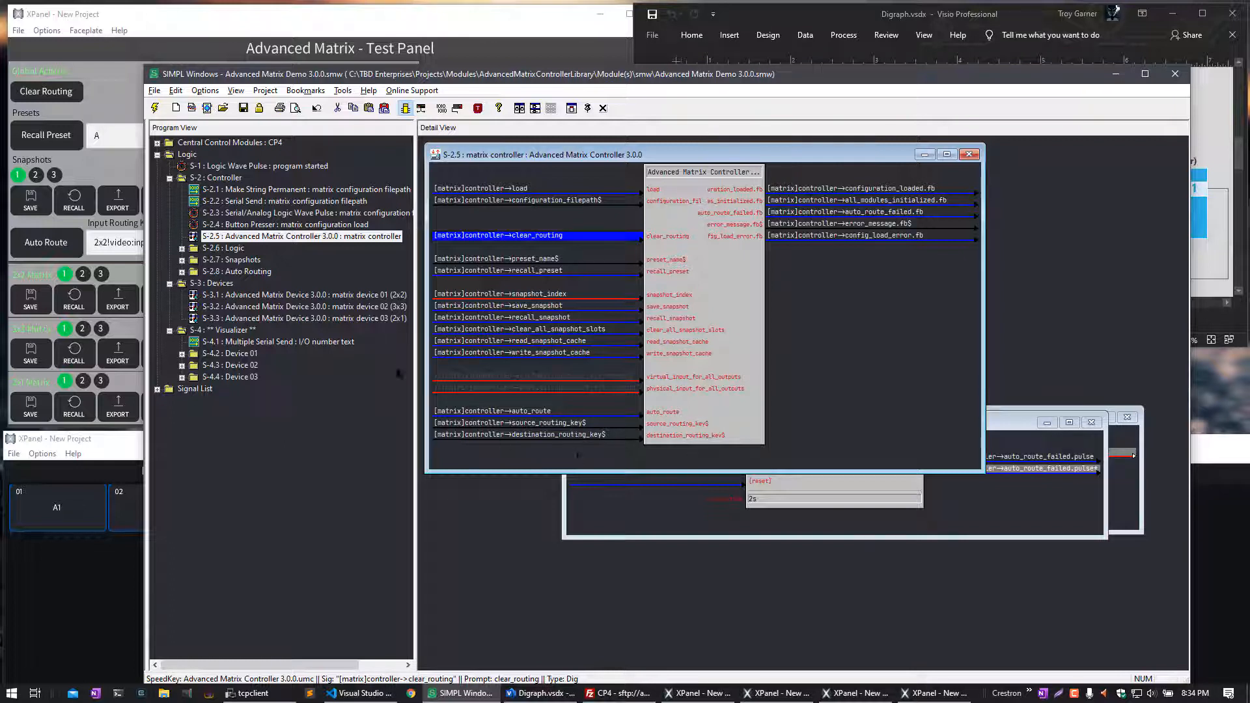
# Step: Open the matrix device 01 (2x2) symbol and place its enlarged window beside the matrix controller window
pyautogui.click(311, 296)
pyautogui.moveTo(312, 299); pyautogui.dragTo(688, 261)
pyautogui.moveTo(809, 378); pyautogui.dragTo(1048, 540)
pyautogui.moveTo(854, 257); pyautogui.dragTo(931, 306)
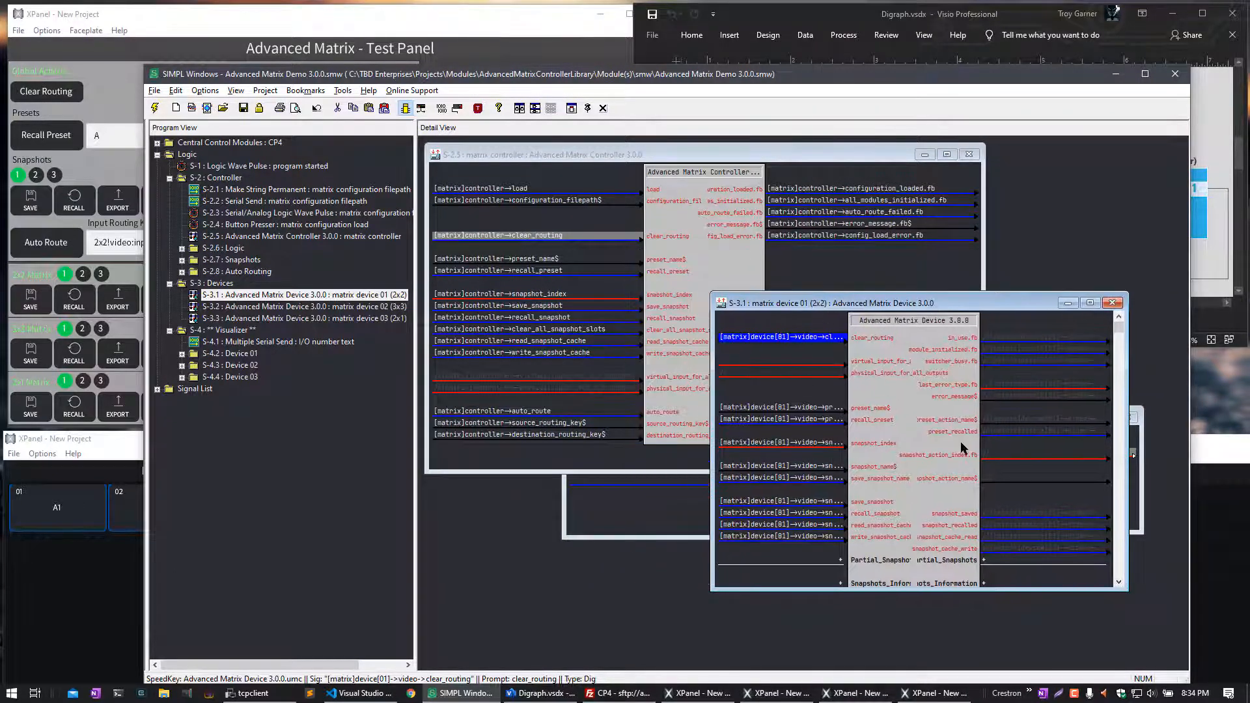
pyautogui.click(697, 289)
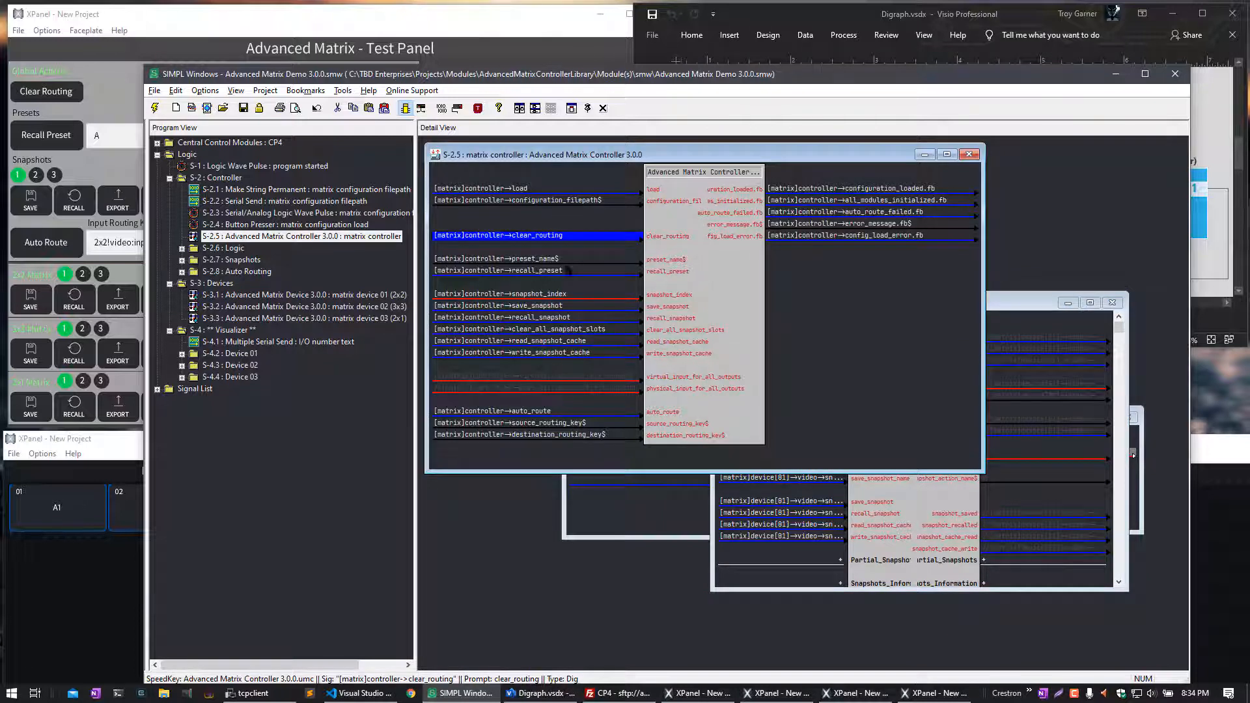
pyautogui.moveTo(1018, 304); pyautogui.dragTo(1037, 279)
# Step: Minimize SIMPL Windows to uncover the Visio digraph and the XPanels, and bring the Advanced Matrix test panel into focus
pyautogui.click(1115, 73)
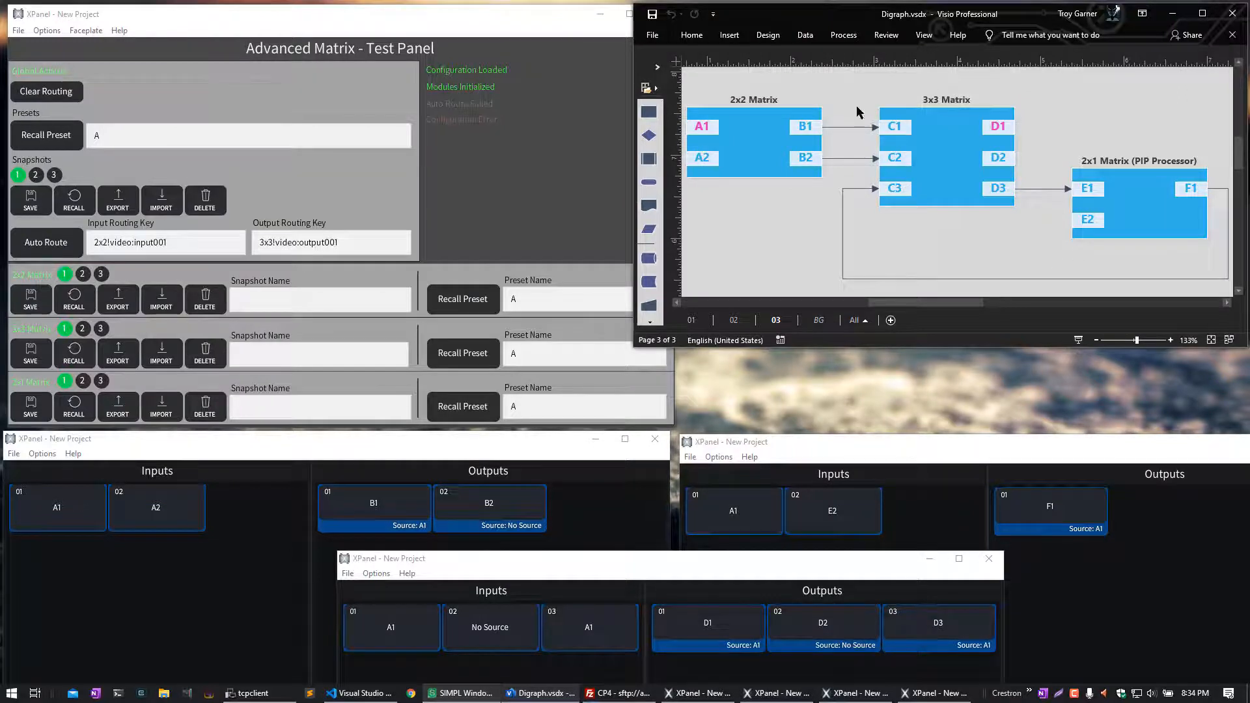
pyautogui.click(461, 692)
pyautogui.click(1116, 74)
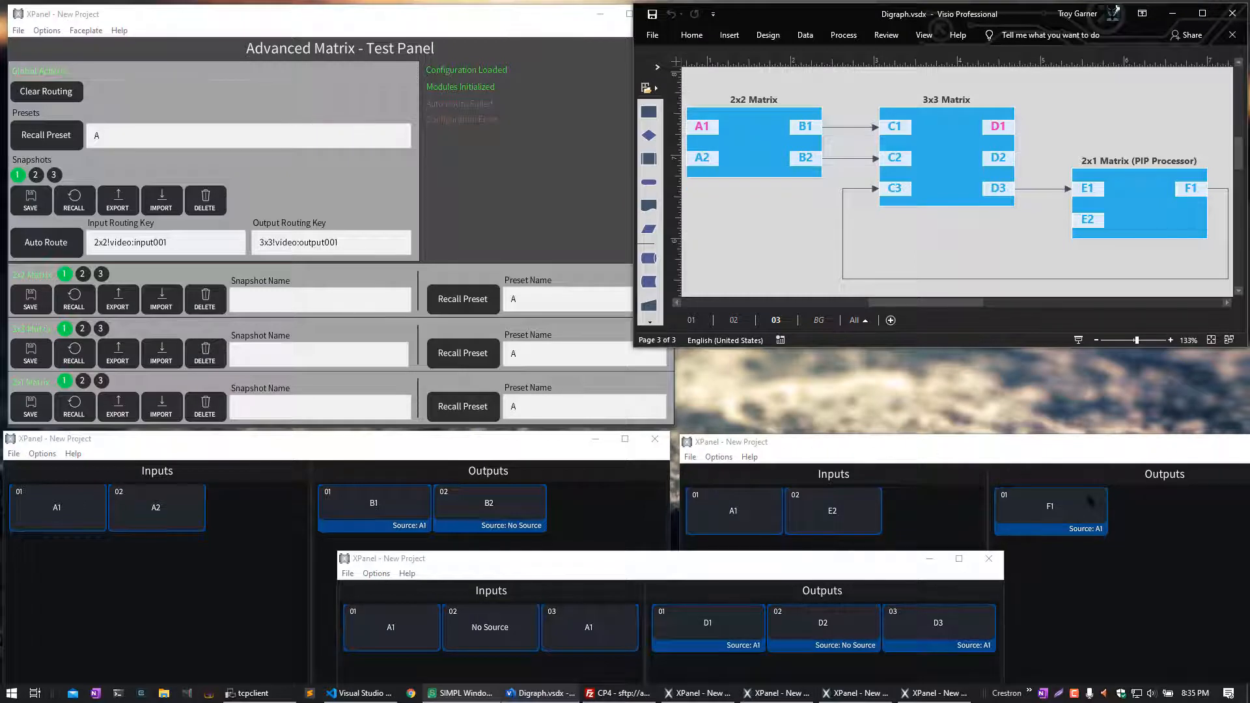
pyautogui.click(495, 130)
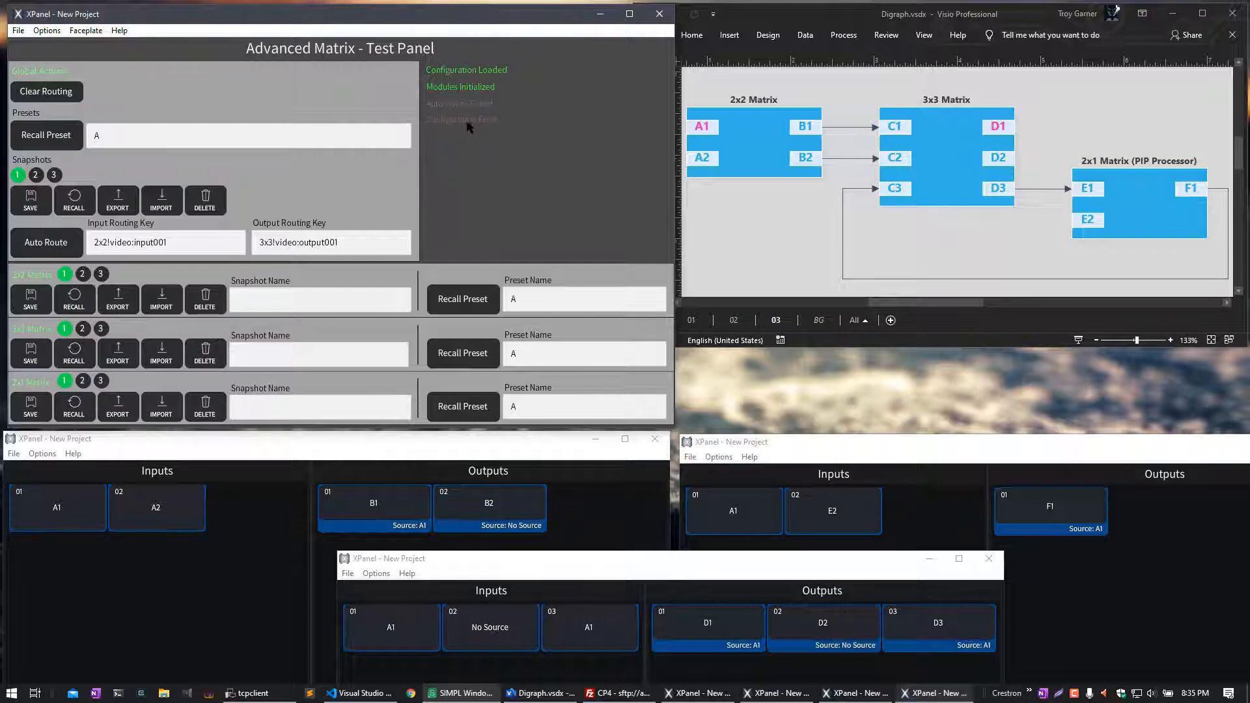
# Step: Examine the Auto Route input and output routing keys on the test panel, highlighting their individual parts
pyautogui.click(206, 239)
pyautogui.write('x')
pyautogui.click(74, 250)
pyautogui.press('BackSpace')
pyautogui.click(199, 241)
pyautogui.doubleClick(267, 242)
pyautogui.click(273, 244)
pyautogui.moveTo(298, 244); pyautogui.dragTo(276, 244)
pyautogui.click(299, 243)
pyautogui.moveTo(300, 243); pyautogui.dragTo(324, 244)
pyautogui.moveTo(160, 246); pyautogui.dragTo(159, 246)
pyautogui.moveTo(339, 244); pyautogui.dragTo(323, 246)
pyautogui.doubleClick(160, 241)
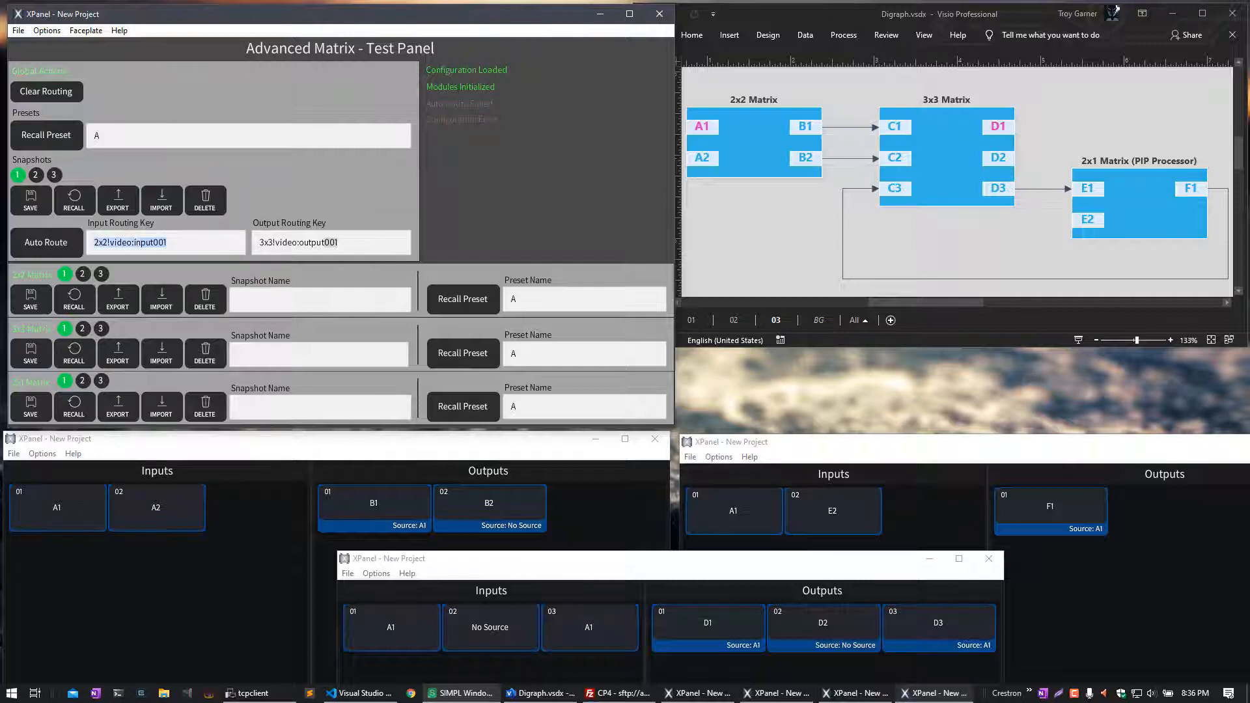
# Step: Compare the input and output routing keys on the test panel with A1 and D1 in the Visio diagram
pyautogui.click(705, 126)
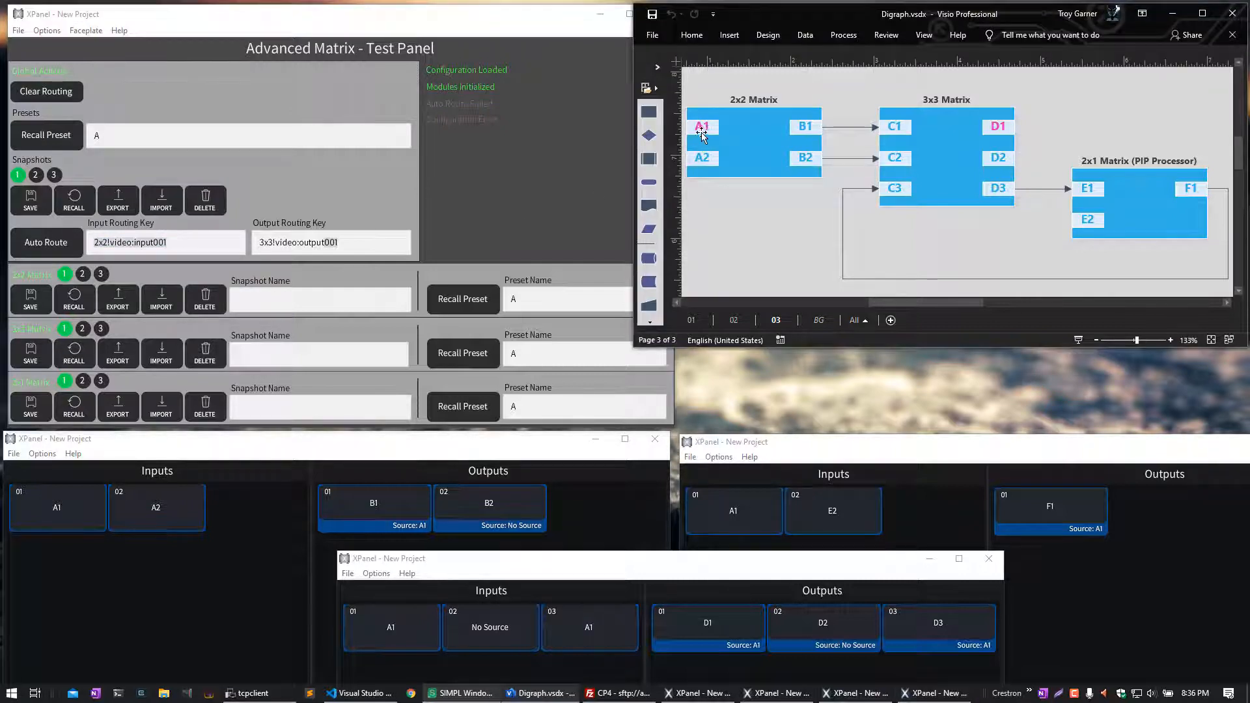
pyautogui.click(359, 256)
pyautogui.click(996, 130)
pyautogui.click(189, 244)
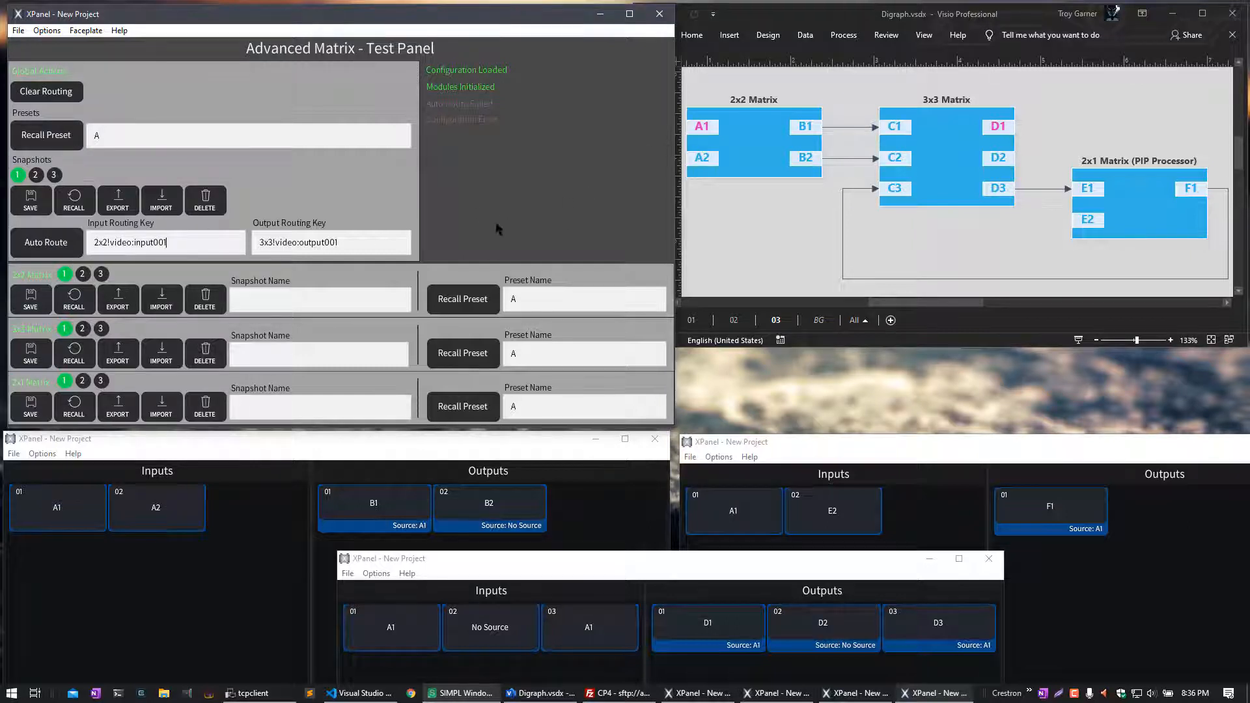
pyautogui.click(707, 126)
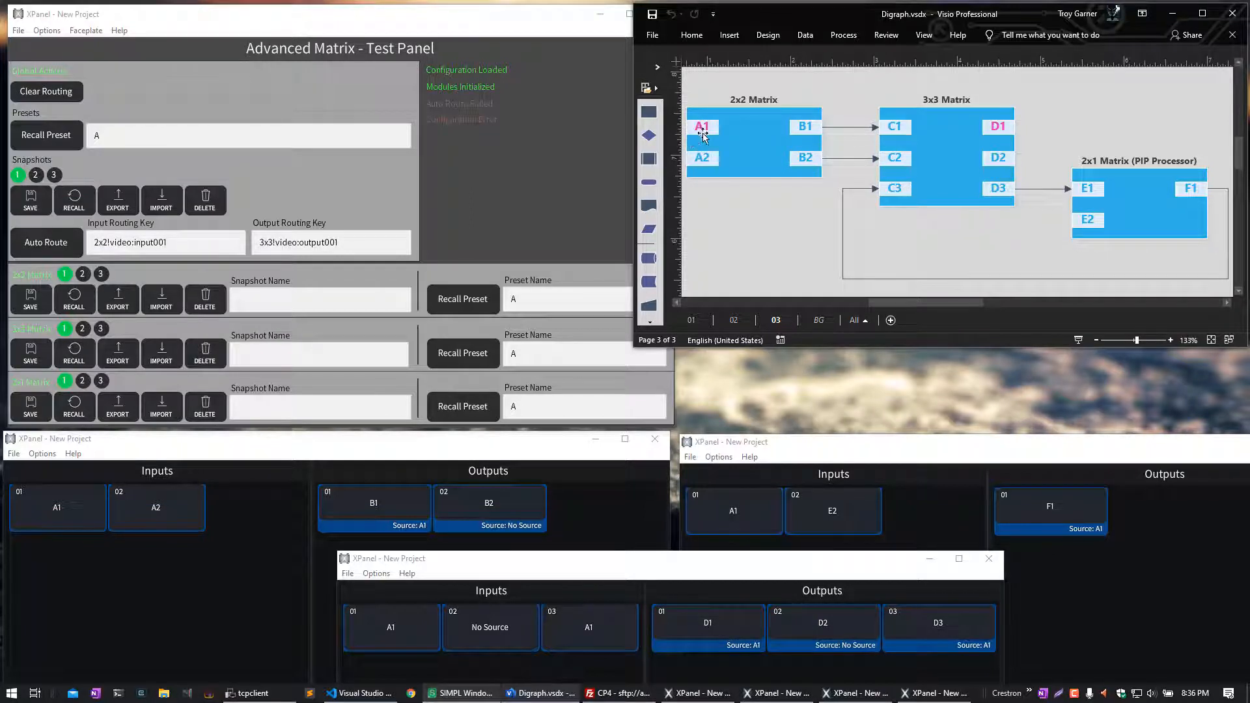
pyautogui.click(443, 245)
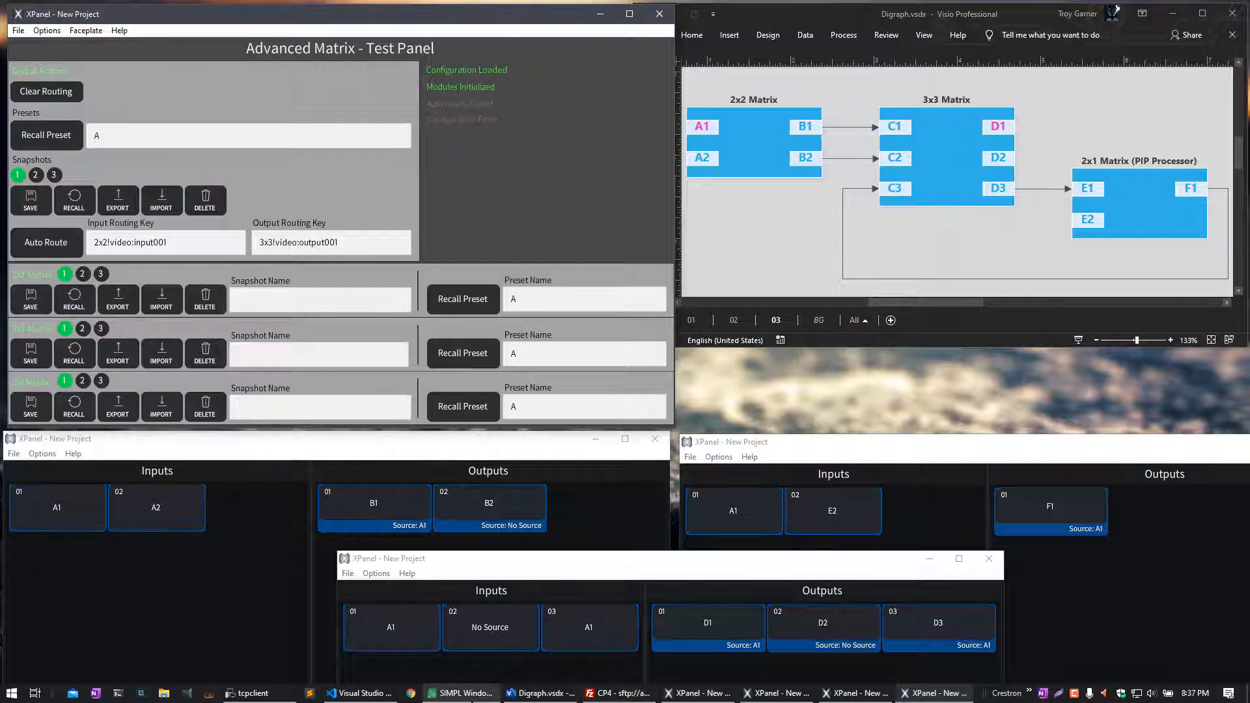
# Step: Switch to Visual Studio Code and review the dynamic_name settings of the 2x2 and 3x3 matrices in matrix_config.json
pyautogui.click(352, 693)
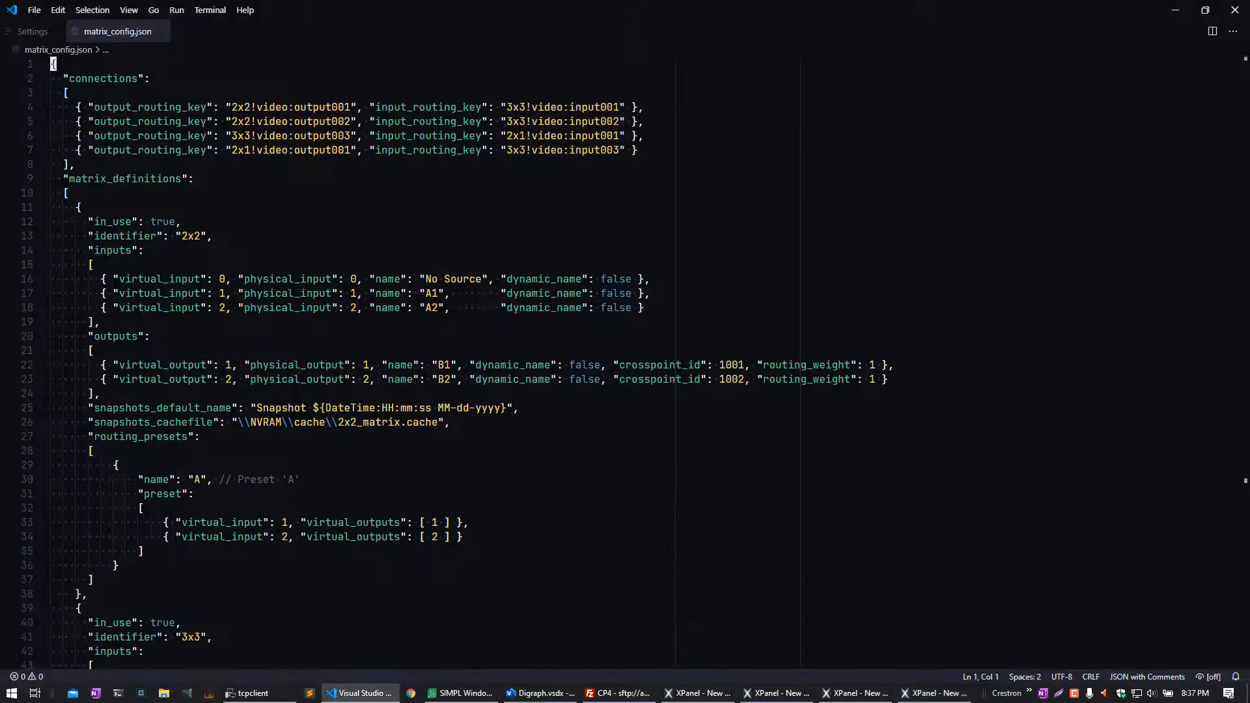
pyautogui.moveTo(501, 278); pyautogui.dragTo(588, 279)
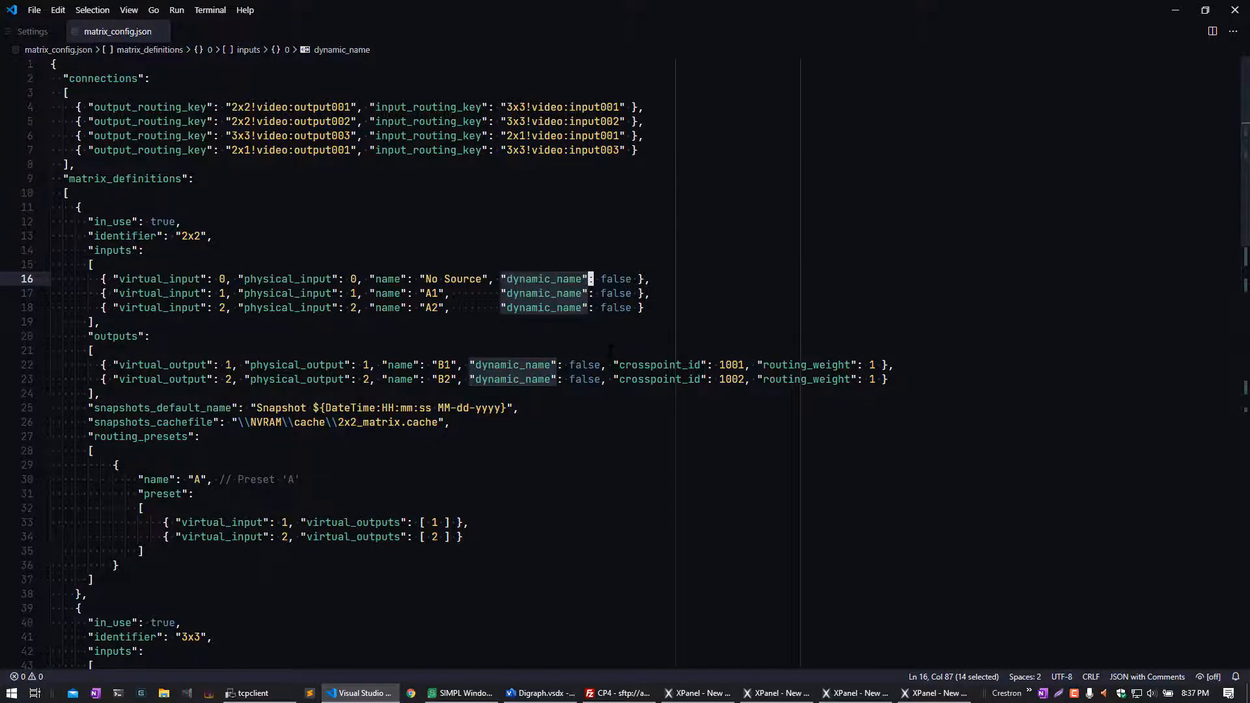
pyautogui.scroll(-8, 591, 279)
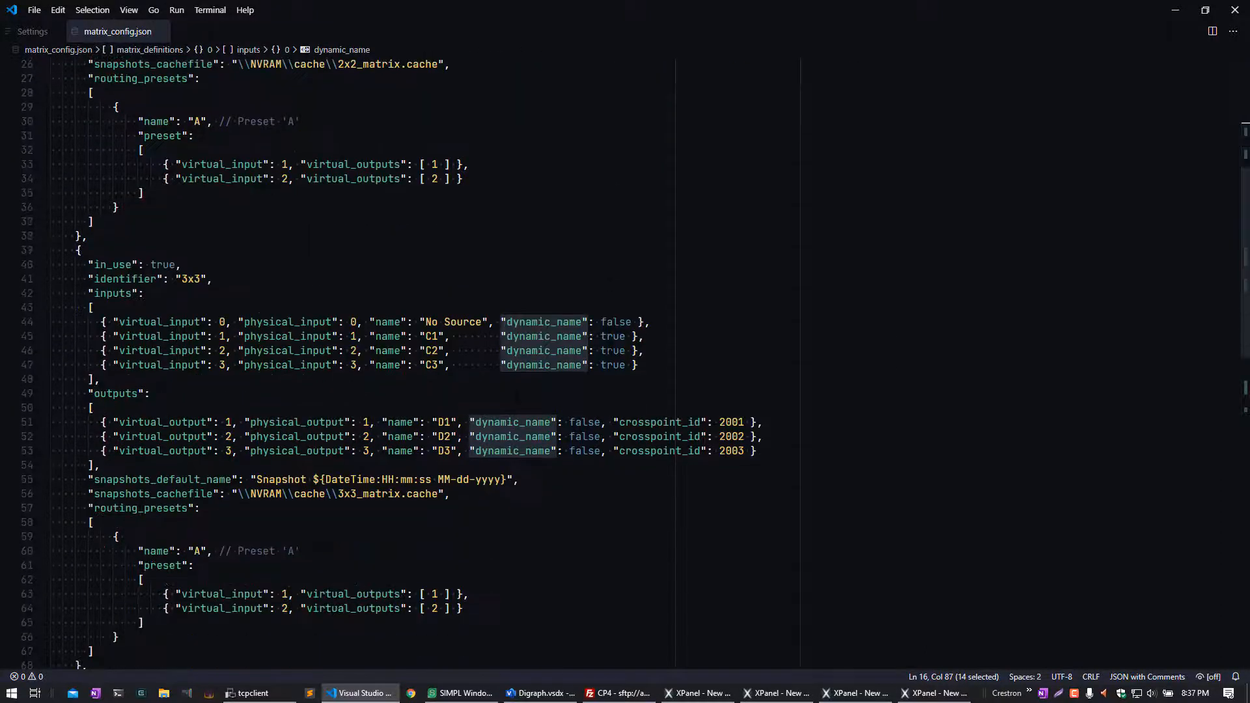
pyautogui.click(487, 394)
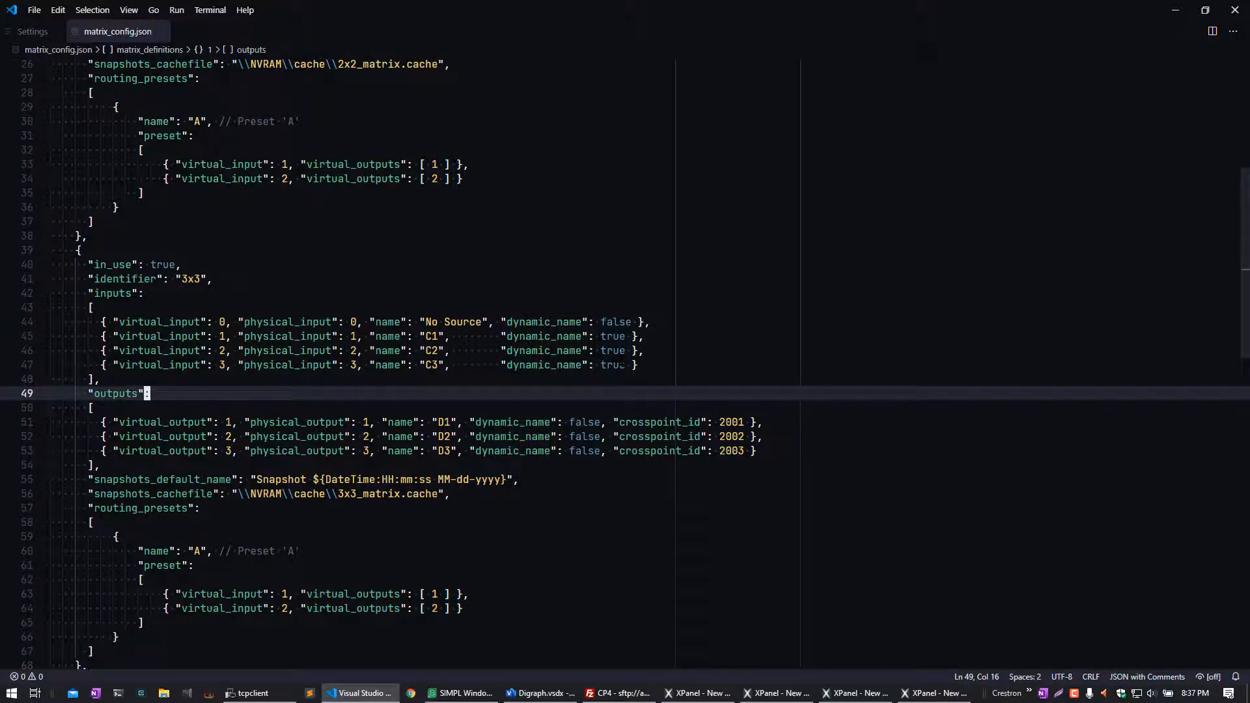
# Step: Check the 3x3 matrix inputs C1 to C3 in the Visio diagram against their definitions in matrix_config.json
pyautogui.click(540, 693)
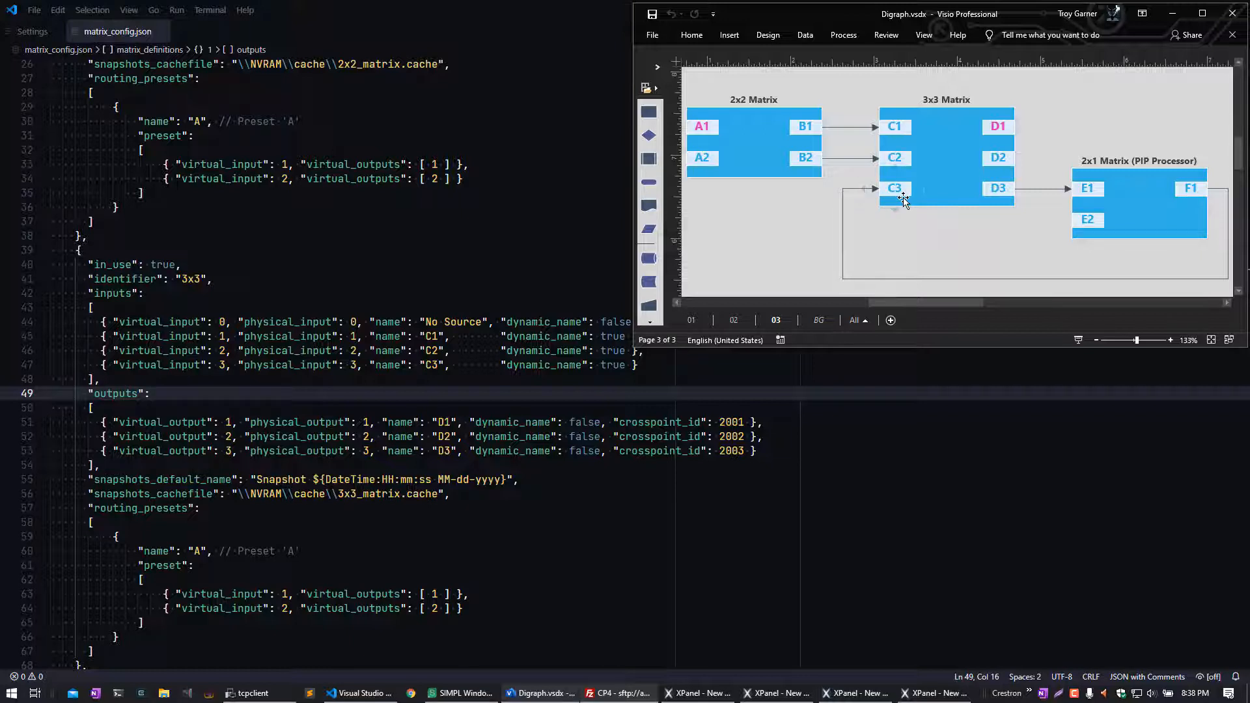
pyautogui.click(751, 389)
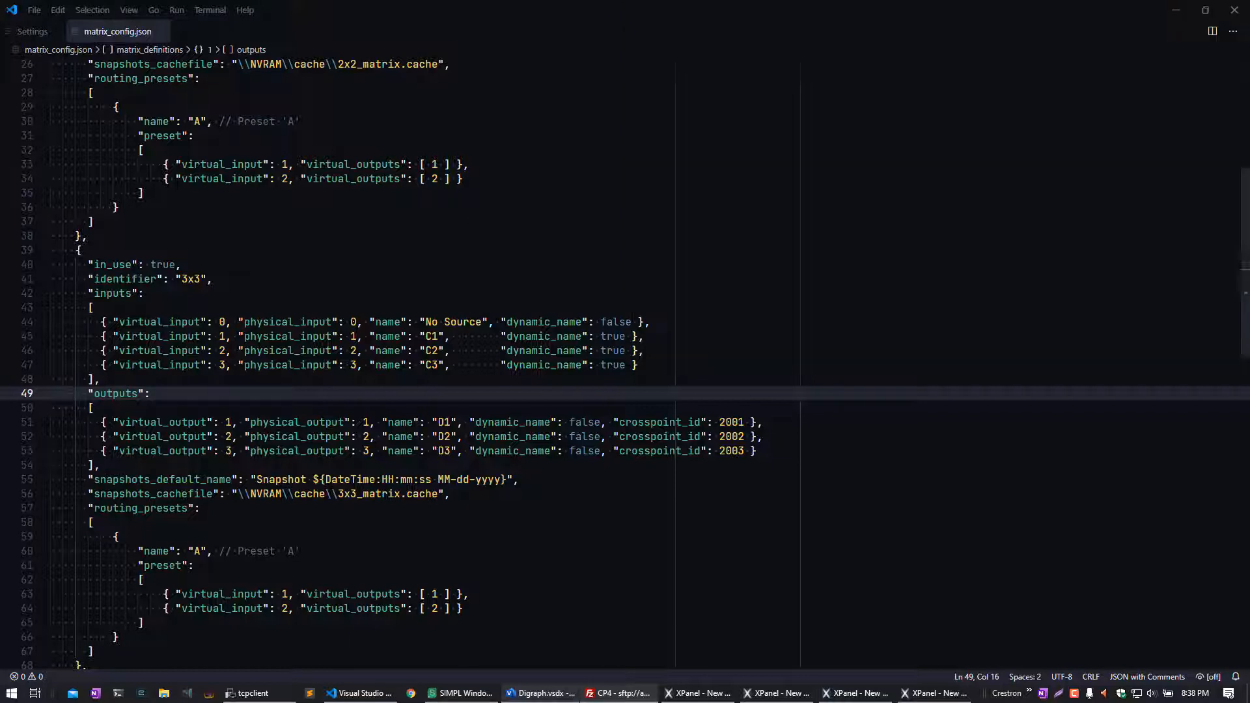
pyautogui.press('Down')
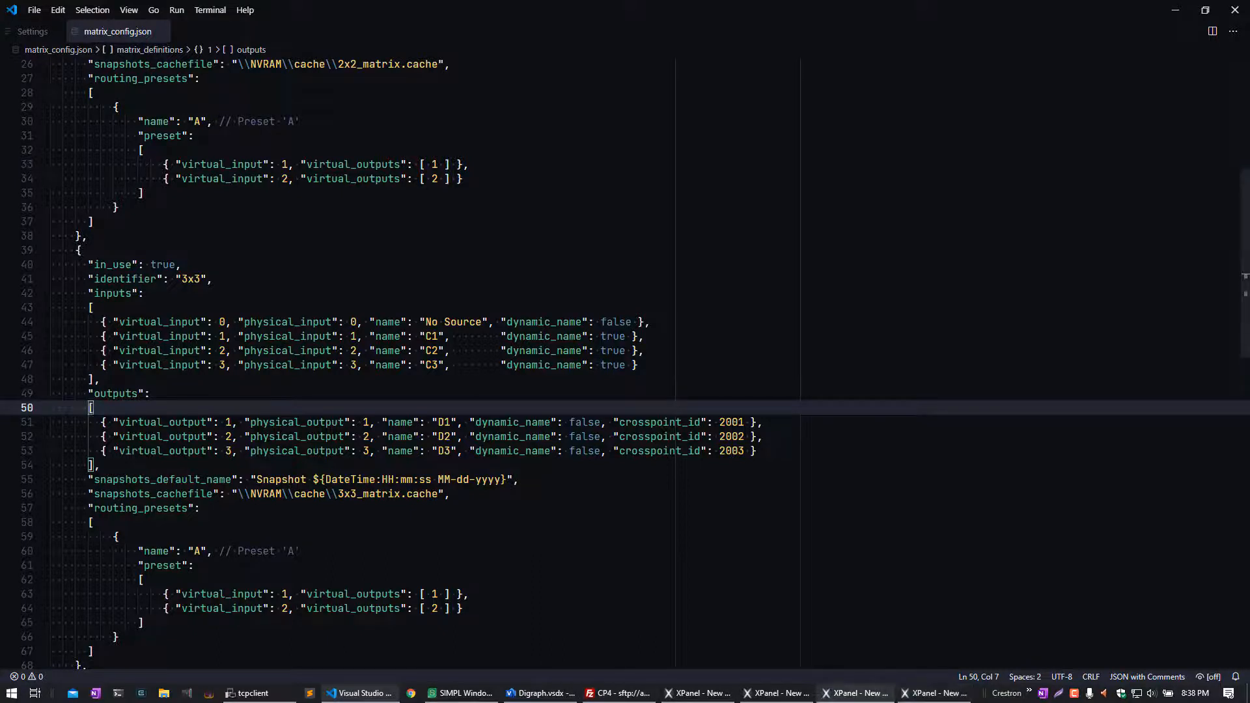
pyautogui.click(190, 506)
# Step: Switch to SIMPL Windows, reposition its window and close every open symbol in the Detail View
pyautogui.click(462, 693)
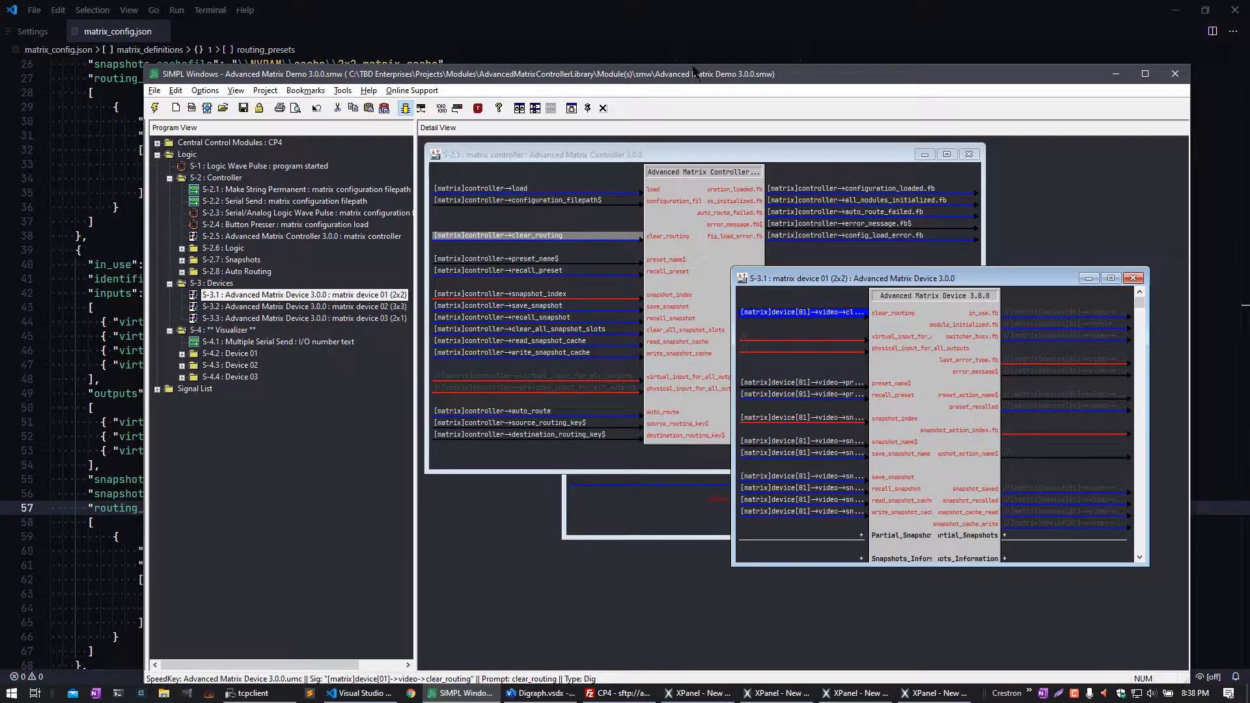
pyautogui.moveTo(695, 73); pyautogui.dragTo(675, 40)
pyautogui.moveTo(871, 244); pyautogui.dragTo(755, 311)
pyautogui.click(995, 311)
pyautogui.click(1072, 388)
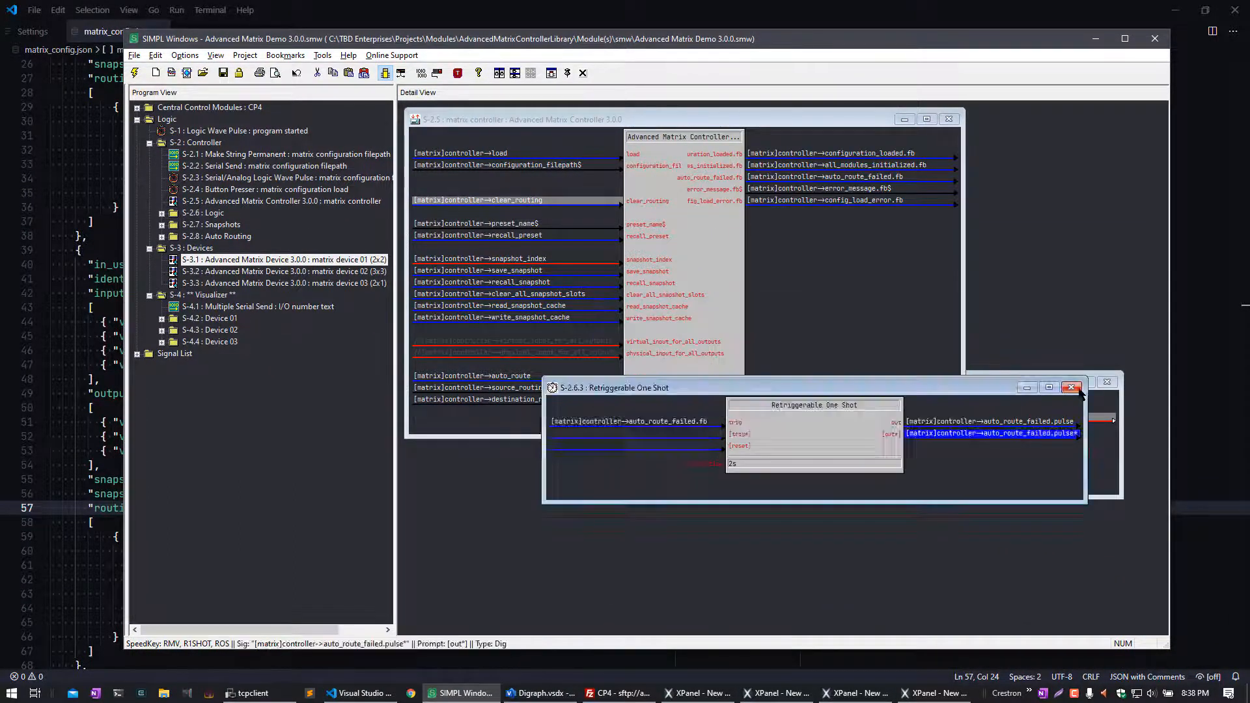
pyautogui.click(1105, 382)
pyautogui.click(947, 121)
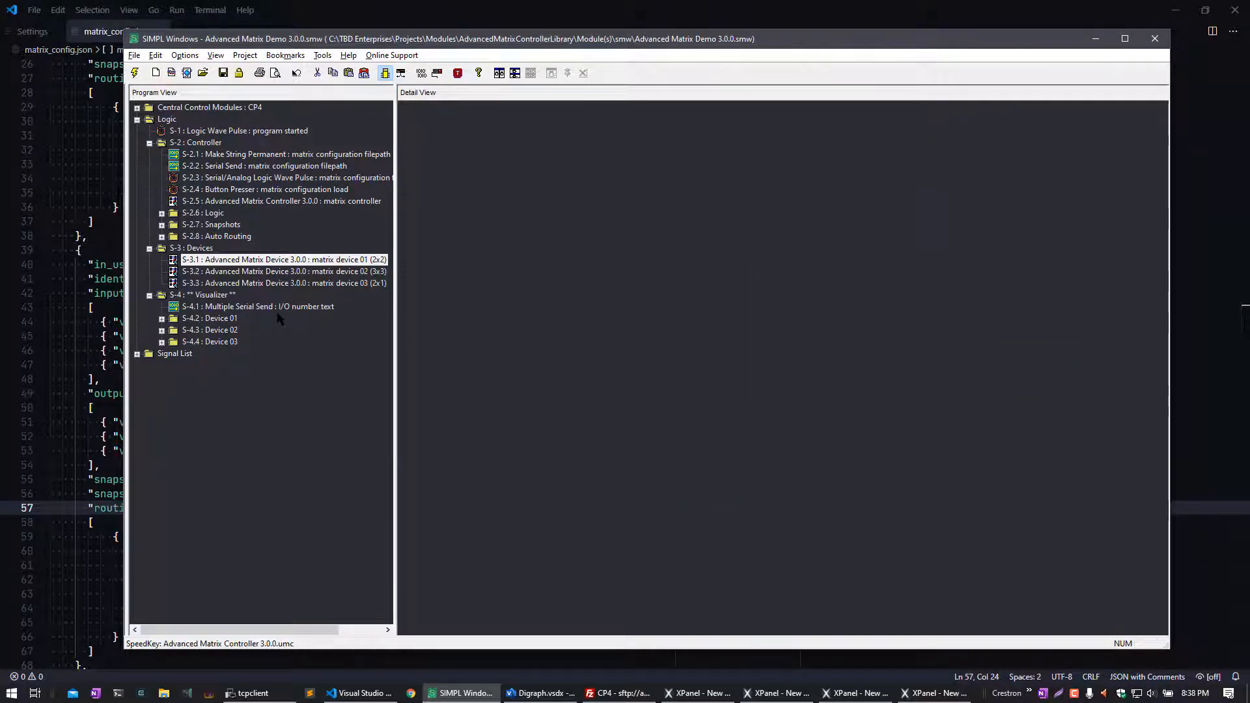
# Step: Open the matrix device 01 (2x2) symbol and arrange it, enlarged, with SIMPL Windows below the Visio diagram
pyautogui.doubleClick(286, 260)
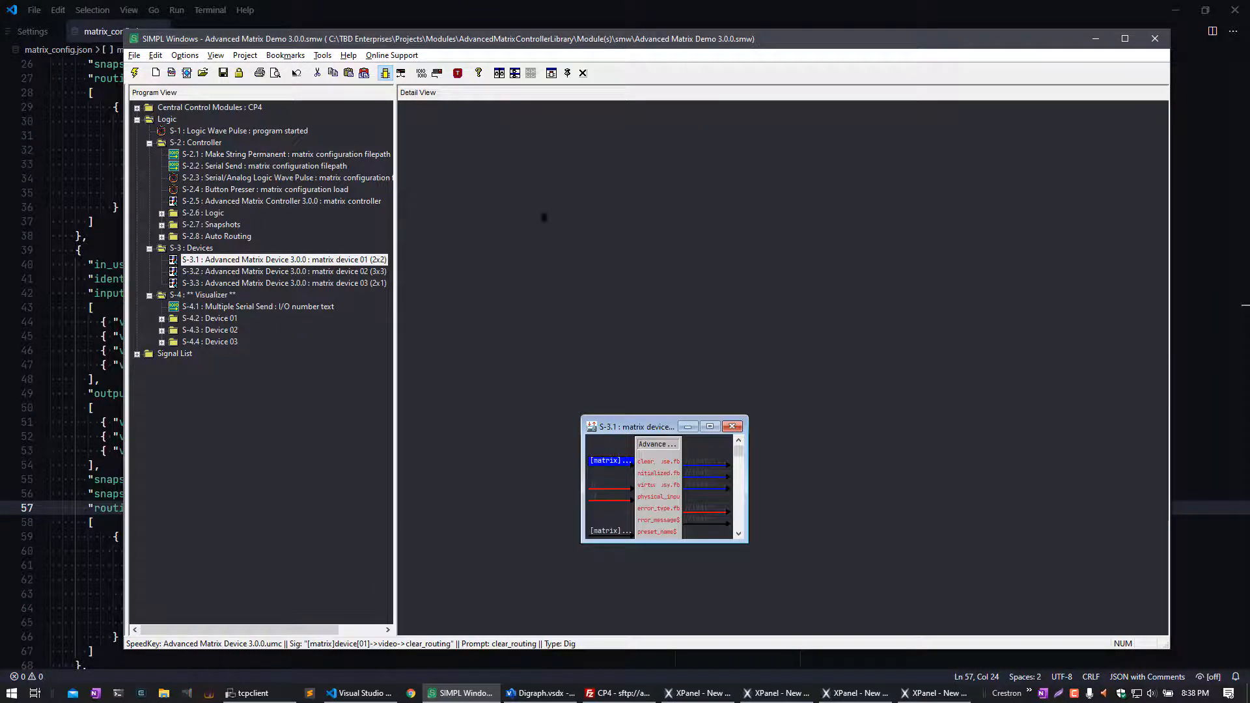
pyautogui.moveTo(651, 426); pyautogui.dragTo(483, 122)
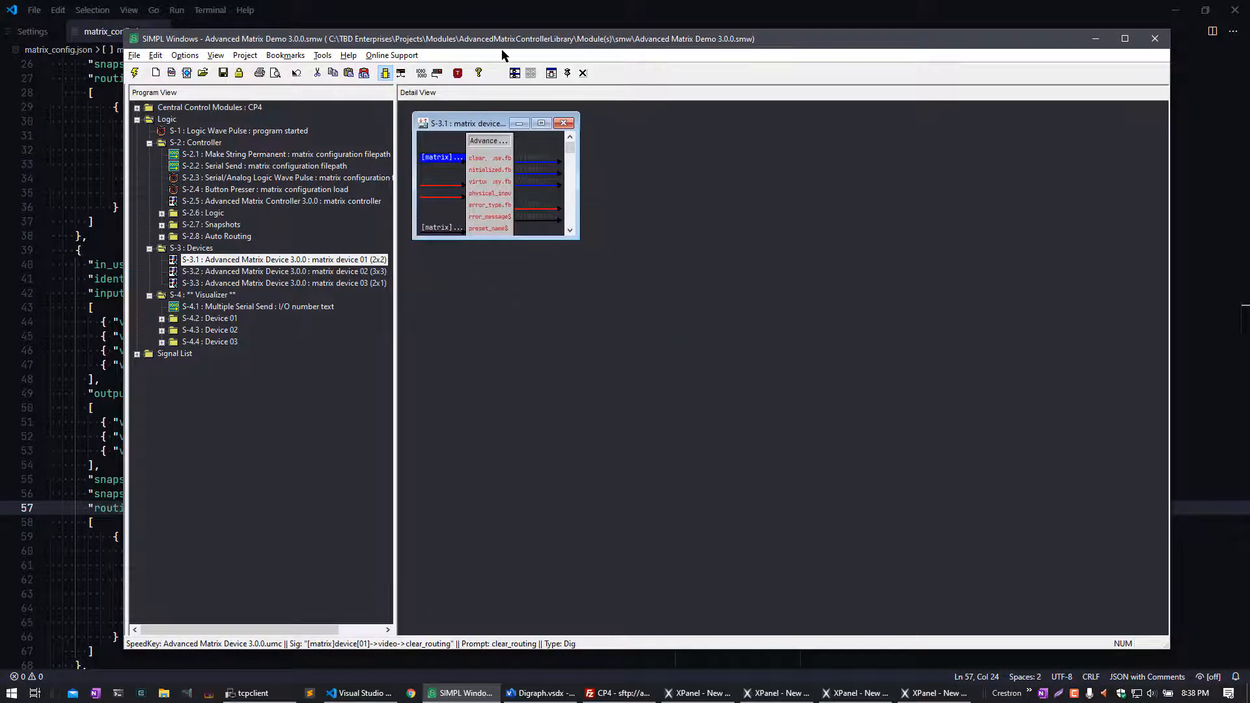
pyautogui.click(540, 692)
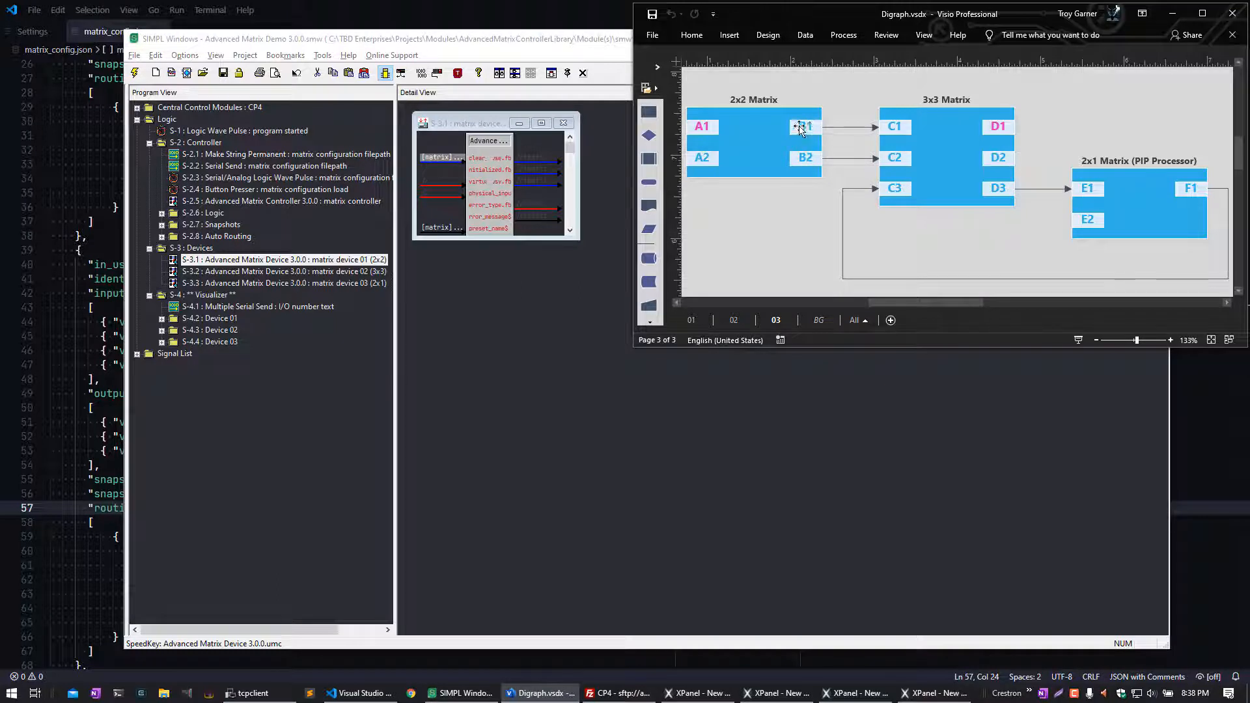
pyautogui.click(572, 41)
pyautogui.moveTo(579, 42); pyautogui.dragTo(468, 231)
pyautogui.moveTo(464, 424); pyautogui.dragTo(727, 480)
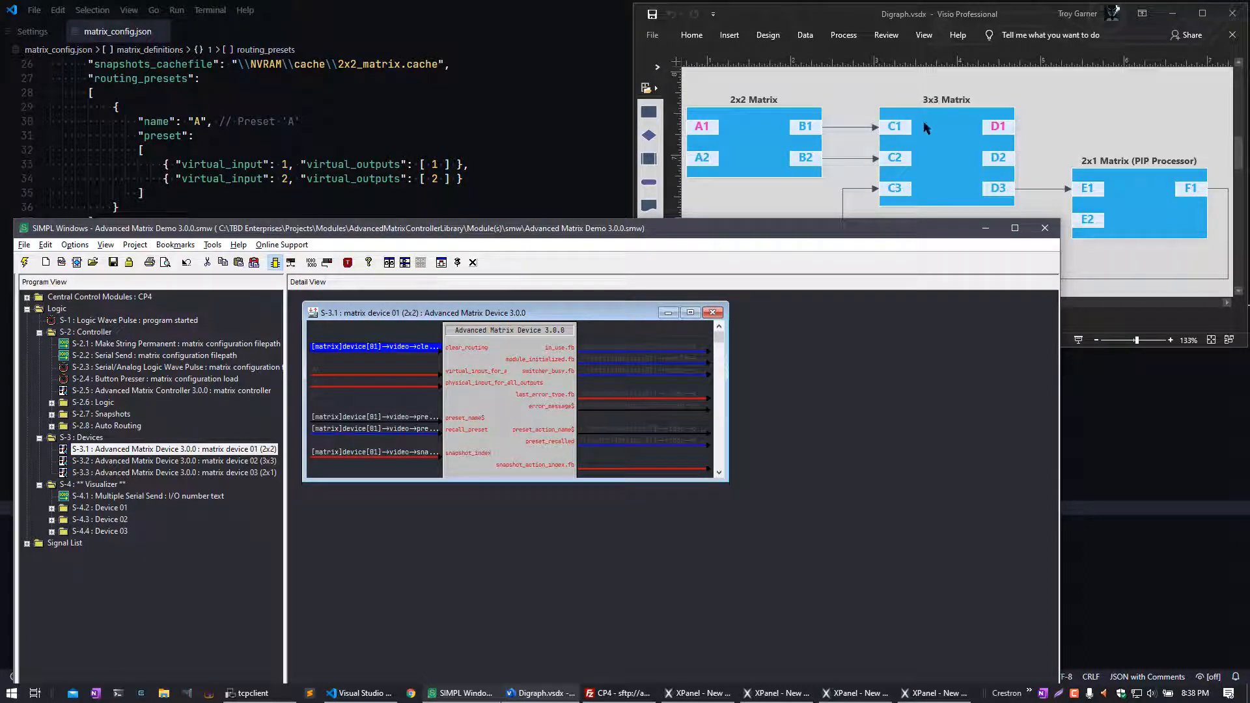
# Step: Open the matrix device 02 (3x3) symbol and place its enlarged window below and beside the device 01 window
pyautogui.doubleClick(257, 463)
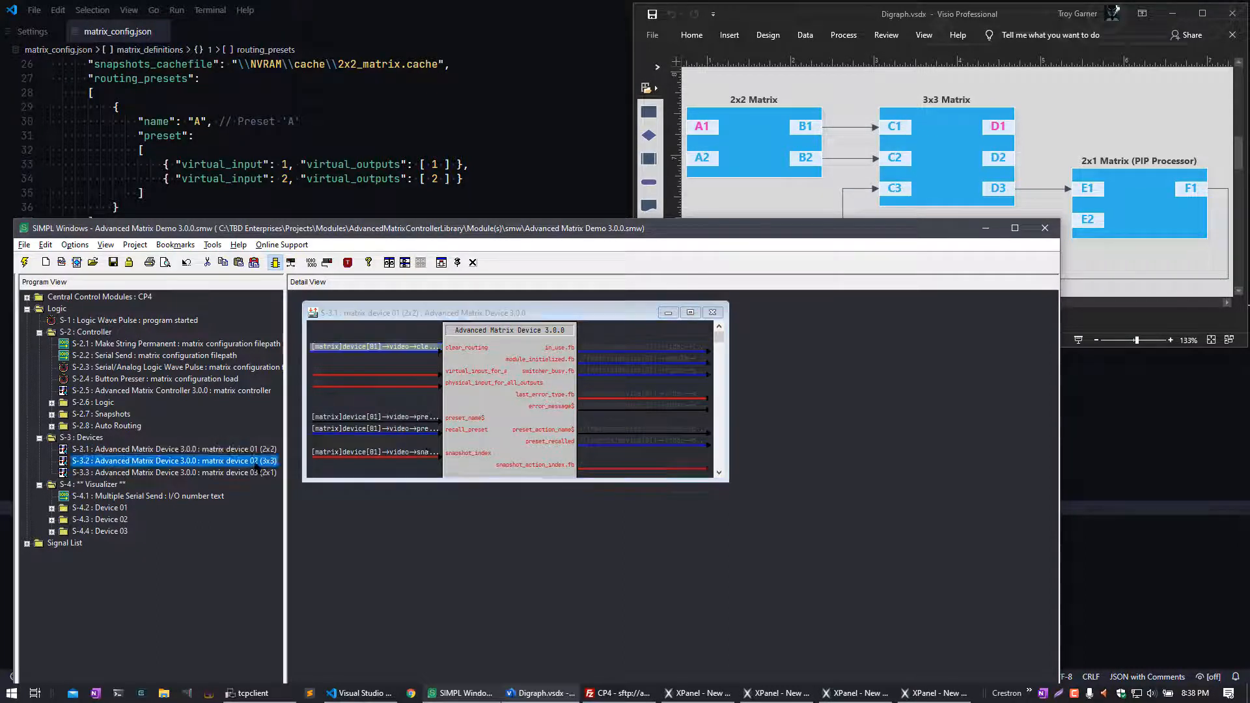
pyautogui.moveTo(548, 631); pyautogui.dragTo(522, 535)
pyautogui.click(459, 311)
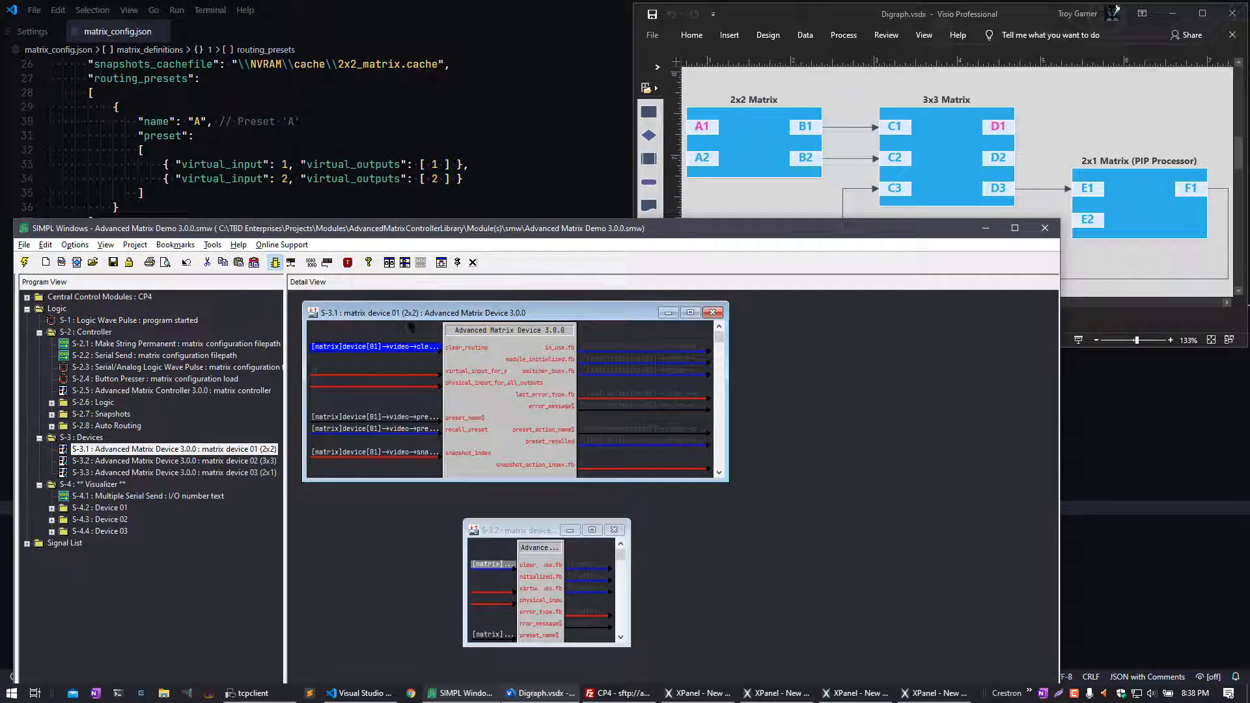
pyautogui.click(543, 530)
pyautogui.moveTo(629, 646); pyautogui.dragTo(925, 683)
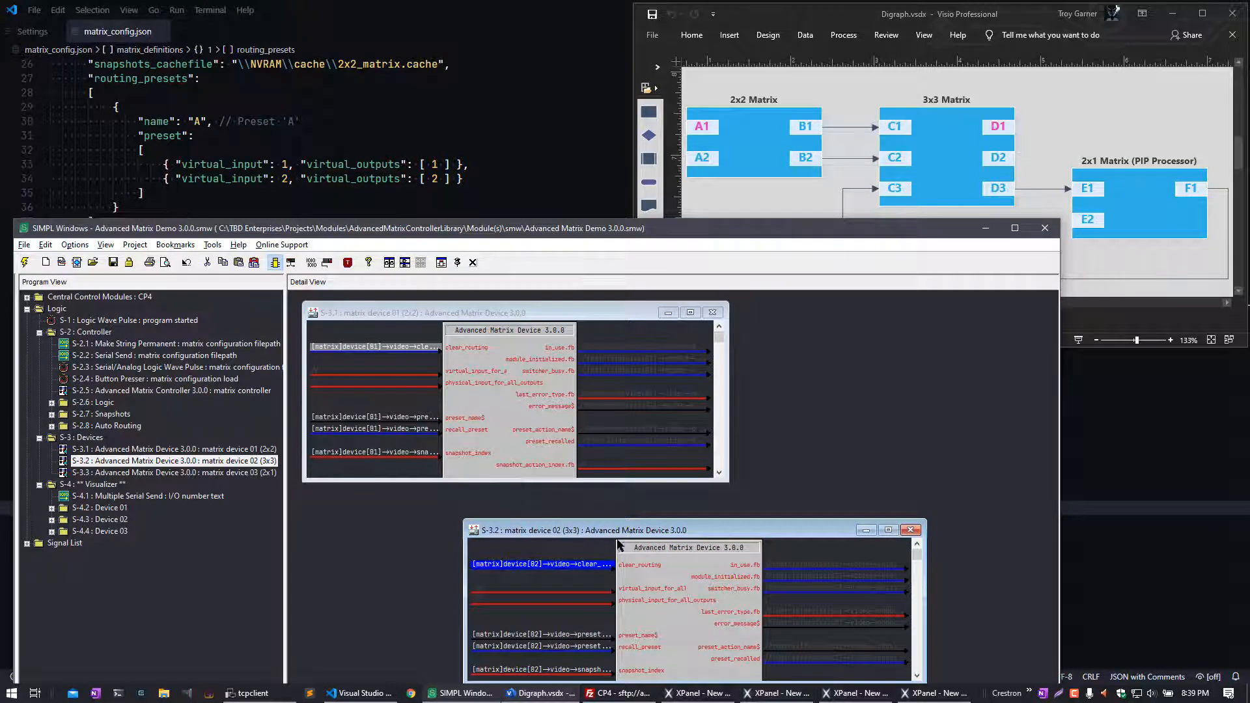
pyautogui.moveTo(619, 532); pyautogui.dragTo(617, 505)
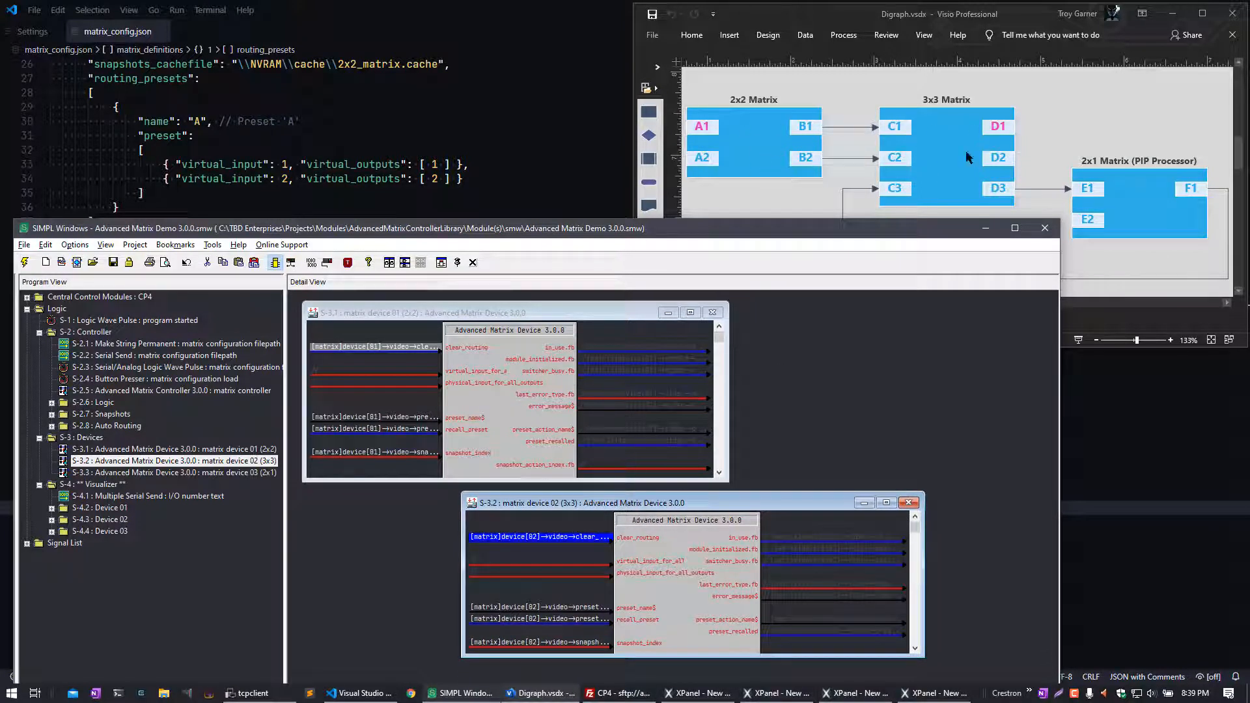
pyautogui.moveTo(521, 225); pyautogui.dragTo(521, 215)
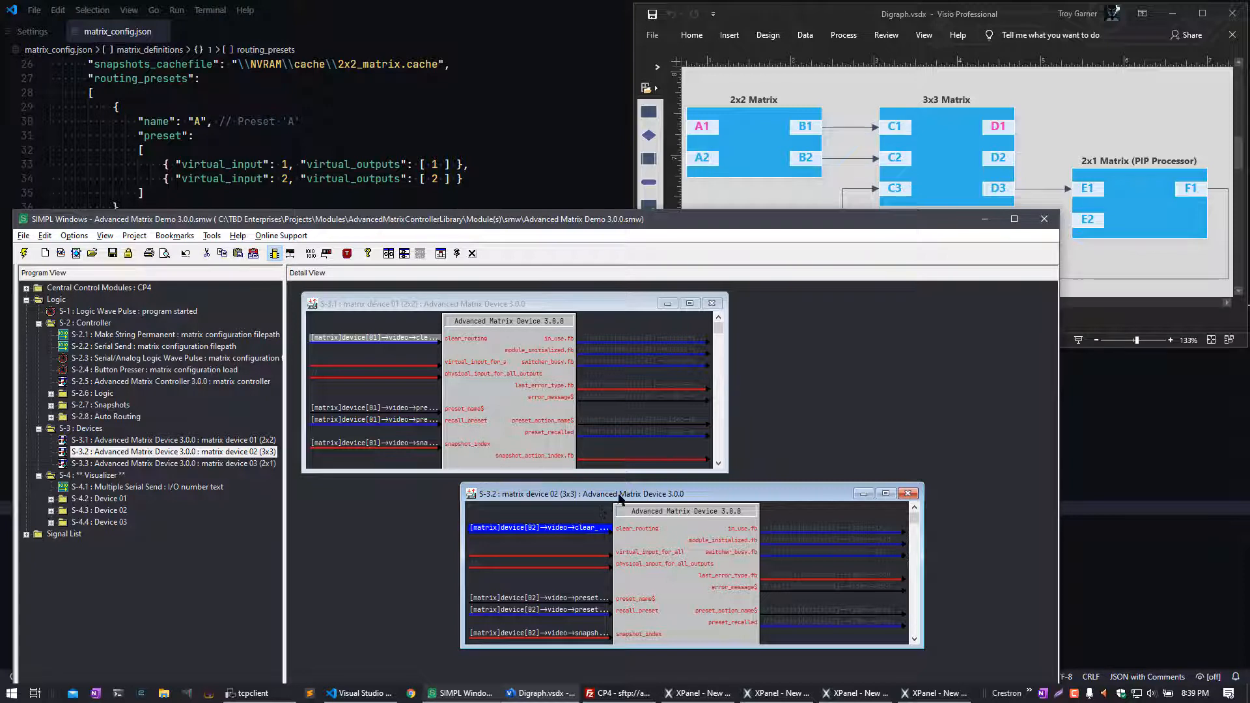
pyautogui.moveTo(614, 494); pyautogui.dragTo(741, 495)
# Step: Widen the matrix device 01 (2x2) window and show its Virtual_Output_Source_Names signals
pyautogui.click(547, 398)
pyautogui.scroll(-10, 546, 394)
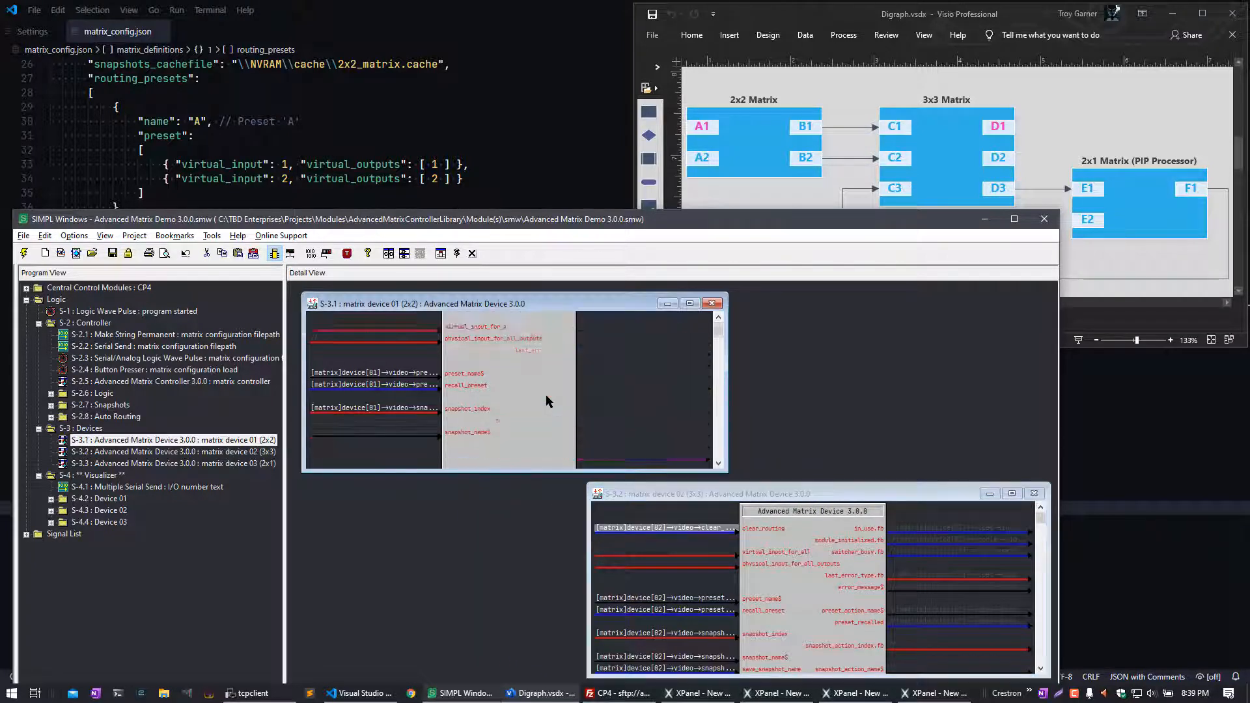
pyautogui.scroll(-3, 545, 394)
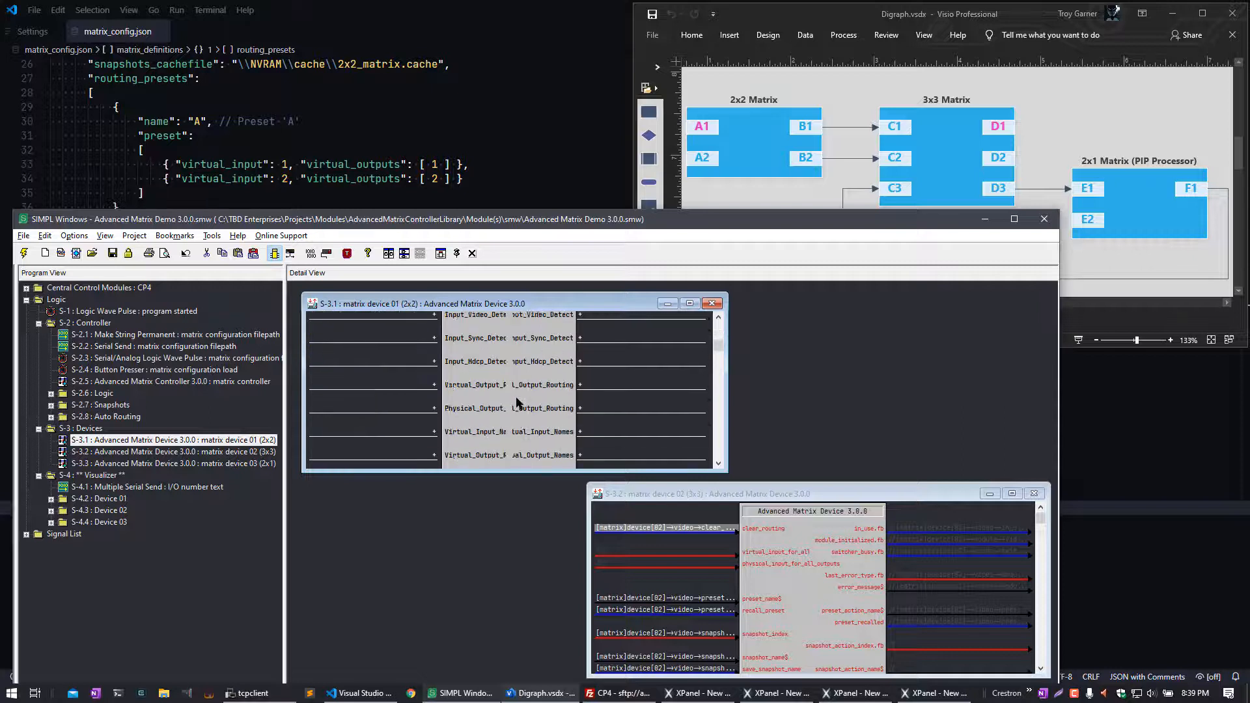
pyautogui.moveTo(727, 407); pyautogui.dragTo(965, 398)
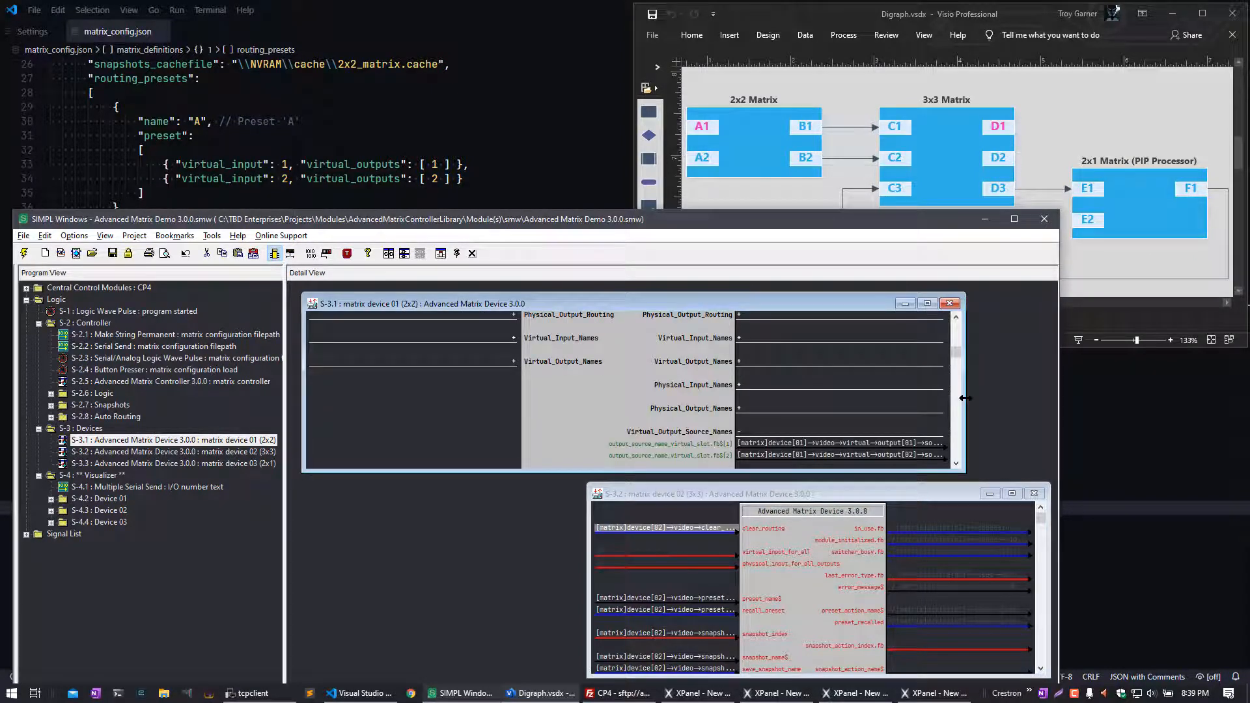
pyautogui.scroll(-3, 742, 410)
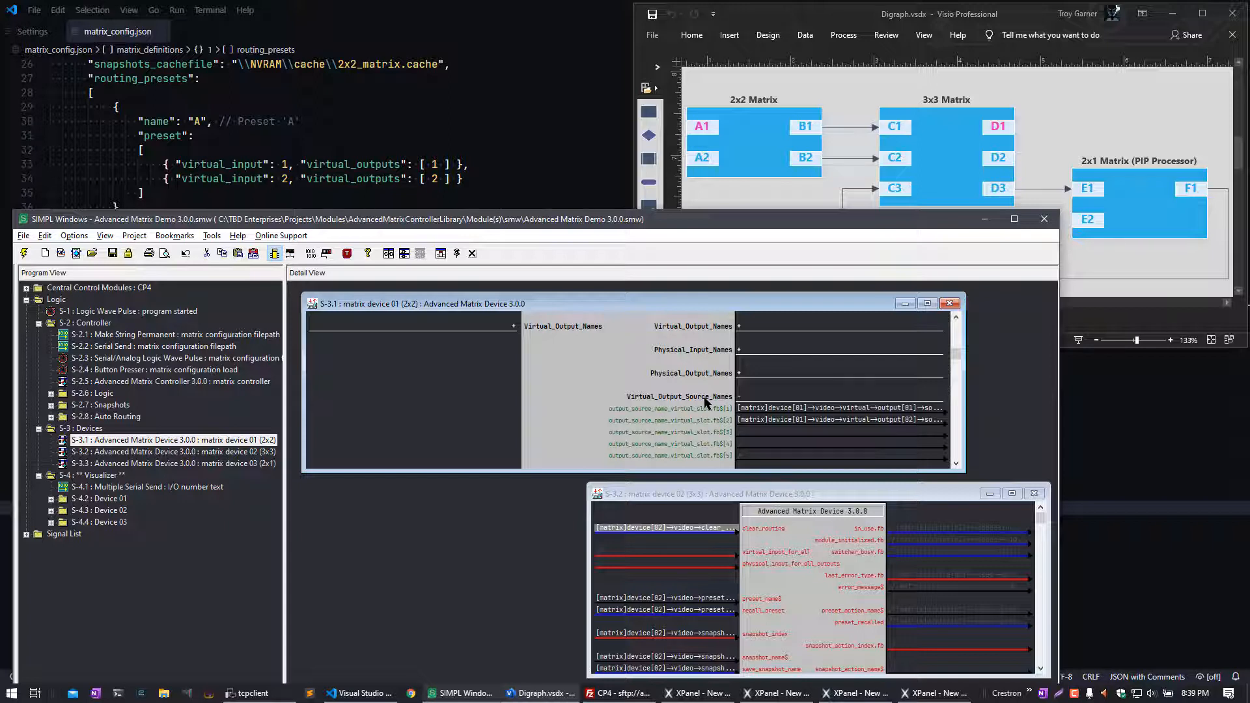
# Step: Open the signal details of device 01's first virtual output source name and go to its input_name_virtual_slot$[1] destination on device 02
pyautogui.click(768, 420)
pyautogui.click(771, 410)
pyautogui.doubleClick(771, 409)
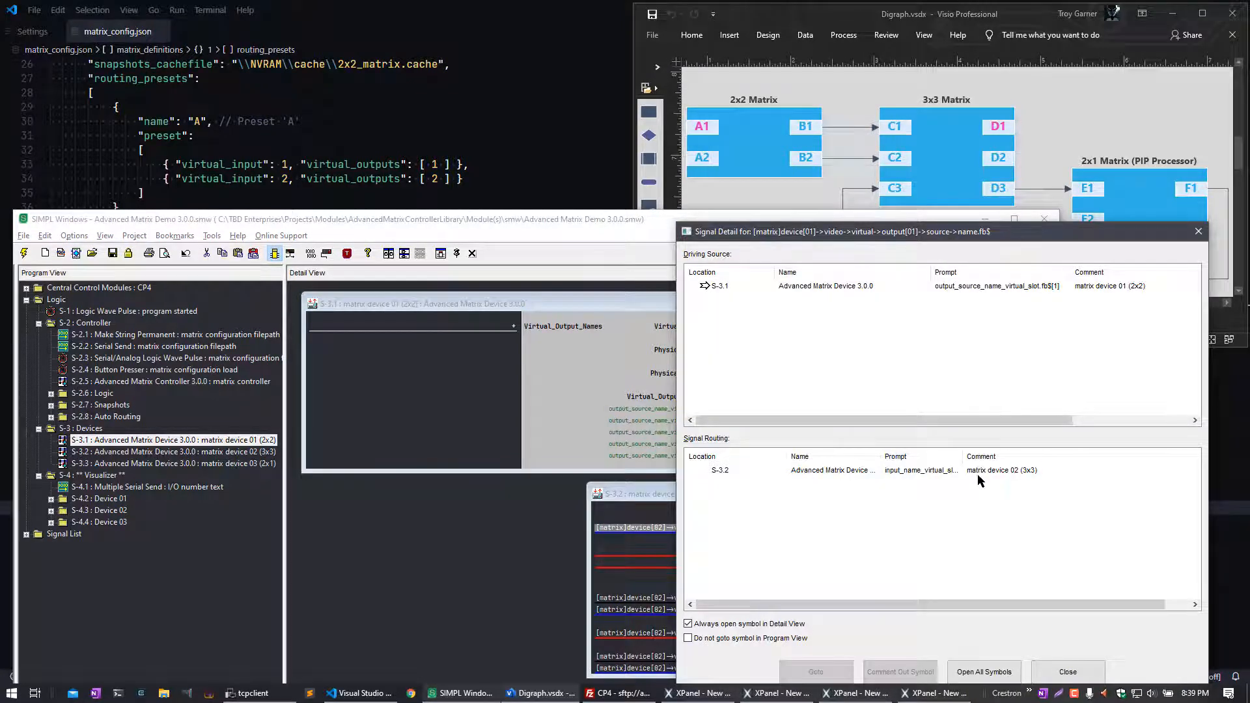
pyautogui.moveTo(963, 457)
pyautogui.mouseDown()
pyautogui.moveTo(1006, 454)
pyautogui.moveTo(982, 457)
pyautogui.mouseUp()
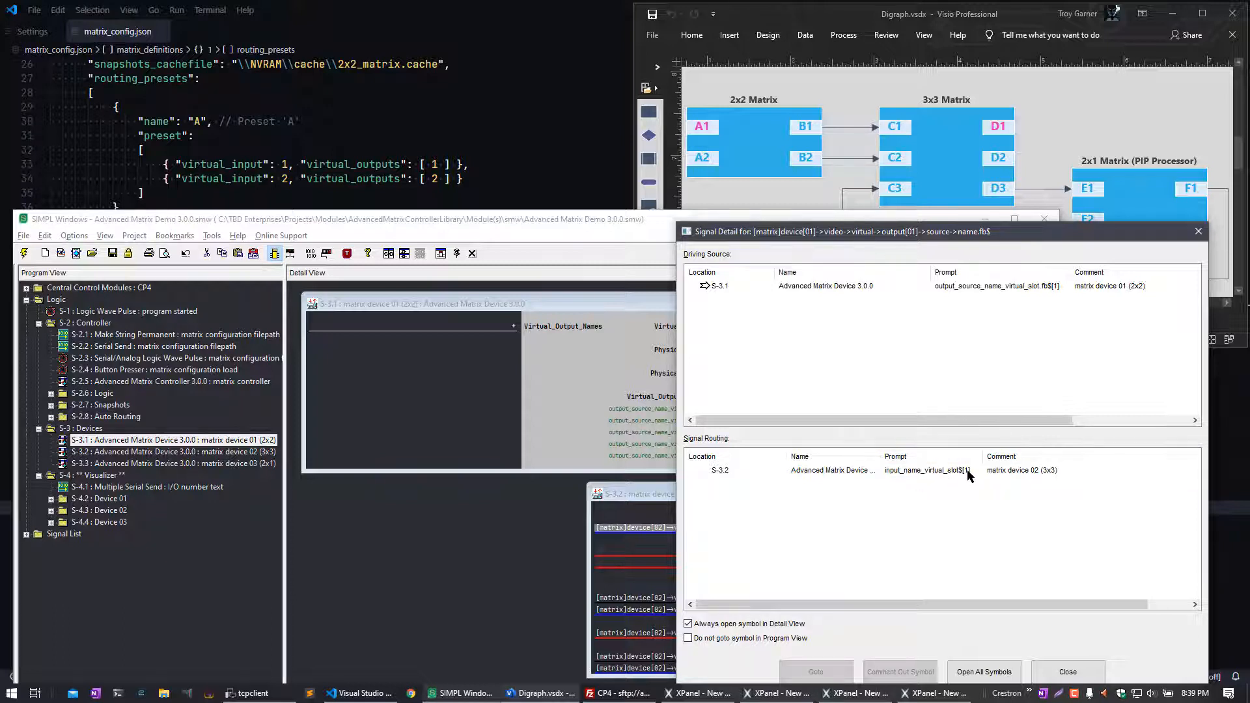
pyautogui.doubleClick(958, 472)
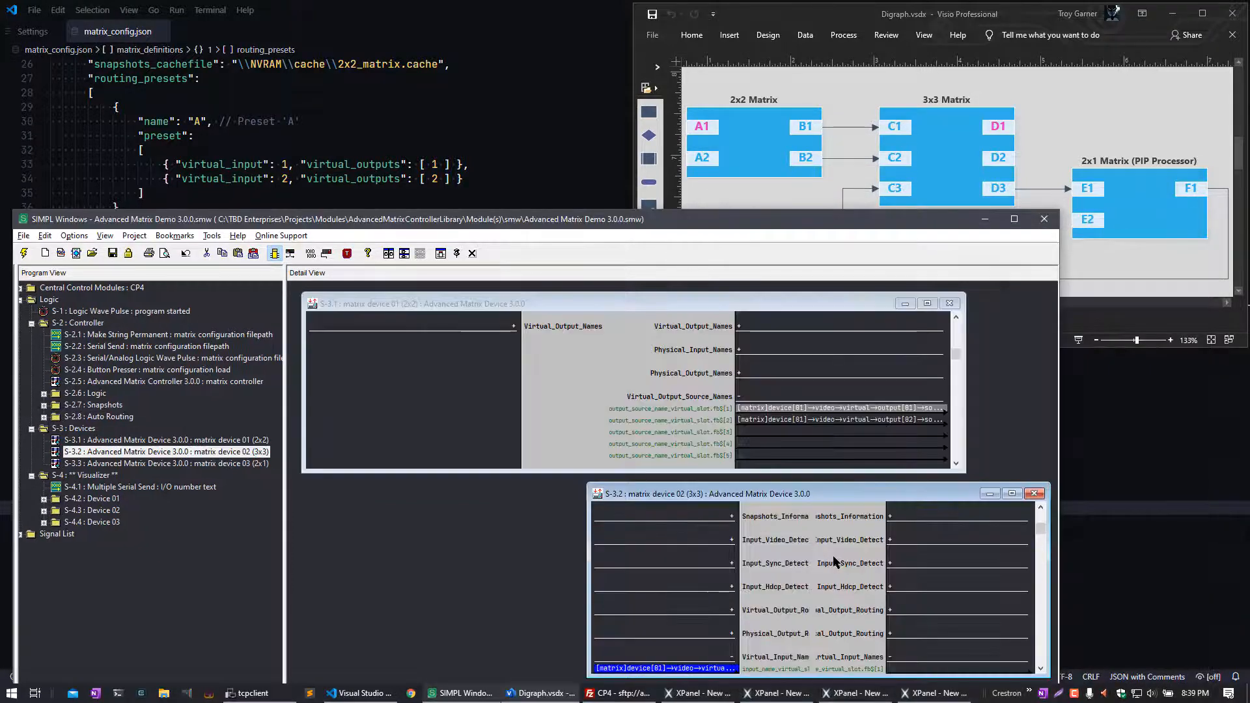
# Step: Enlarge and reposition the matrix device 02 (3x3) window so its Virtual_Input_Names signals can be read beneath the device 01 window
pyautogui.moveTo(791, 487); pyautogui.dragTo(788, 448)
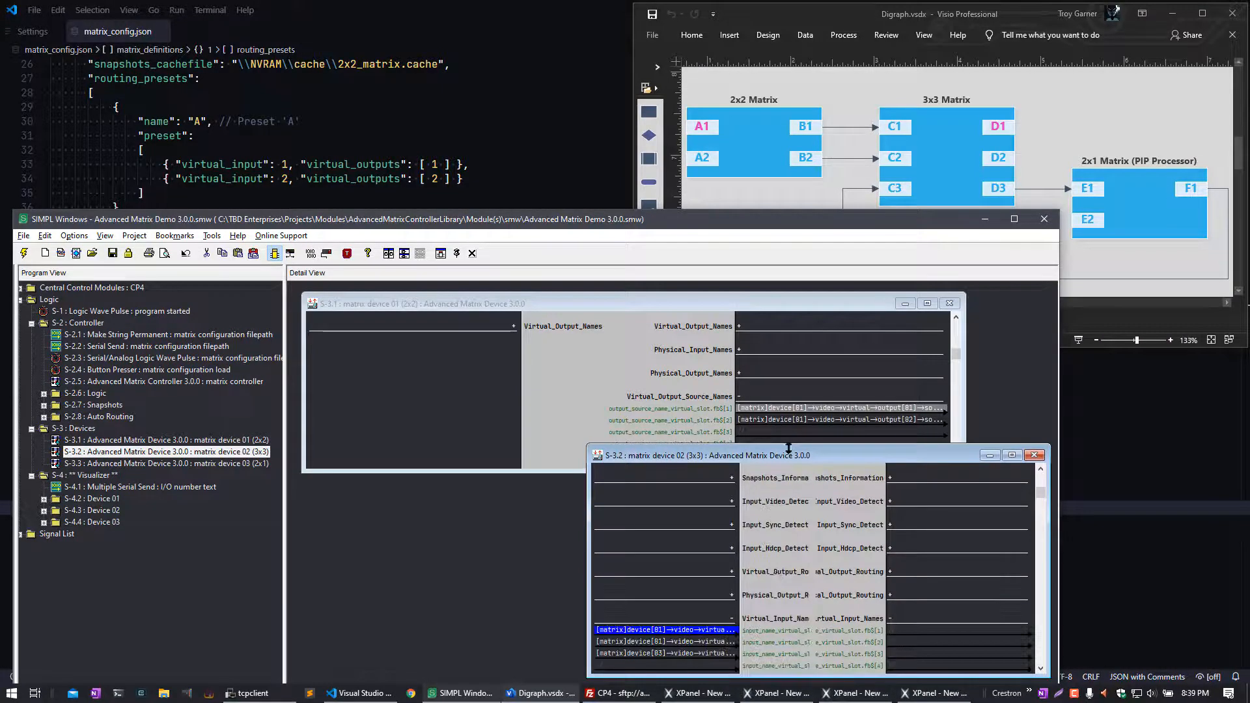
pyautogui.moveTo(587, 568); pyautogui.dragTo(327, 568)
pyautogui.click(638, 410)
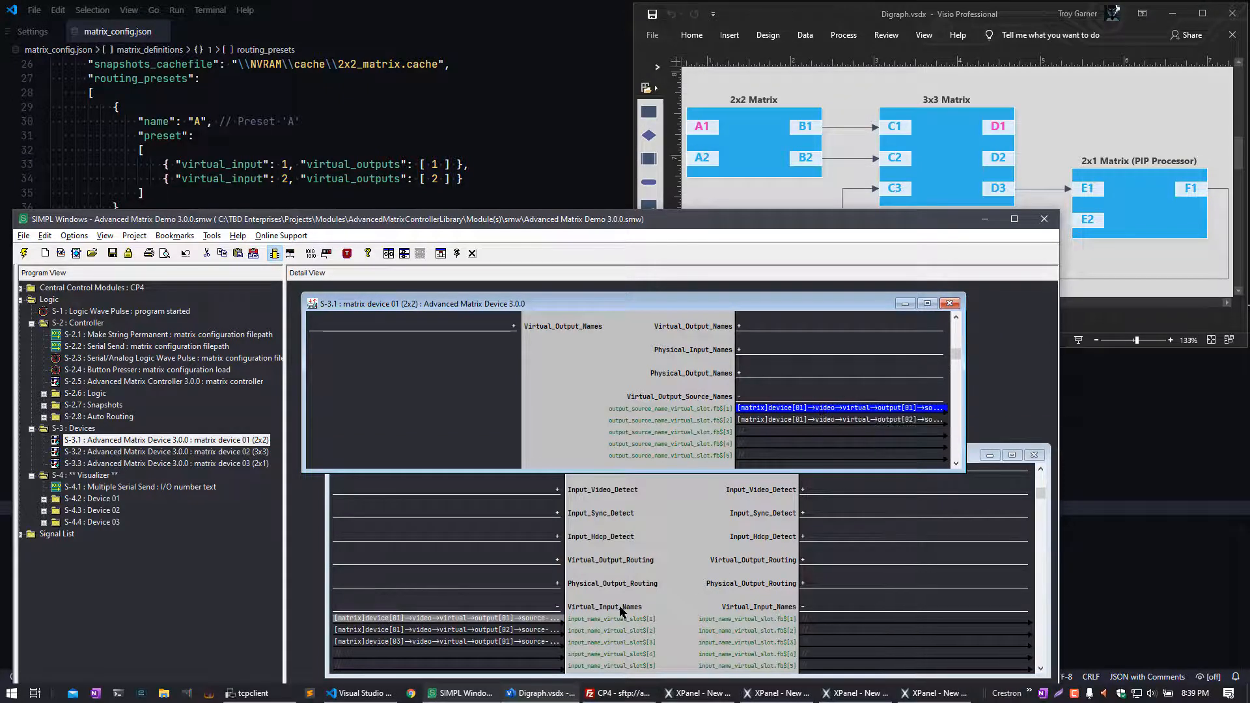
pyautogui.click(644, 586)
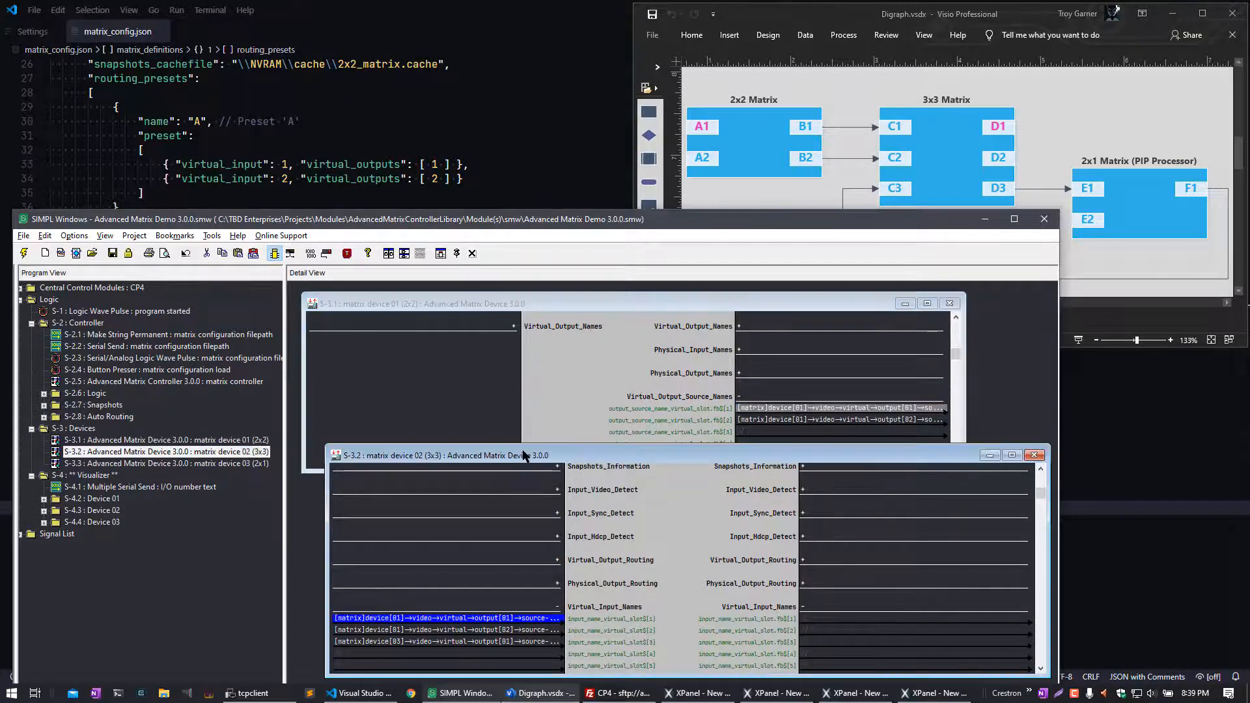
pyautogui.moveTo(523, 454); pyautogui.dragTo(533, 445)
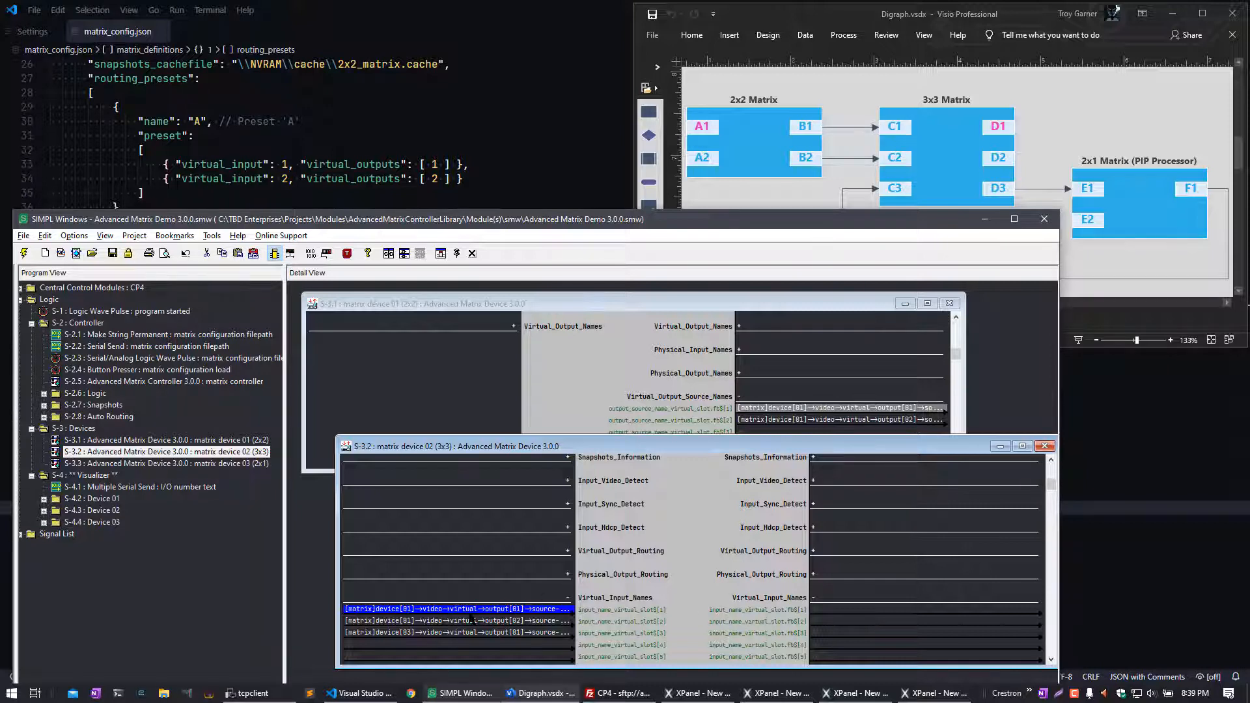
# Step: Trace device 01's output 01 and 02 source name signals into device 02's virtual input names, and select the signal from device 03
pyautogui.click(783, 410)
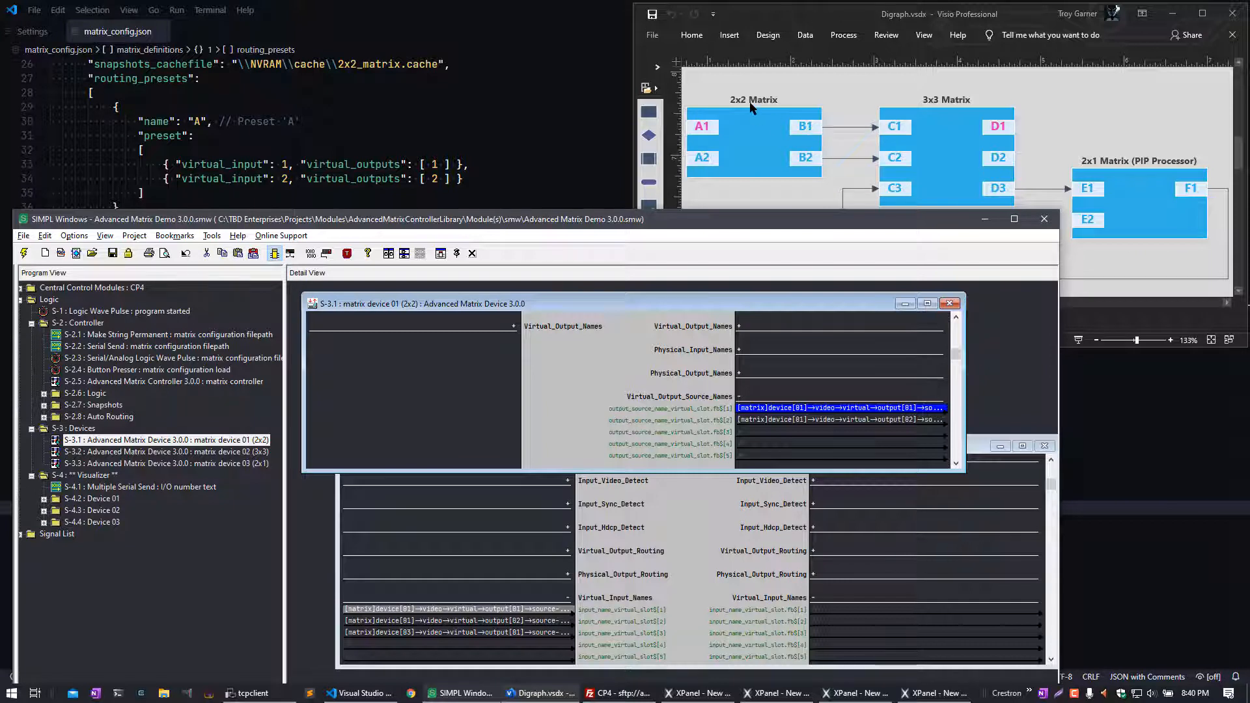
pyautogui.middleClick(772, 410)
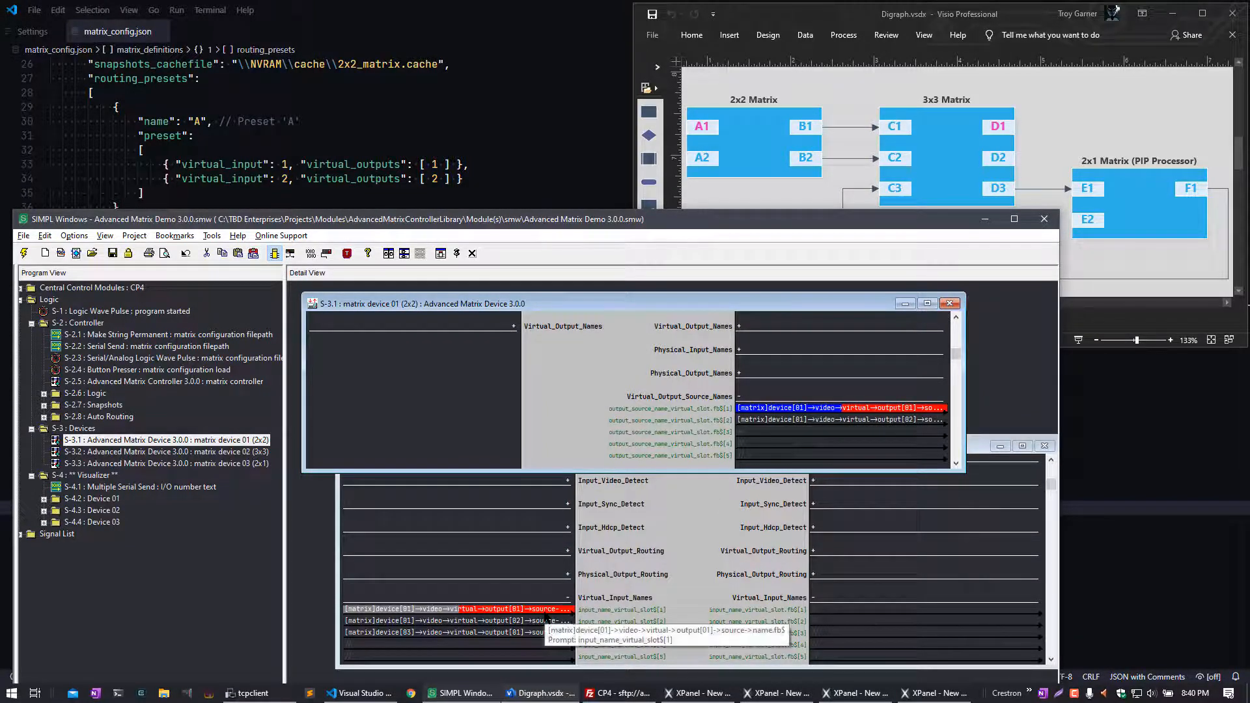
pyautogui.click(775, 420)
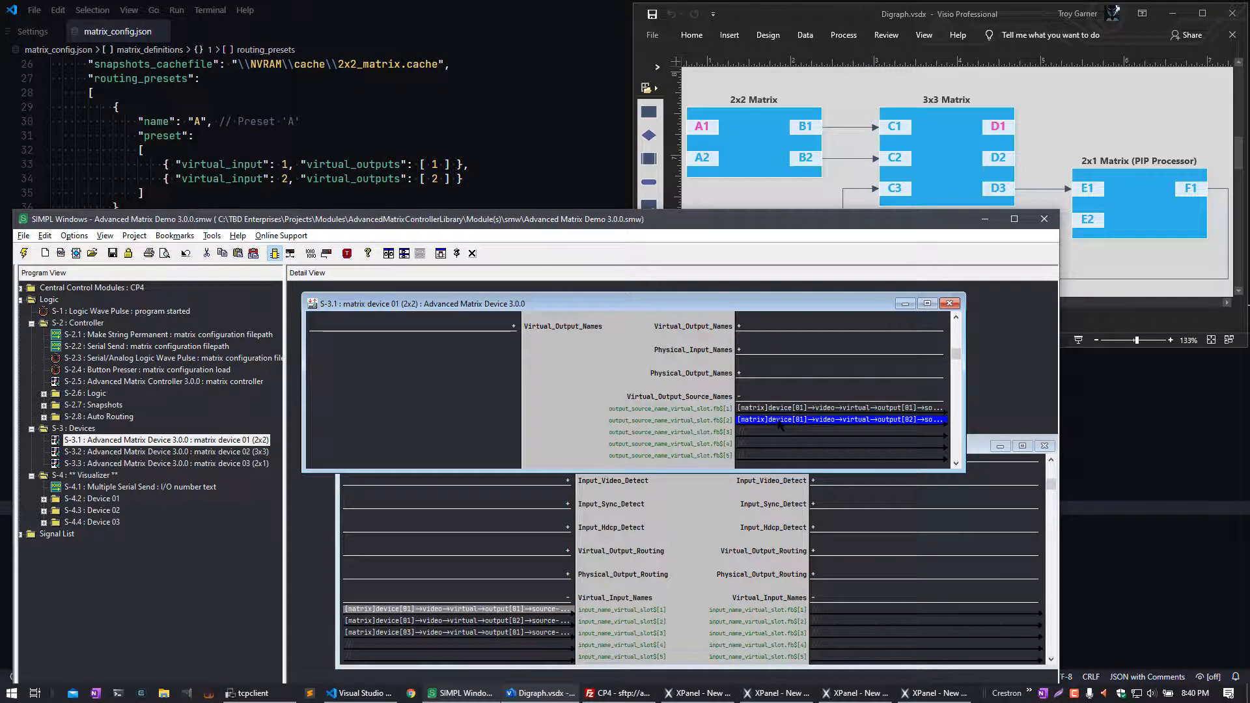
pyautogui.middleClick(776, 424)
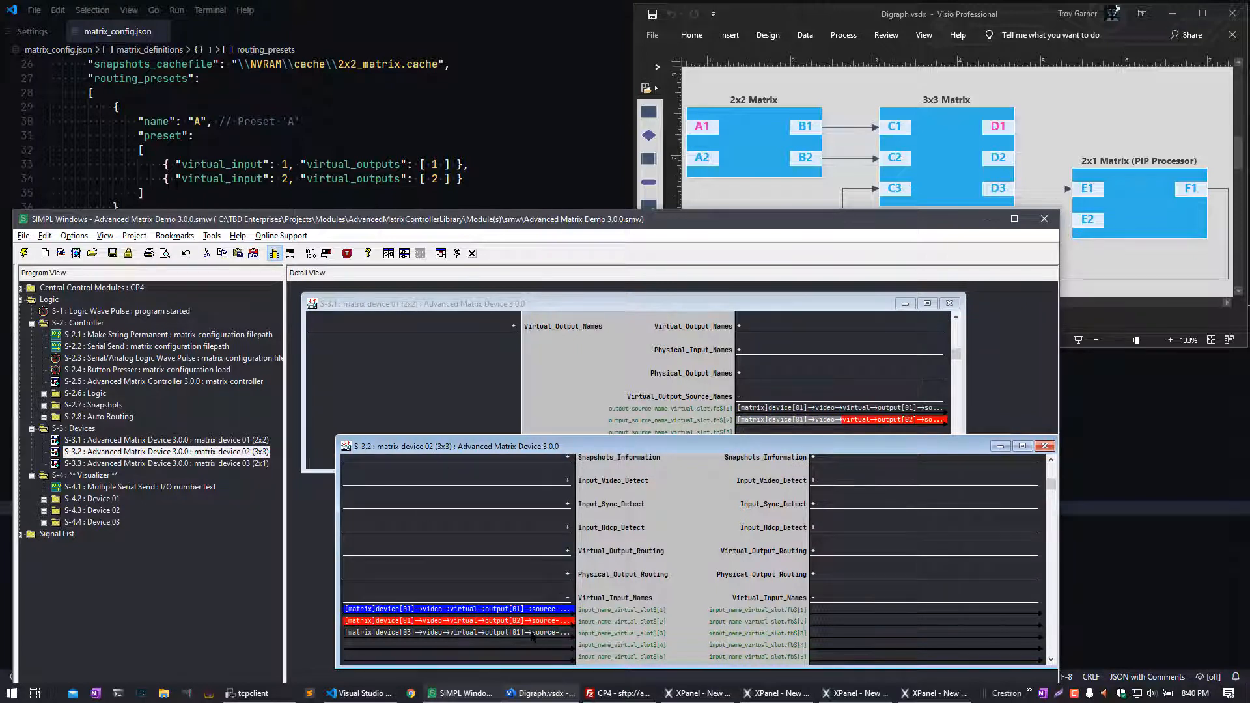
pyautogui.click(531, 632)
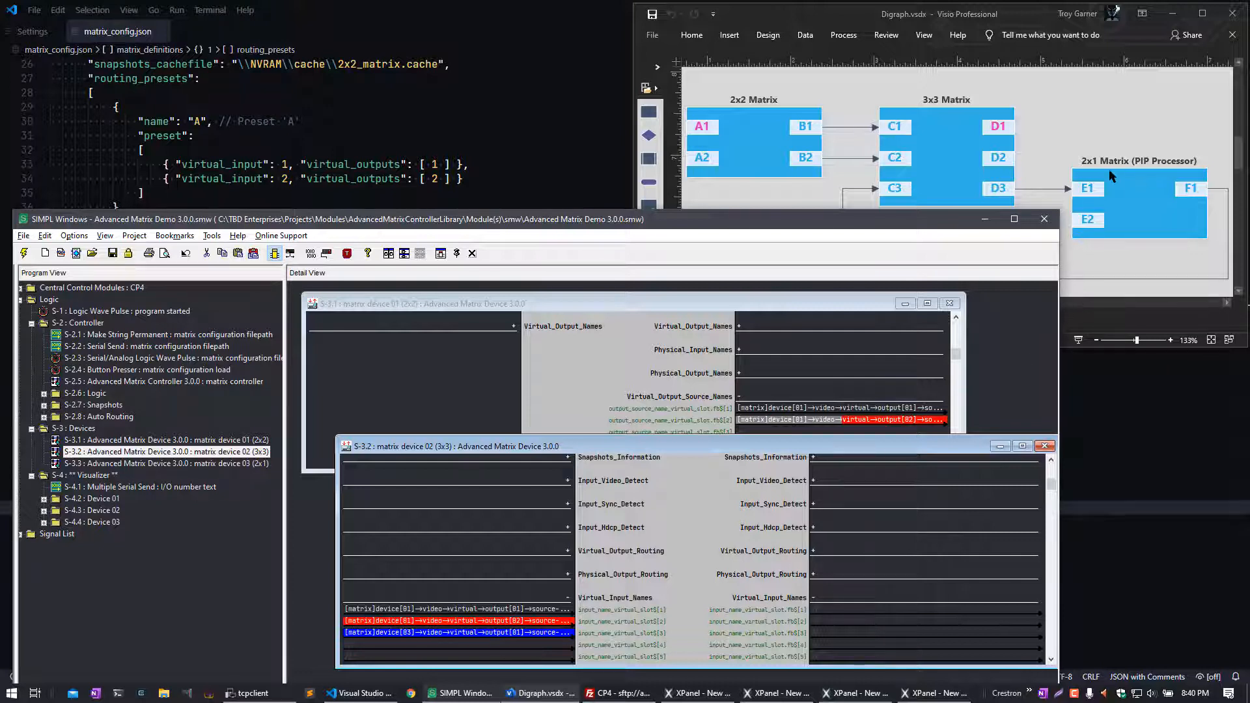
# Step: Move SIMPL Windows clear of the Visio diagram to check the F1 to C3 link, raise the device 02 window, and minimize SIMPL Windows
pyautogui.moveTo(919, 231); pyautogui.dragTo(921, 318)
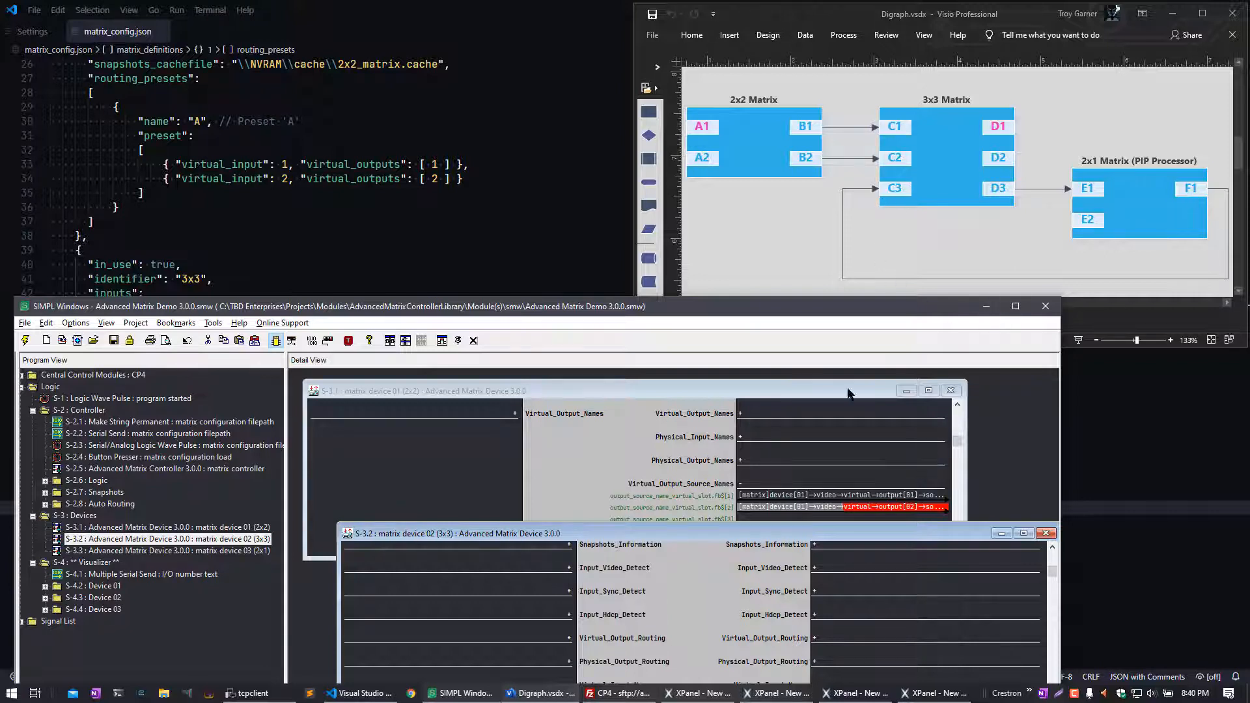
pyautogui.moveTo(576, 534); pyautogui.dragTo(557, 432)
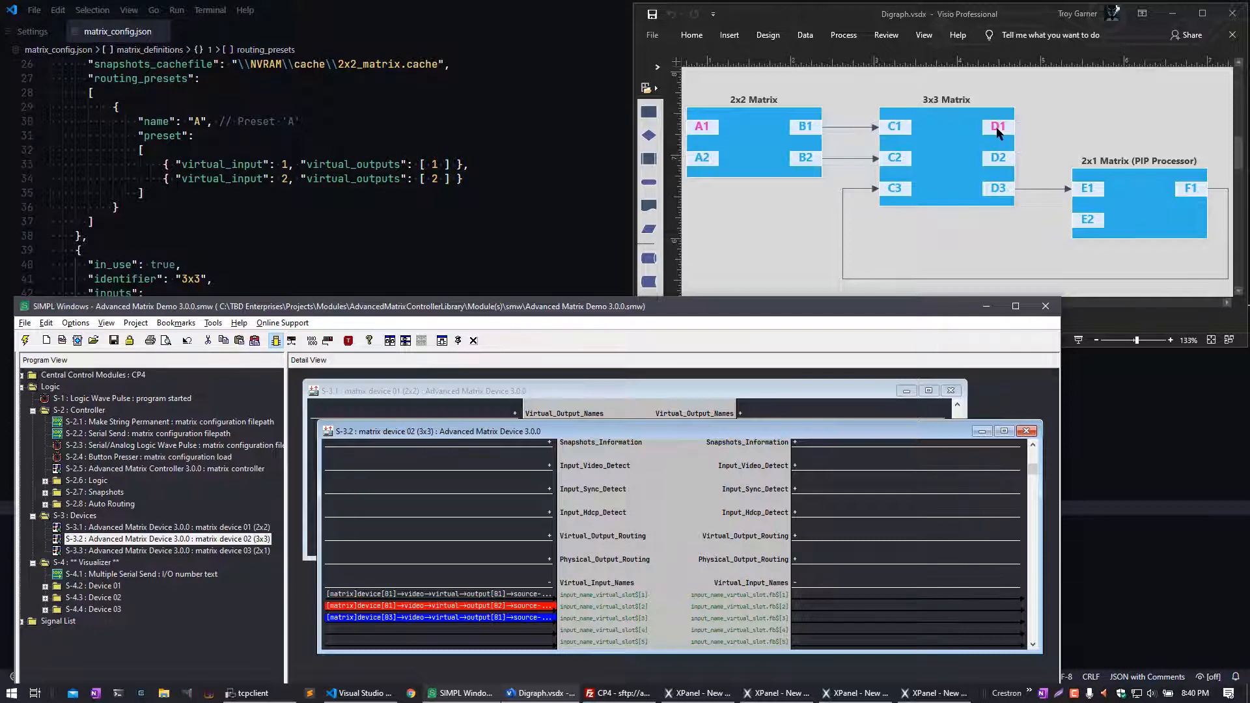
pyautogui.moveTo(754, 311); pyautogui.dragTo(804, 234)
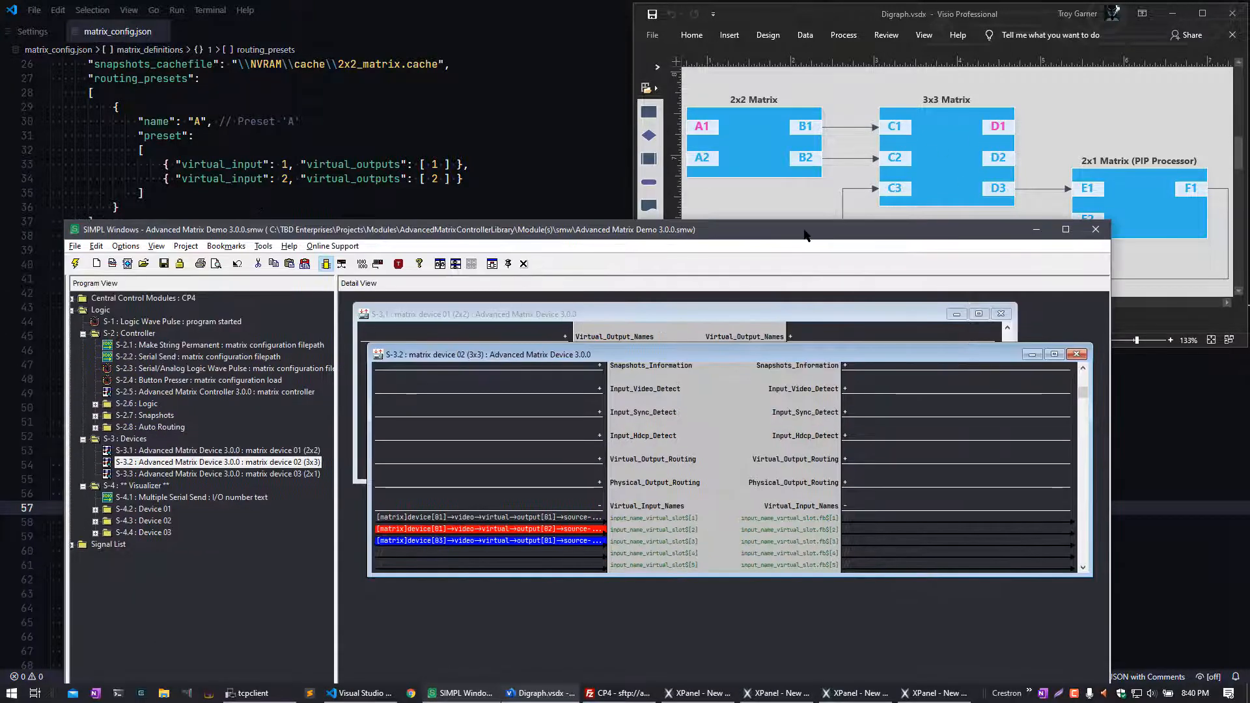
pyautogui.click(1035, 229)
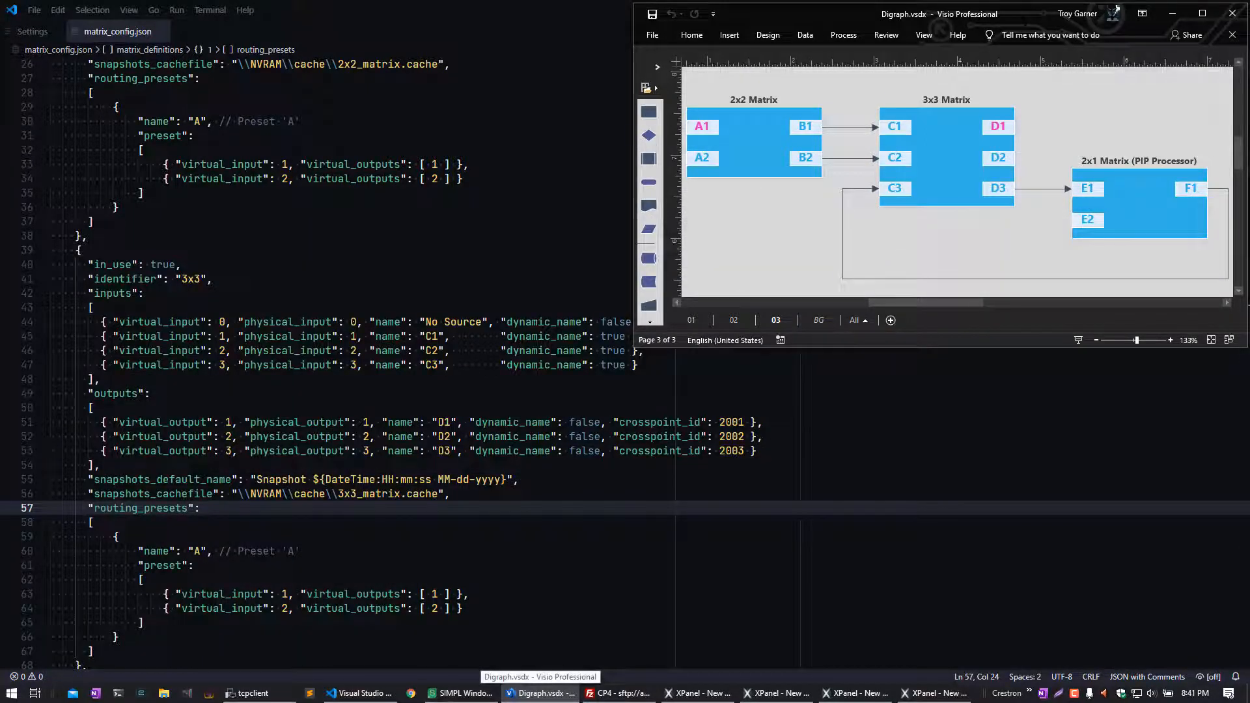
# Step: Switch to matrix_config.json in Visual Studio Code, highlight the whole connections block and compare it with the matrix definitions below
pyautogui.click(500, 189)
pyautogui.scroll(8, 499, 189)
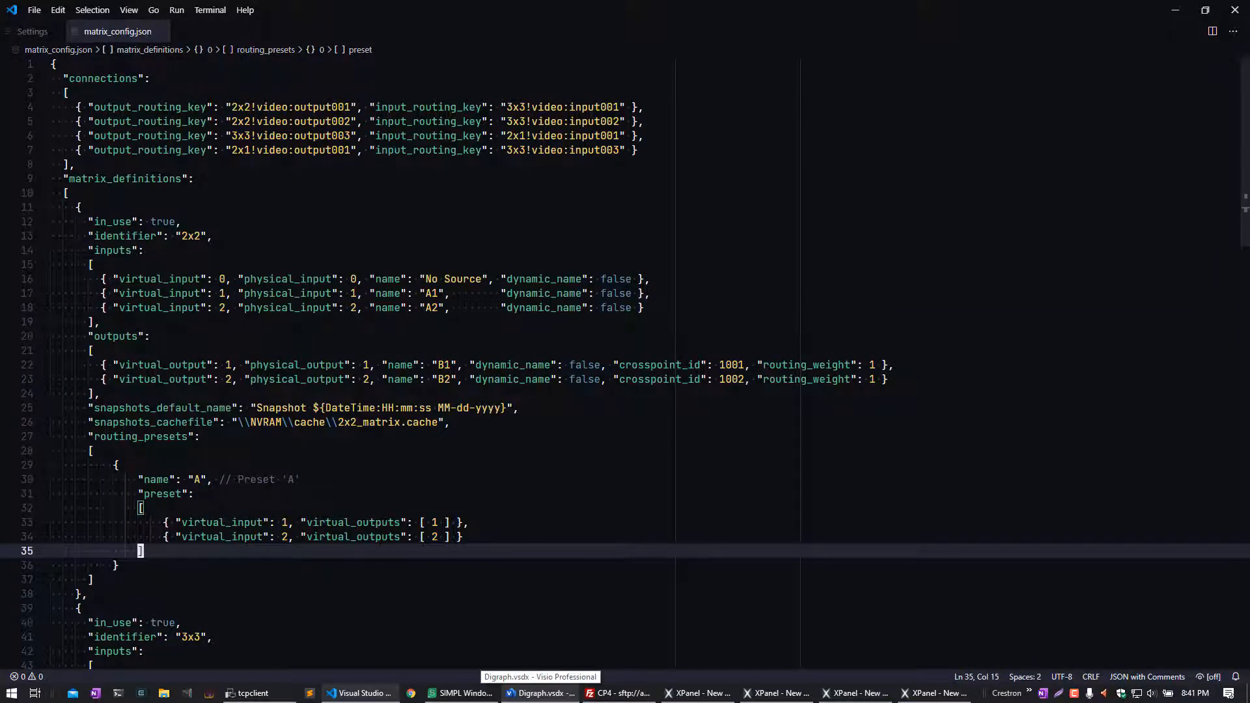
pyautogui.moveTo(69, 165); pyautogui.dragTo(65, 78)
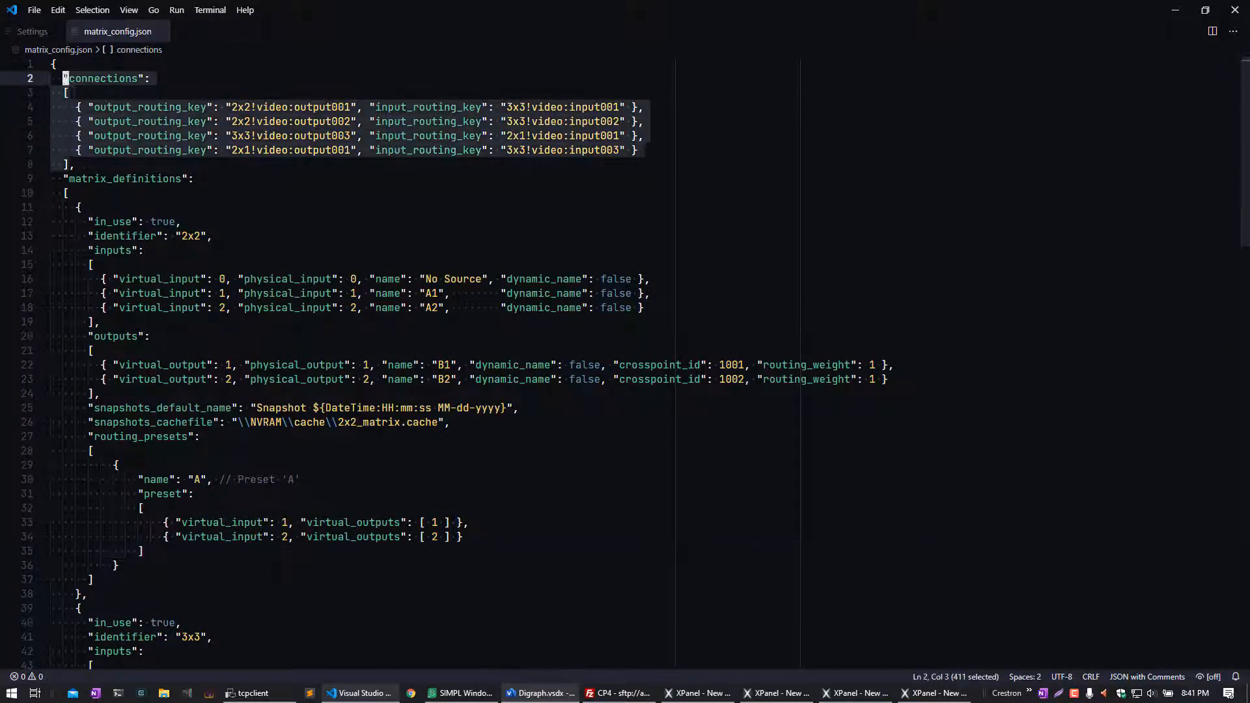
pyautogui.scroll(-2, 303, 148)
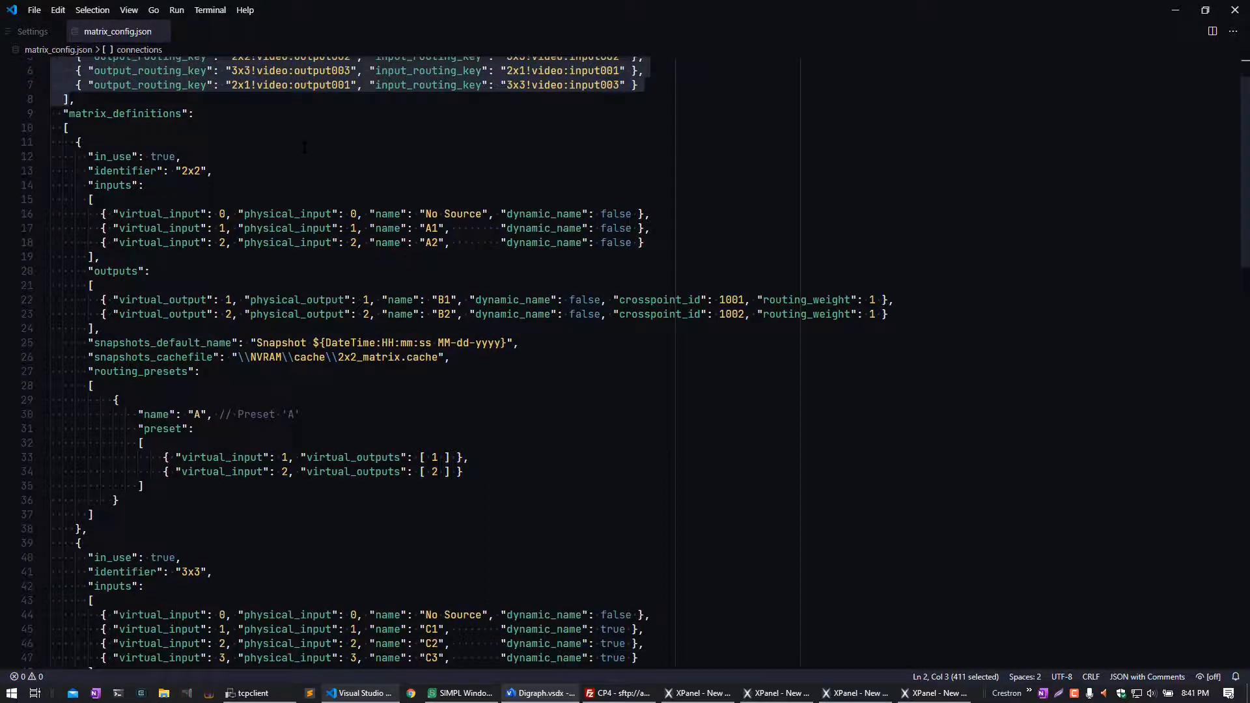
pyautogui.scroll(2, 307, 152)
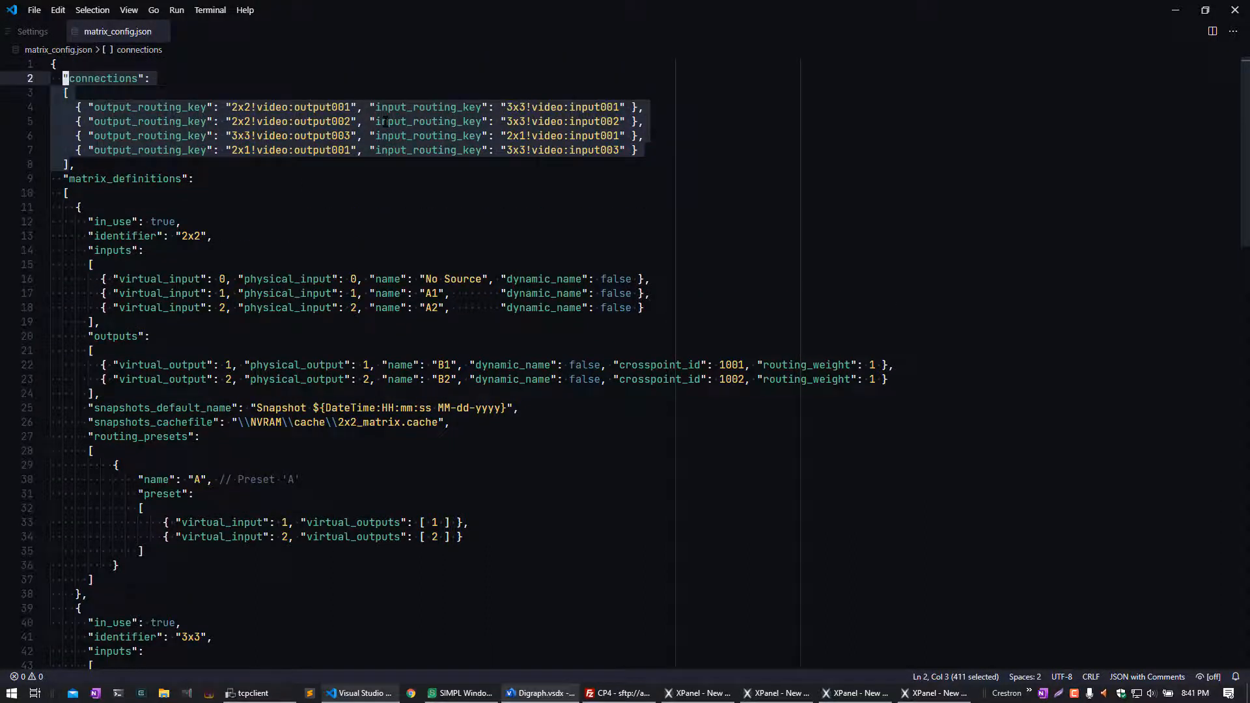
pyautogui.scroll(-15, 541, 135)
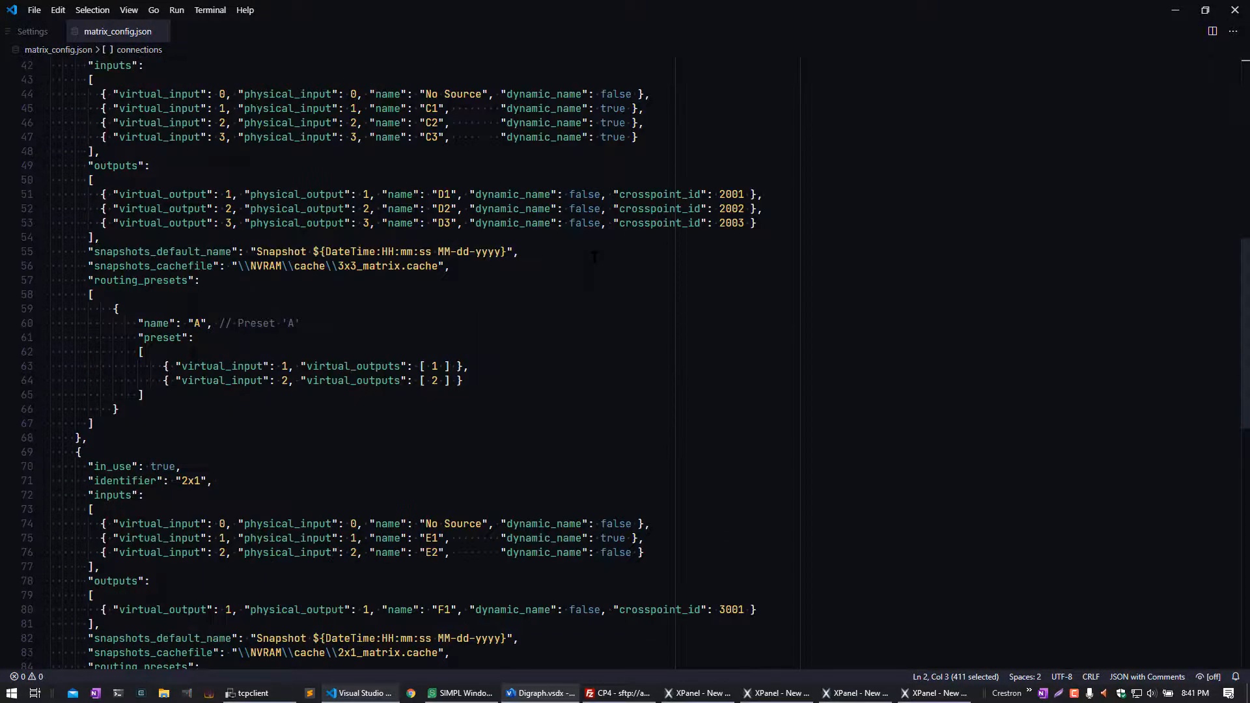
pyautogui.scroll(15, 594, 258)
pyautogui.press('Down')
pyautogui.press('Down')
pyautogui.press('Down')
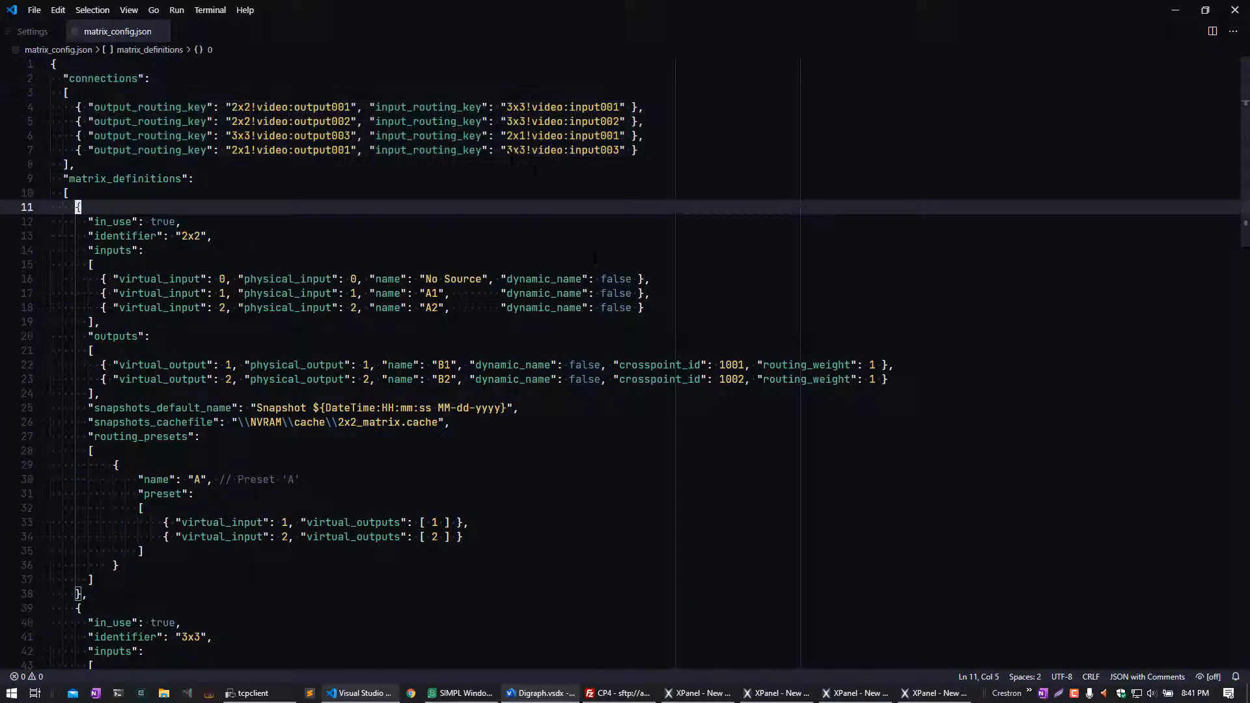
# Step: Highlight the matrix identifier in the last input routing key, the 2x2 definition's identifier property, and the key's video part
pyautogui.moveTo(507, 150); pyautogui.dragTo(519, 150)
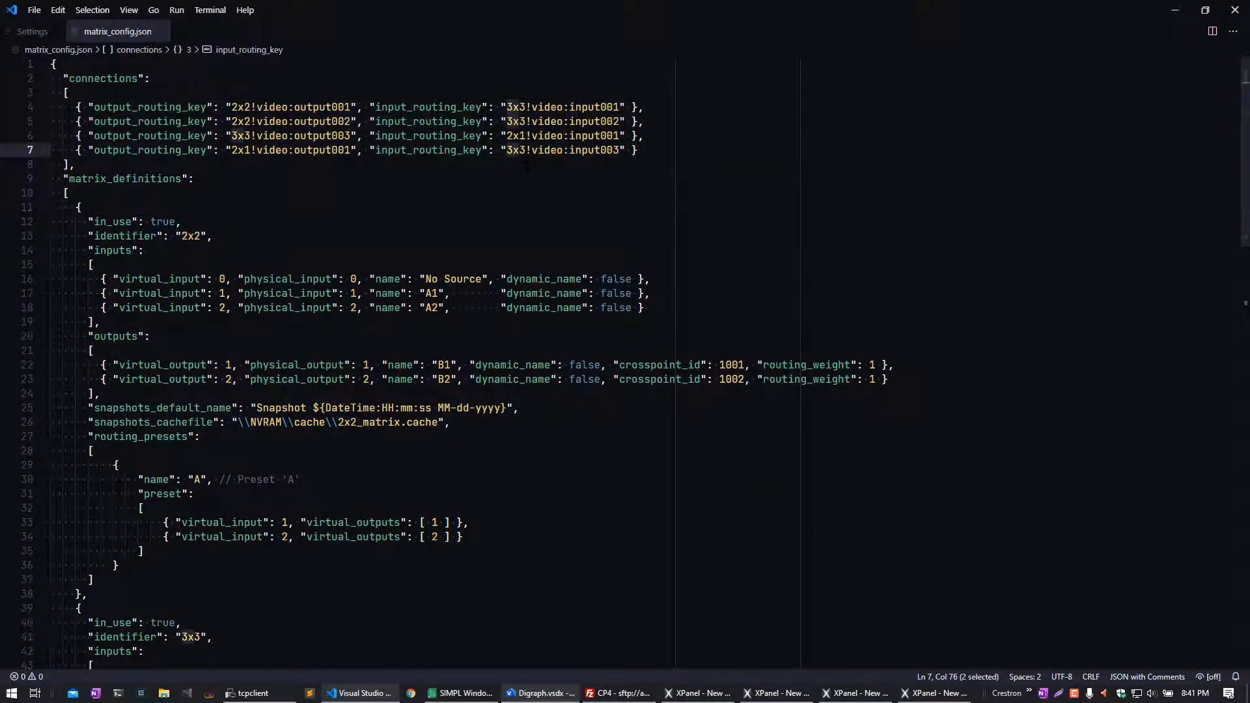
pyautogui.moveTo(207, 235); pyautogui.dragTo(69, 236)
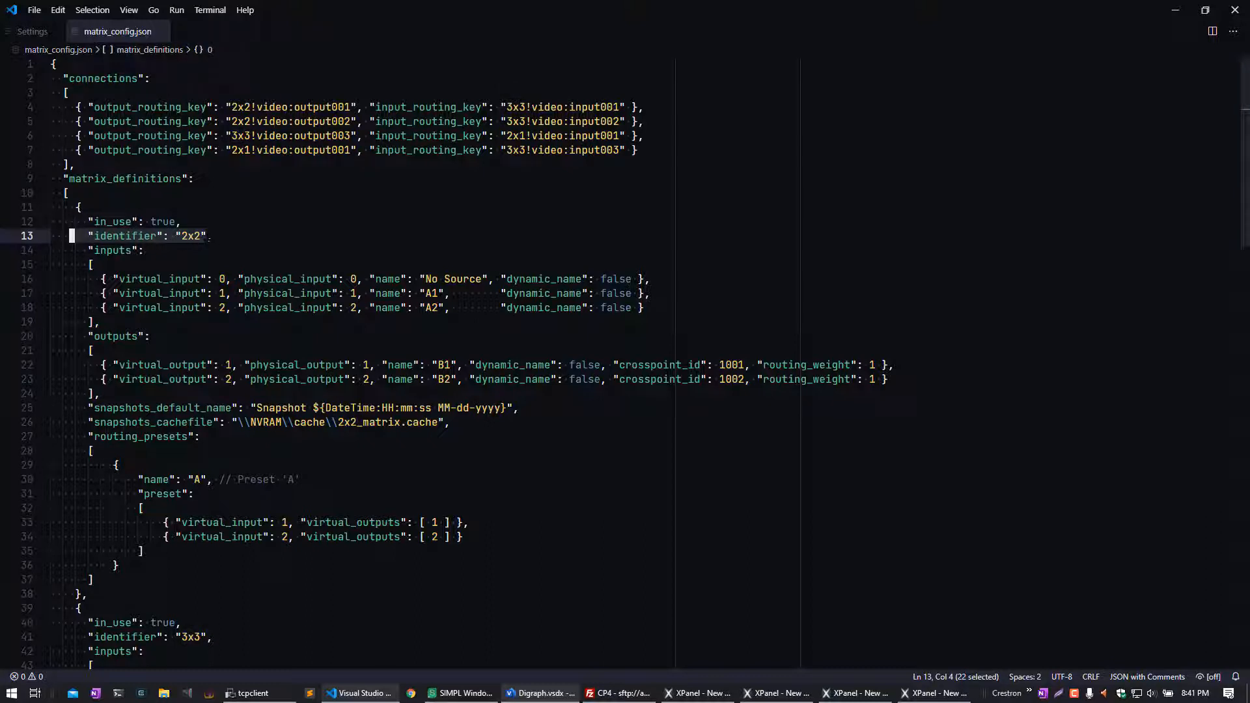
pyautogui.click(537, 163)
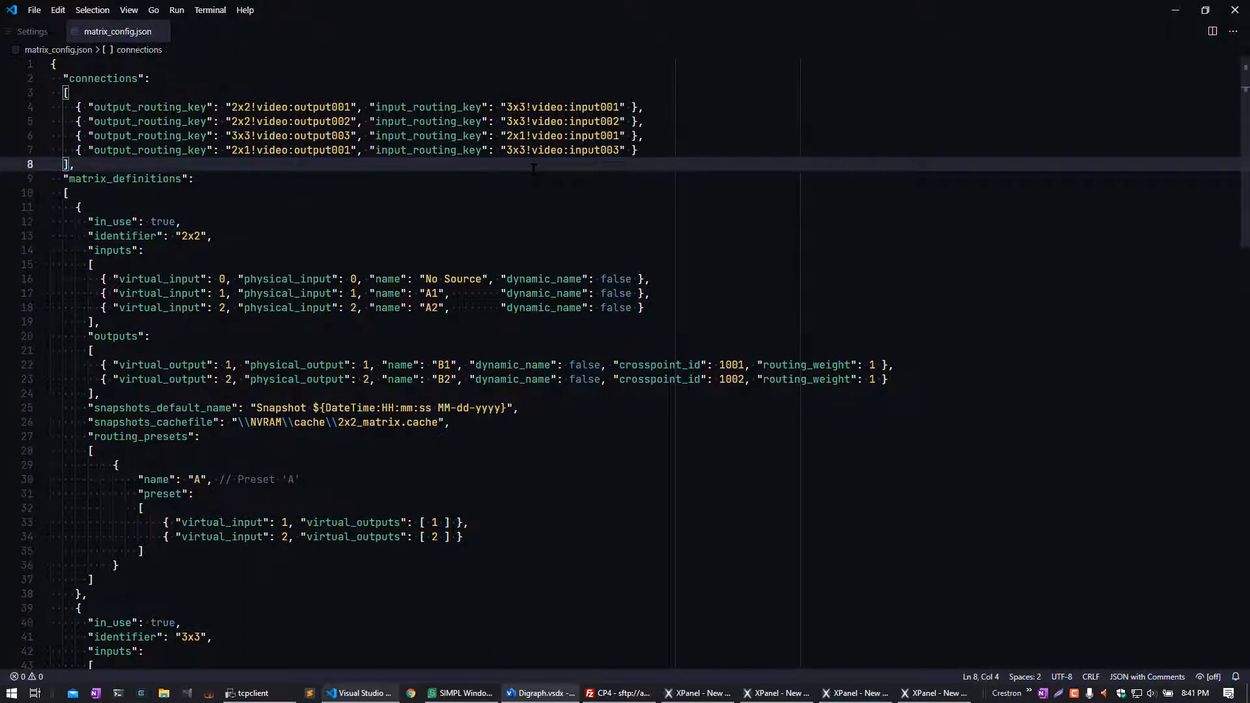
pyautogui.moveTo(532, 150); pyautogui.dragTo(563, 150)
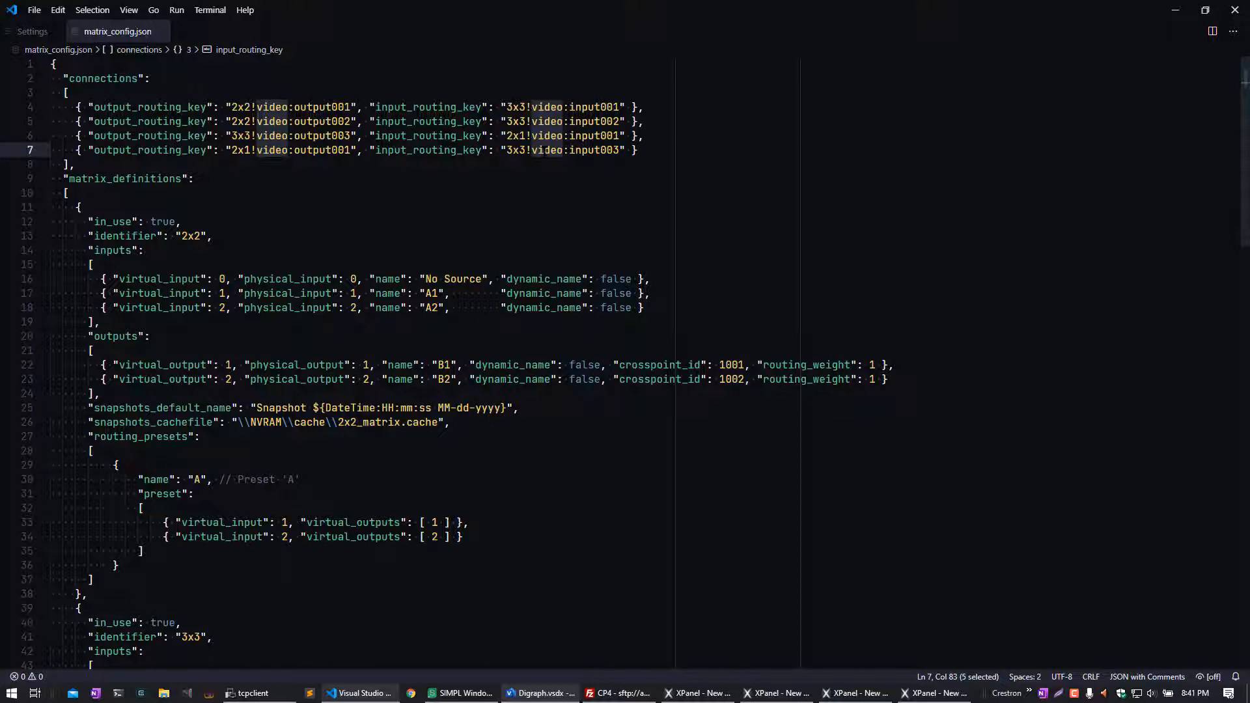
# Step: Return to SIMPL Windows and review the signal type options in device 02's parameters, leaving Video [video] selected
pyautogui.click(463, 693)
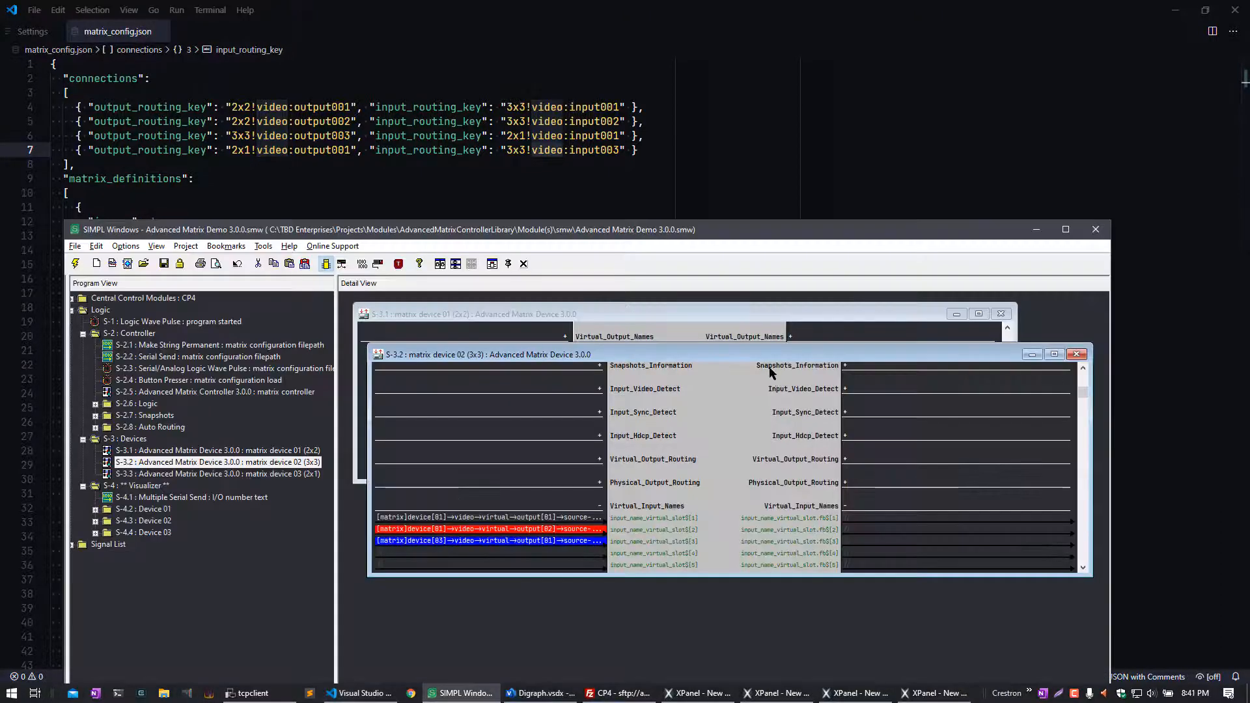
pyautogui.scroll(-15, 765, 455)
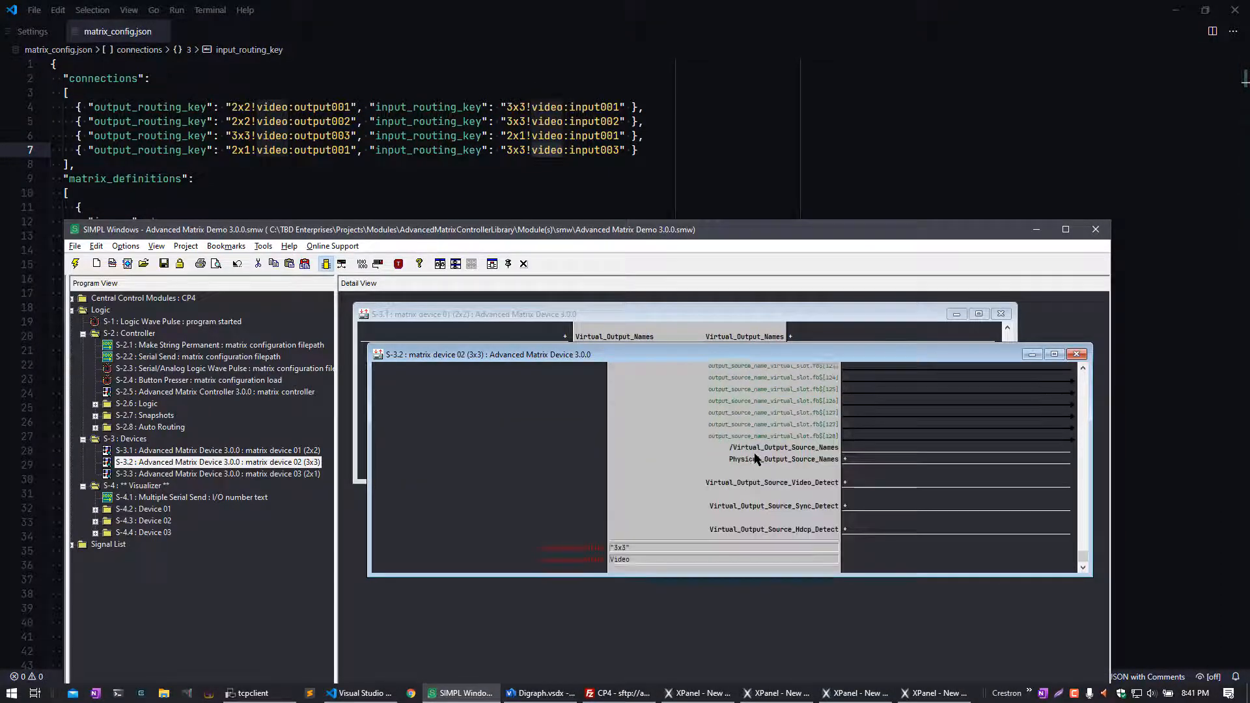
pyautogui.click(629, 551)
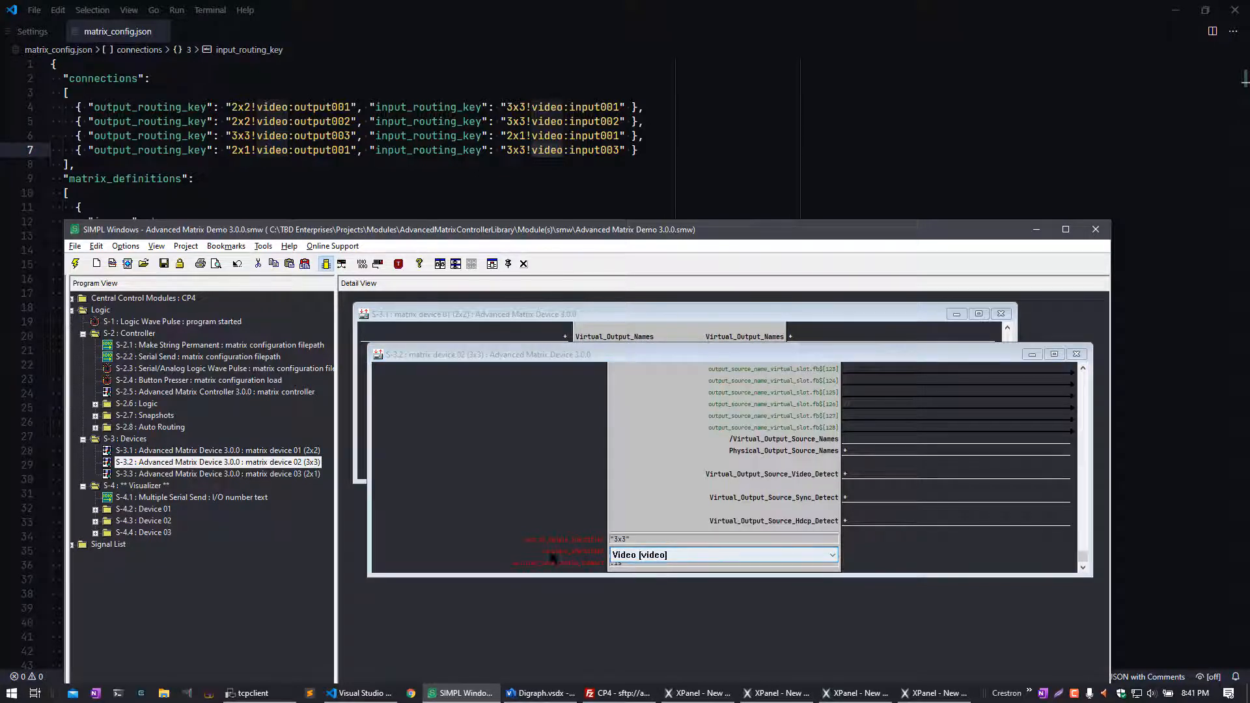
pyautogui.click(631, 558)
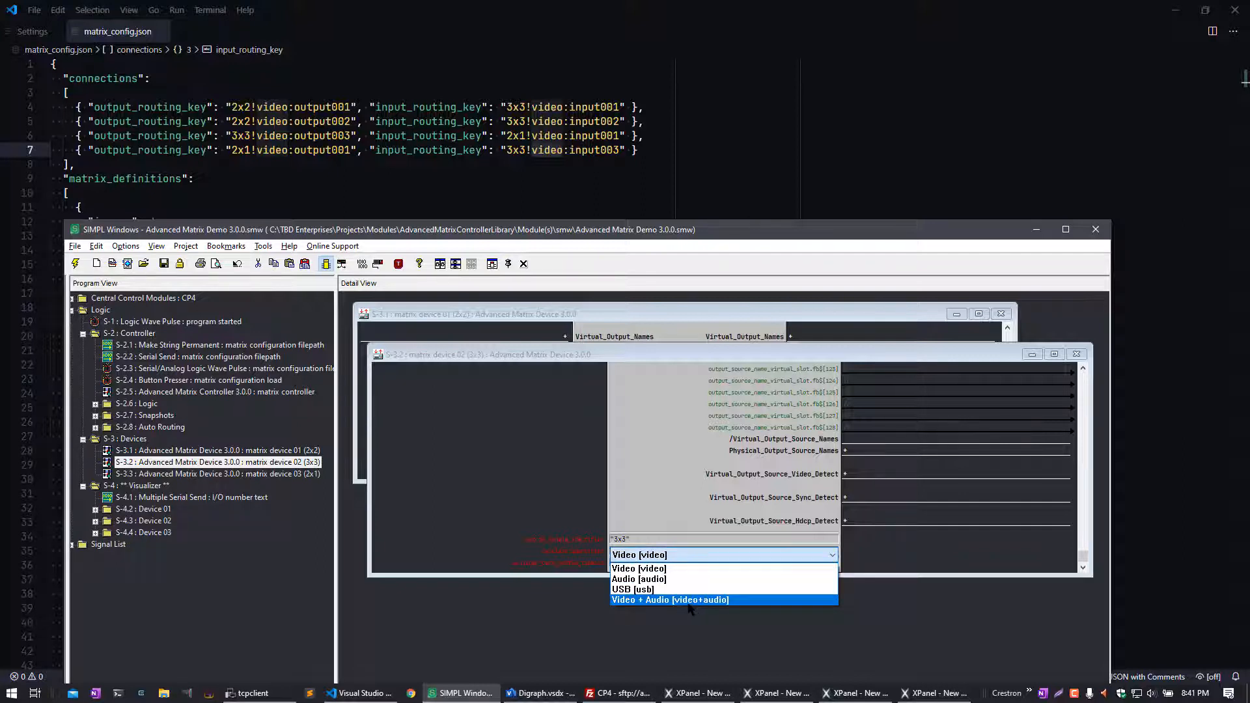
pyautogui.click(739, 555)
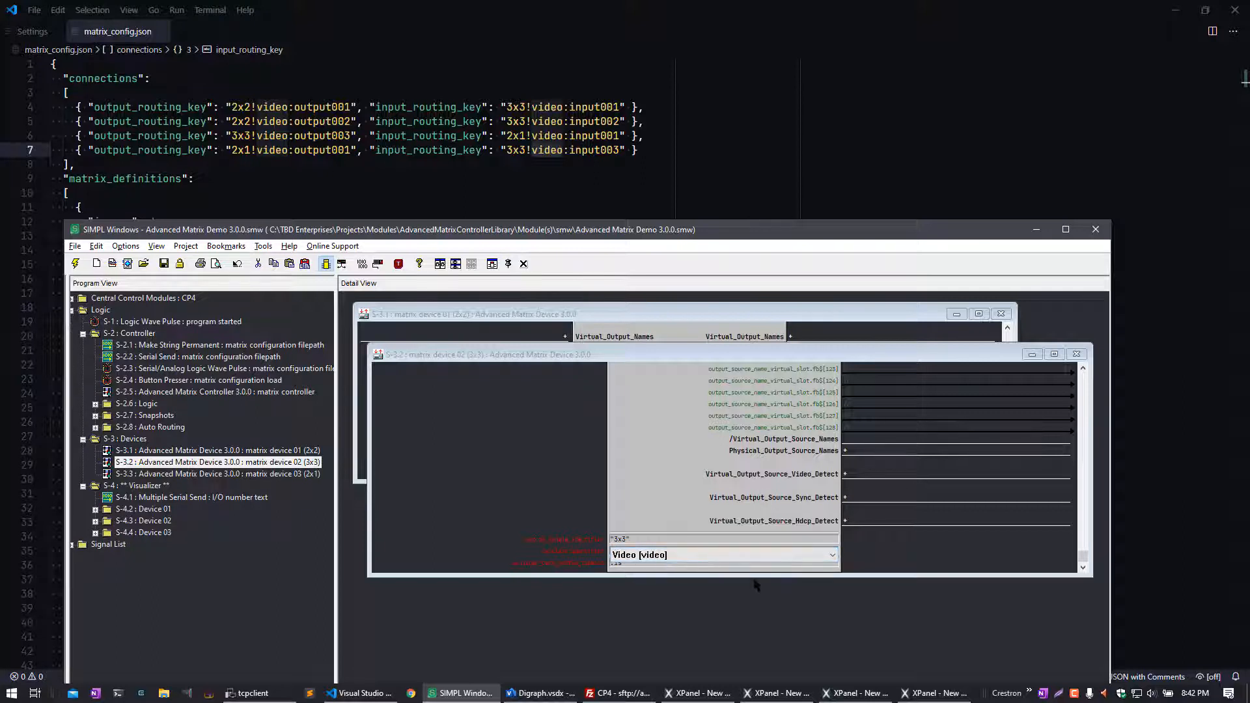
# Step: Minimize SIMPL Windows and Visual Studio Code, and return to the Advanced Matrix test panel beside the Visio diagram
pyautogui.click(647, 366)
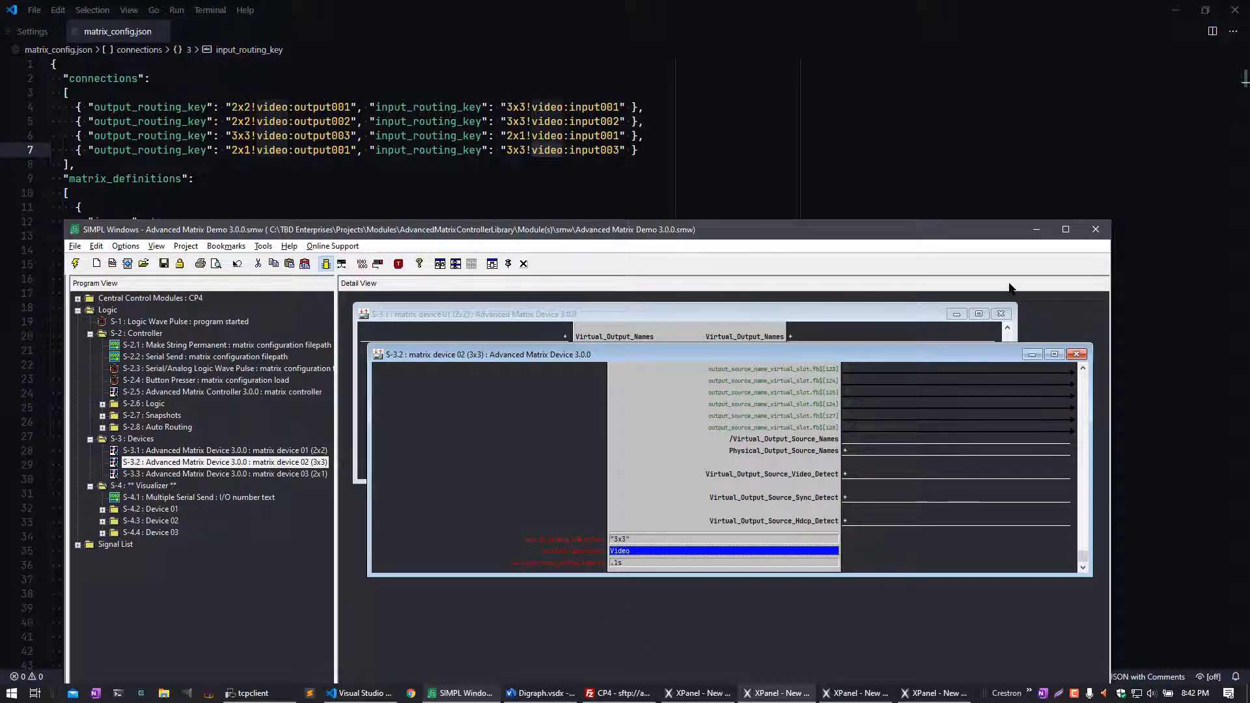
pyautogui.moveTo(991, 234); pyautogui.dragTo(1049, 175)
pyautogui.click(1096, 171)
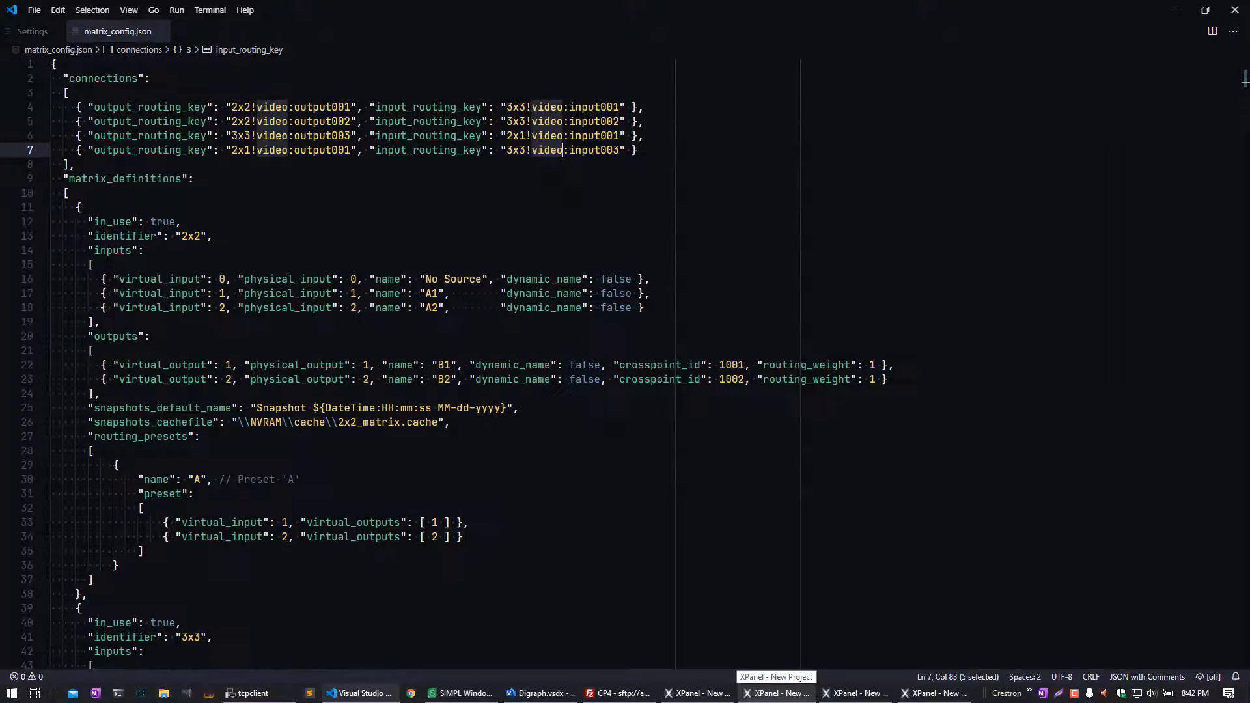
pyautogui.click(1172, 11)
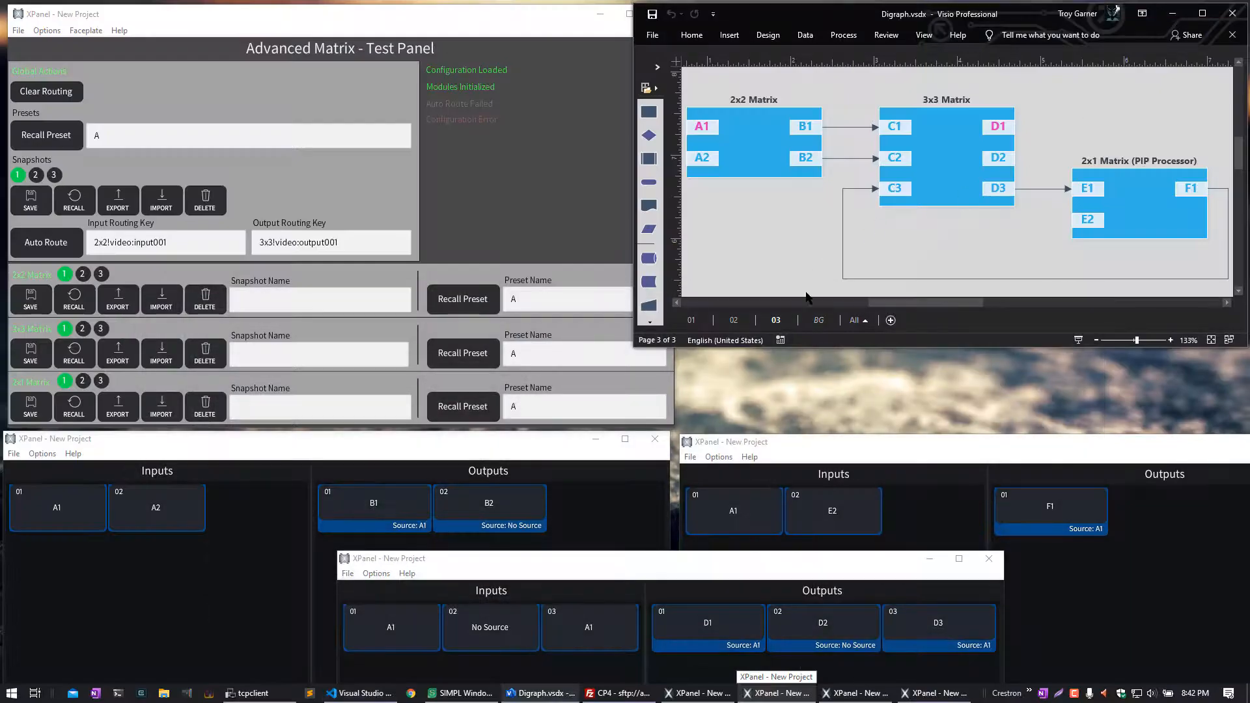
pyautogui.click(488, 192)
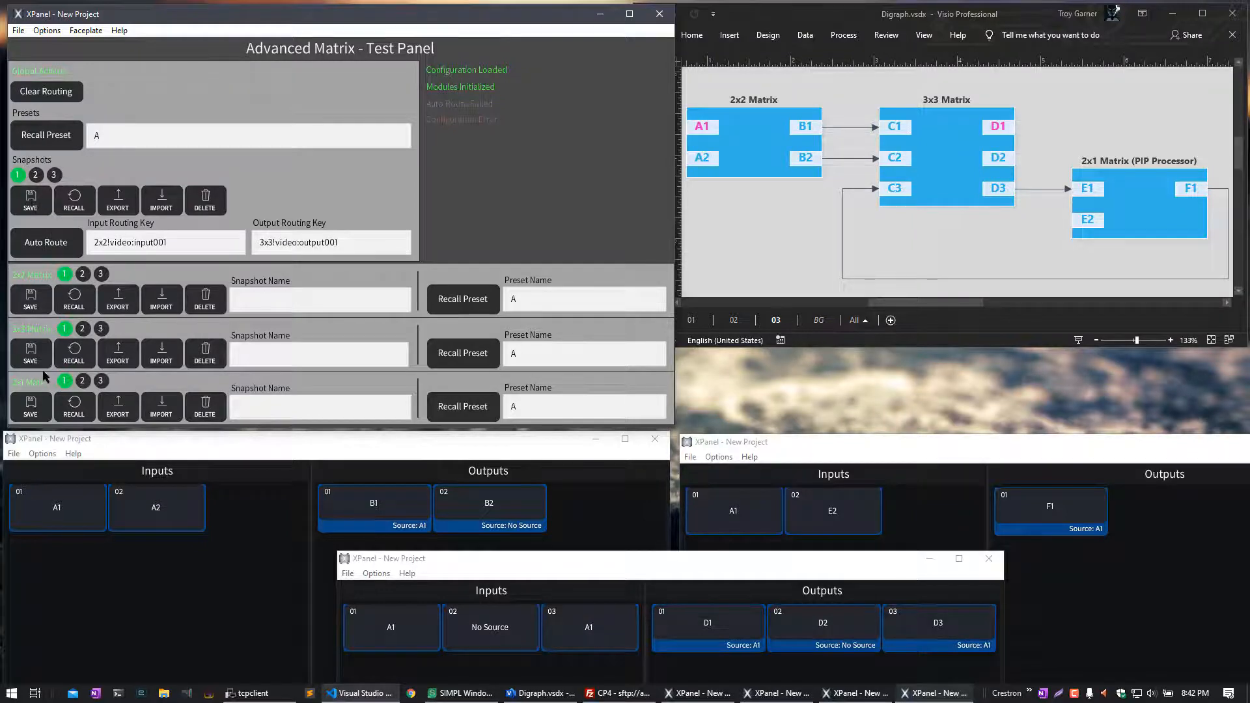
# Step: Save the 2x2 matrix's routing as its snapshot 1, and test it by recalling it after clearing all routing
pyautogui.click(31, 303)
pyautogui.click(52, 93)
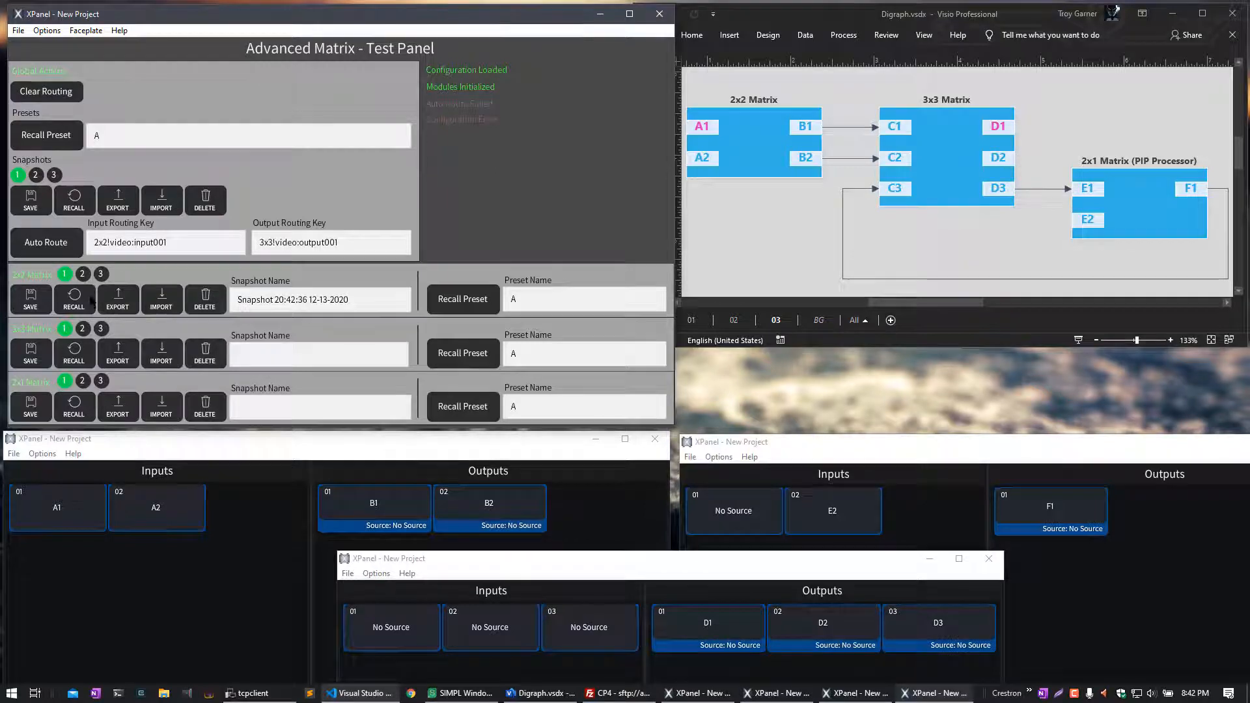
pyautogui.click(83, 297)
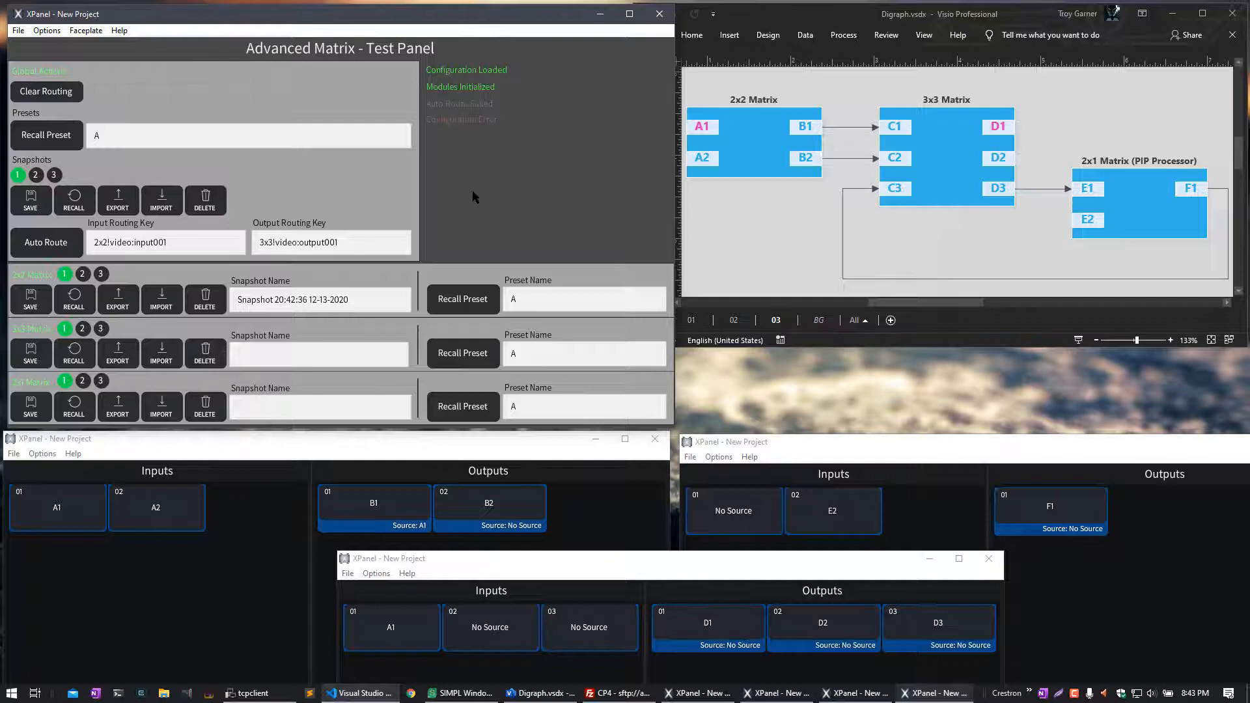
# Step: From cleared routing, auto-route 2x2!video:input001 to 3x3!video:output001 and save the result as global snapshot 1
pyautogui.click(46, 95)
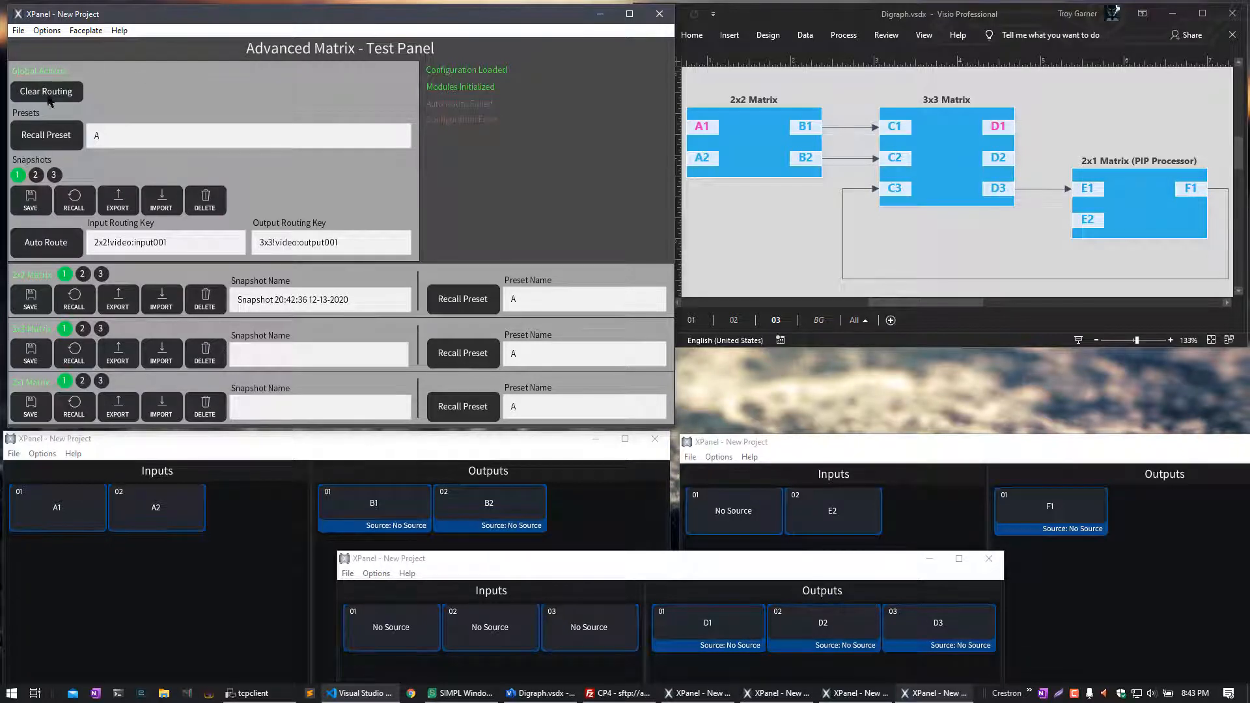
pyautogui.click(52, 246)
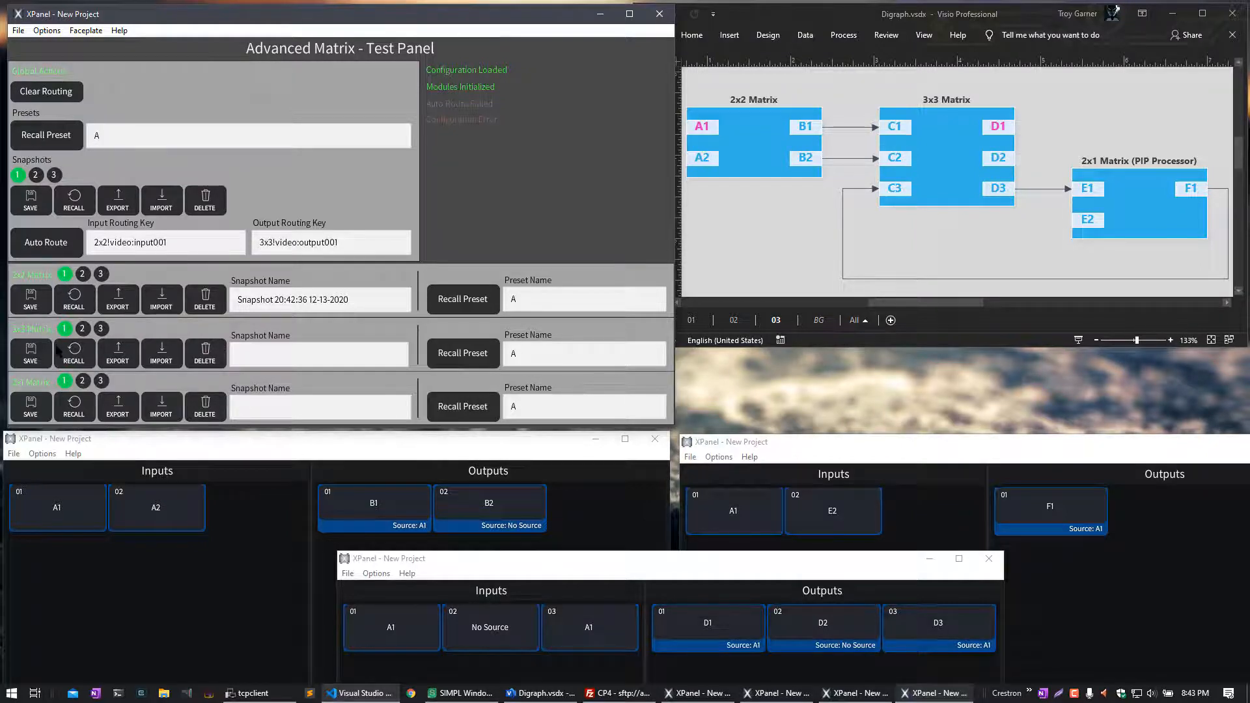
pyautogui.click(34, 205)
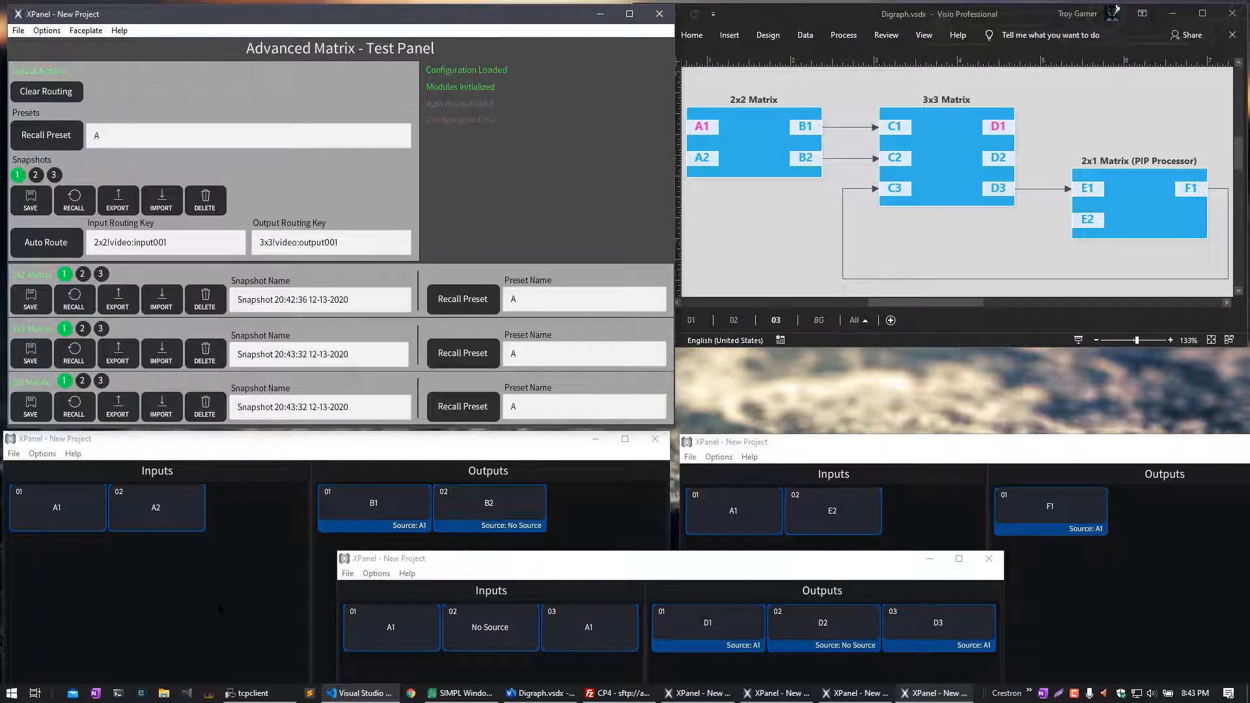
# Step: Highlight the timestamp in the 3x3 snapshot name and compare it with the DateTime format in the 2x2 snapshots_default_name in matrix_config.json
pyautogui.moveTo(274, 354); pyautogui.dragTo(355, 354)
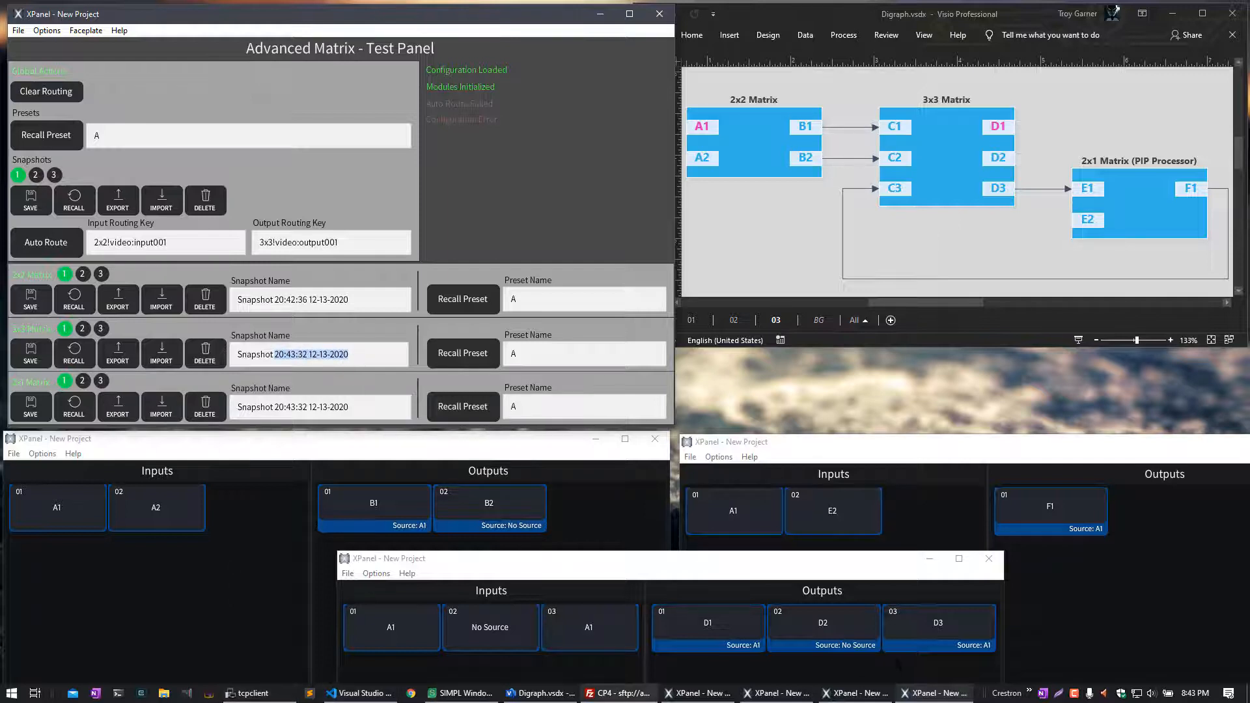
pyautogui.click(347, 693)
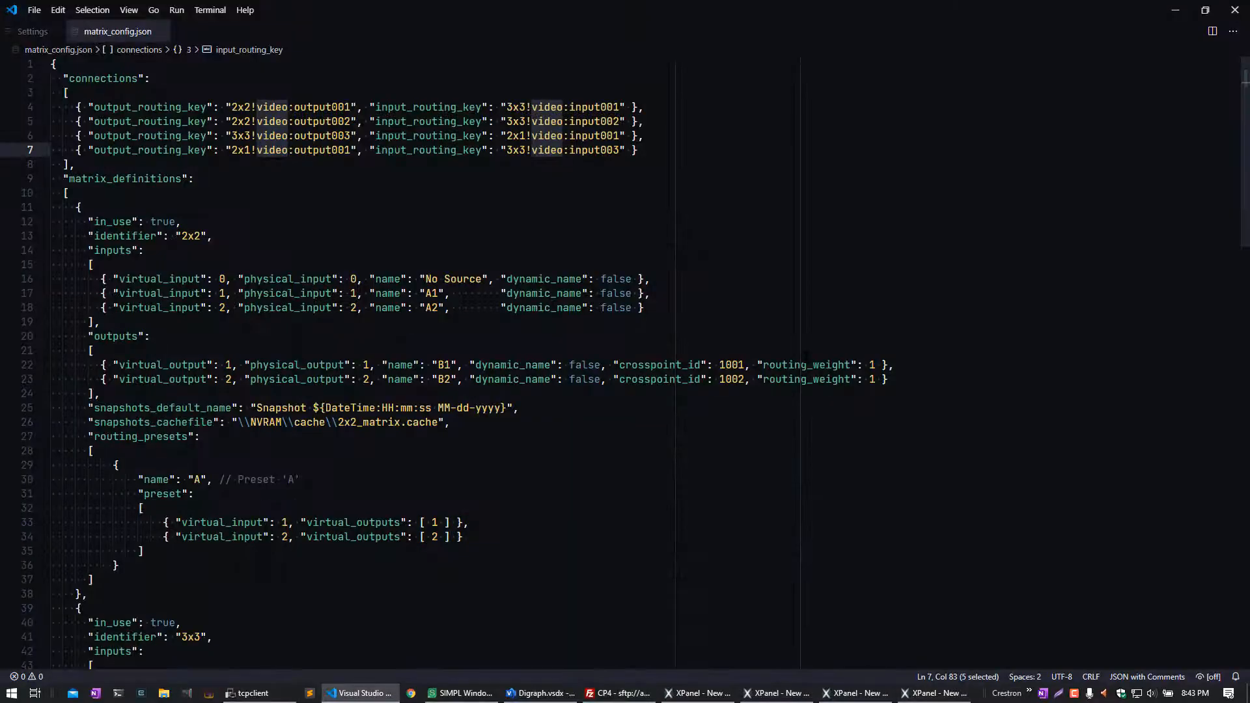
pyautogui.click(817, 306)
pyautogui.scroll(-1, 807, 325)
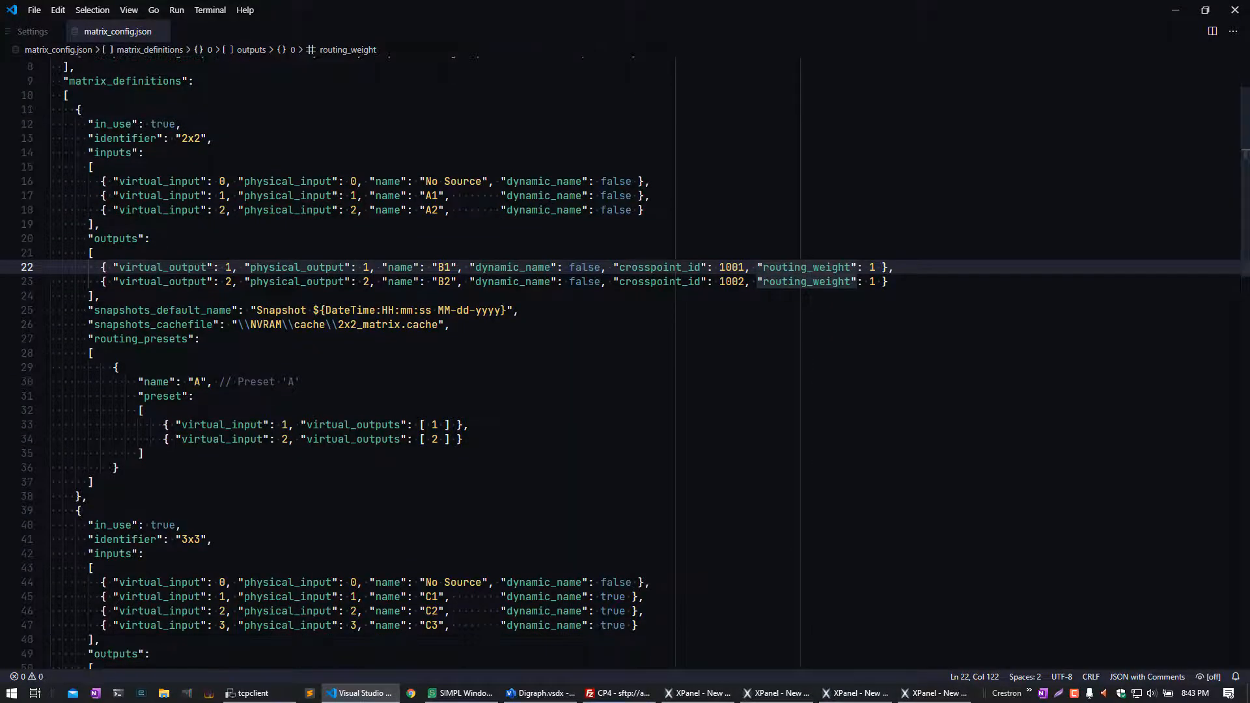
pyautogui.moveTo(313, 311); pyautogui.dragTo(500, 309)
pyautogui.click(394, 324)
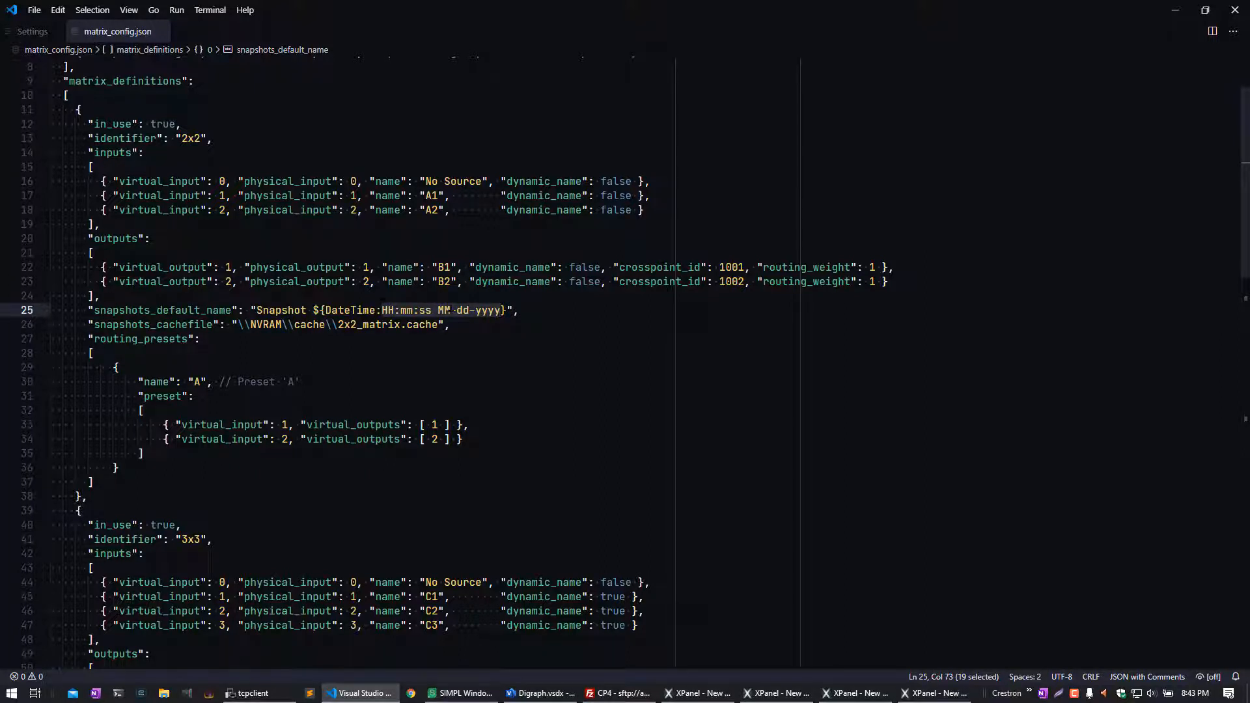
# Step: Highlight the file name 2x2_matrix.cache in the 2x2 definition's snapshots_cachefile path
pyautogui.click(471, 325)
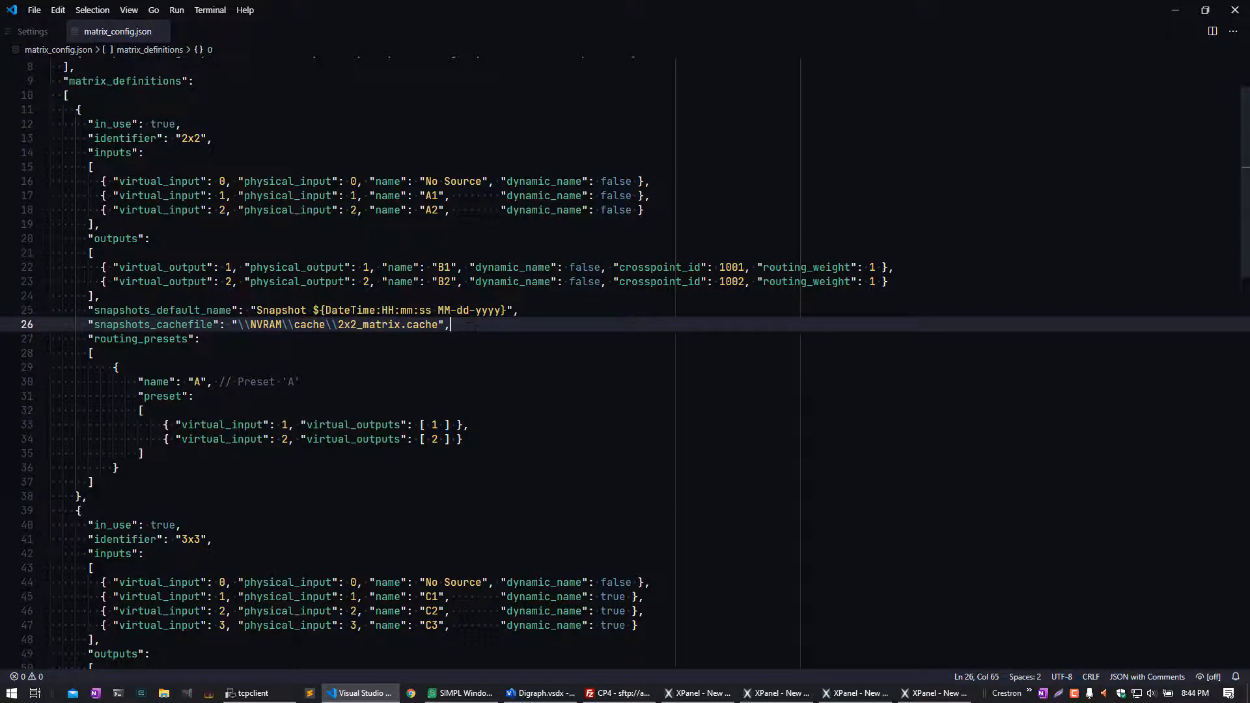
pyautogui.click(458, 369)
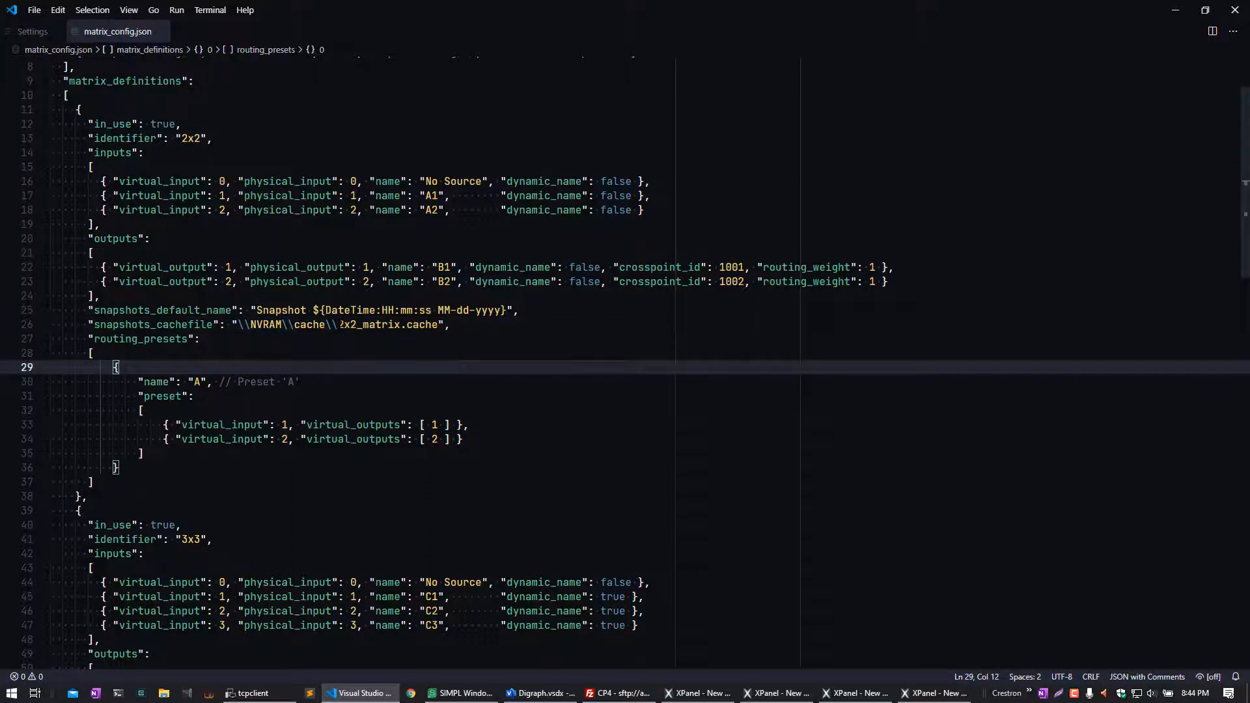
pyautogui.moveTo(338, 324); pyautogui.dragTo(439, 325)
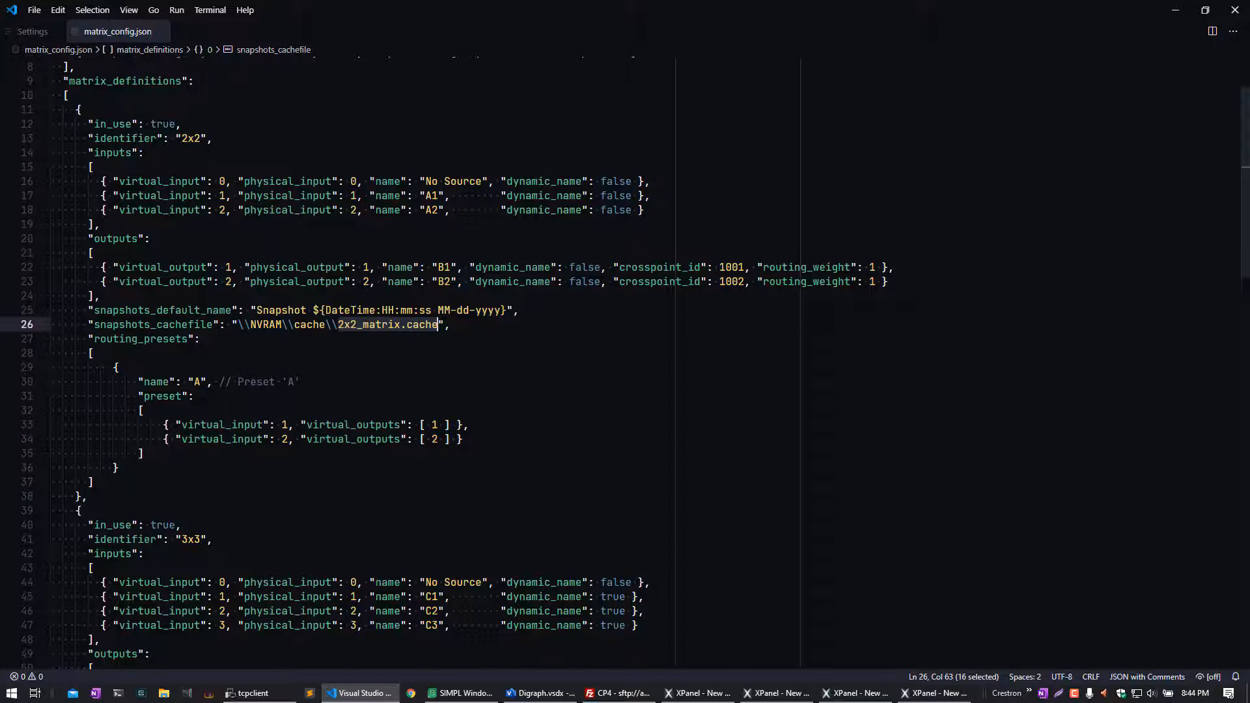
# Step: Minimize Visual Studio Code, switch to FileZilla, reconnect to the CP4 processor and open its /nvram/cache folder
pyautogui.click(1175, 10)
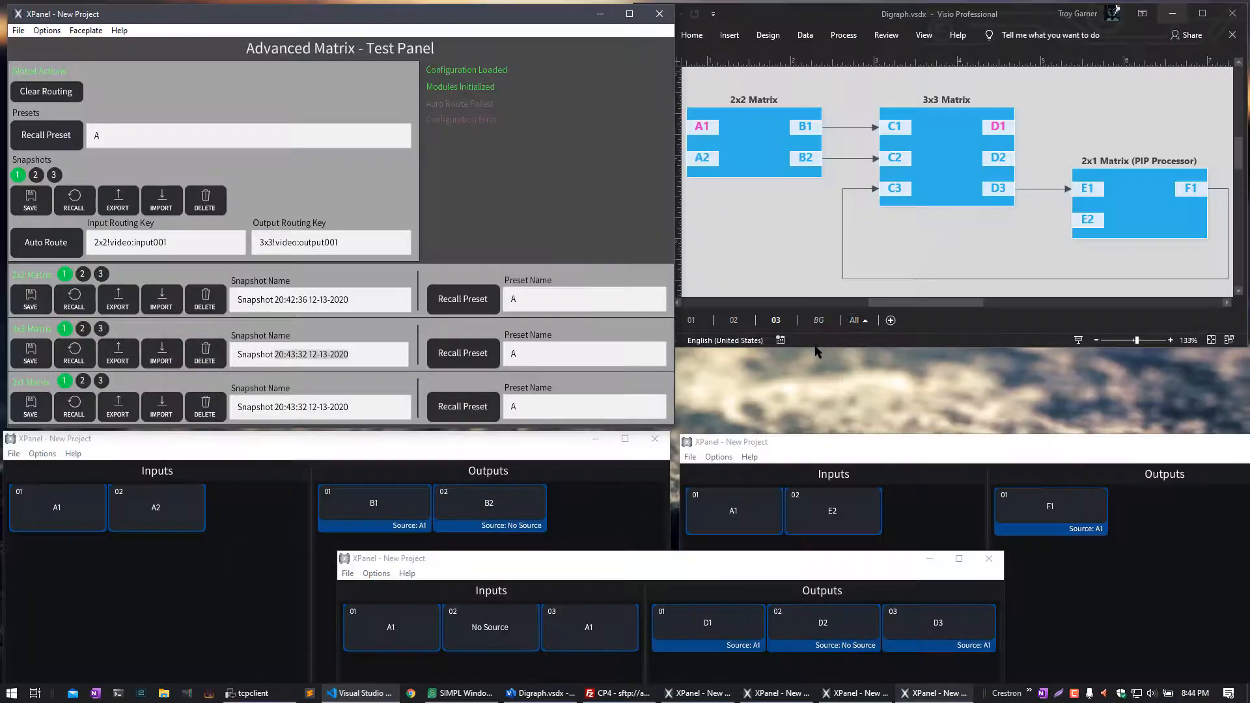
pyautogui.click(617, 693)
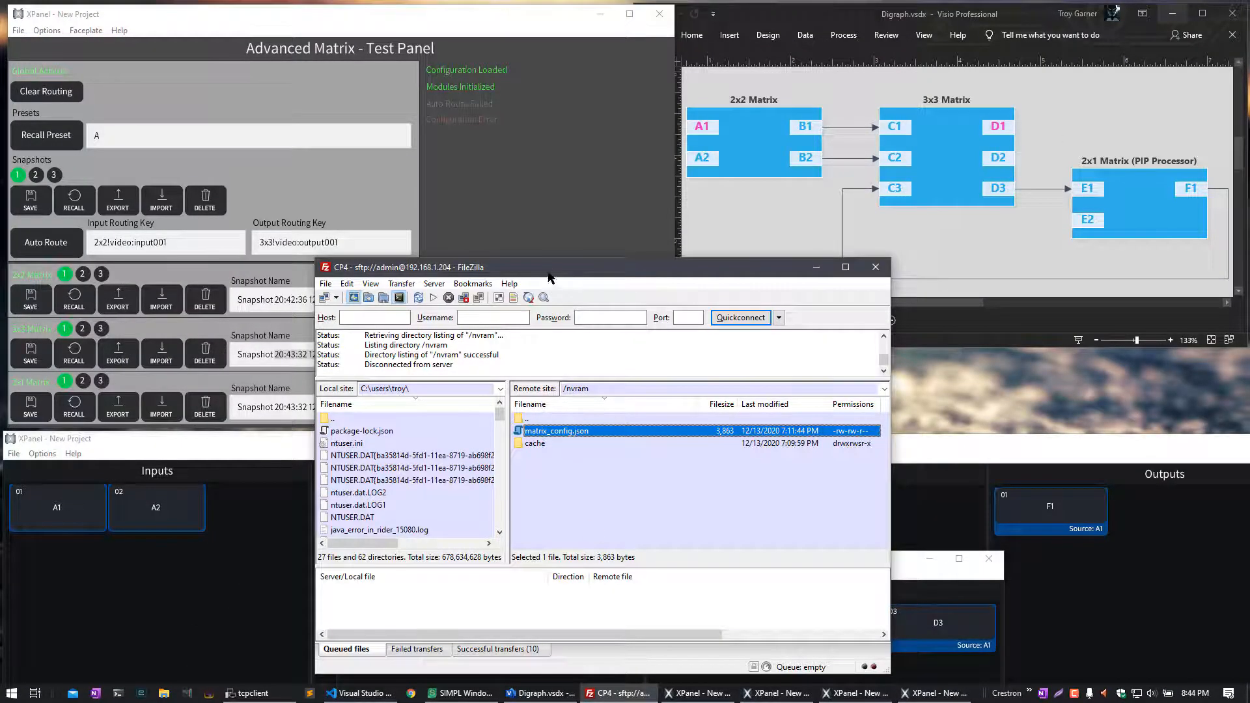
pyautogui.moveTo(638, 223); pyautogui.dragTo(677, 202)
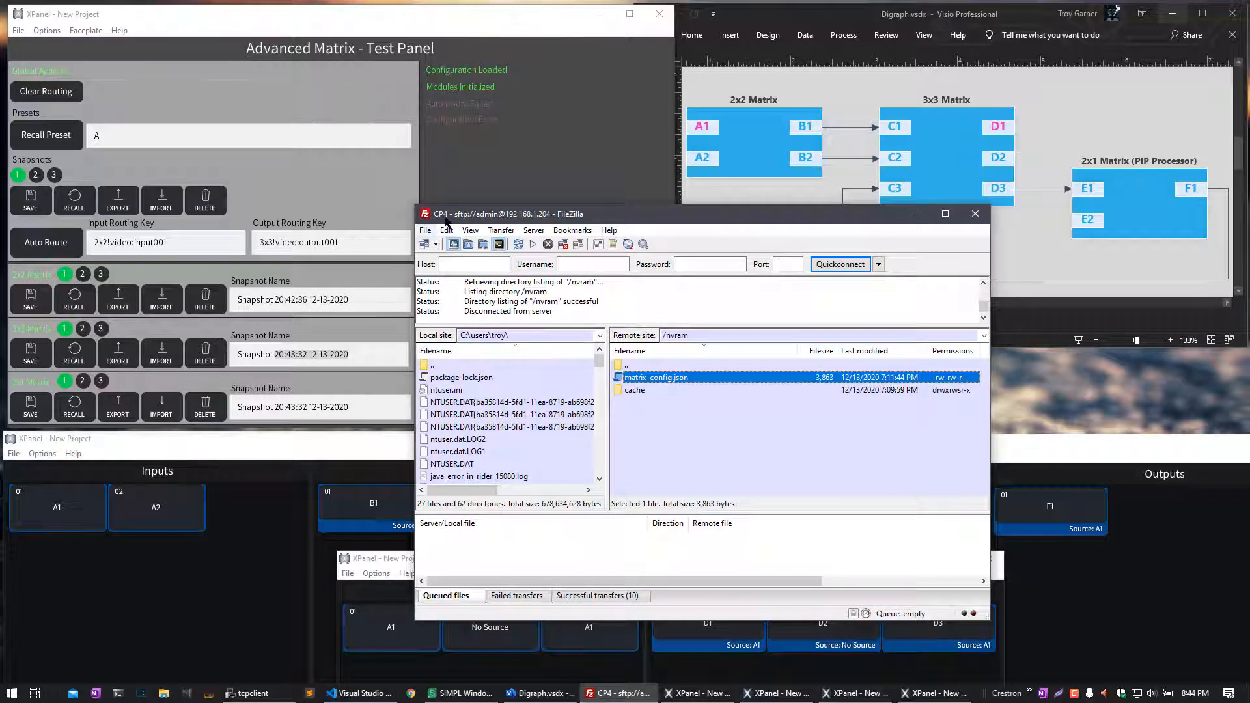
pyautogui.click(661, 431)
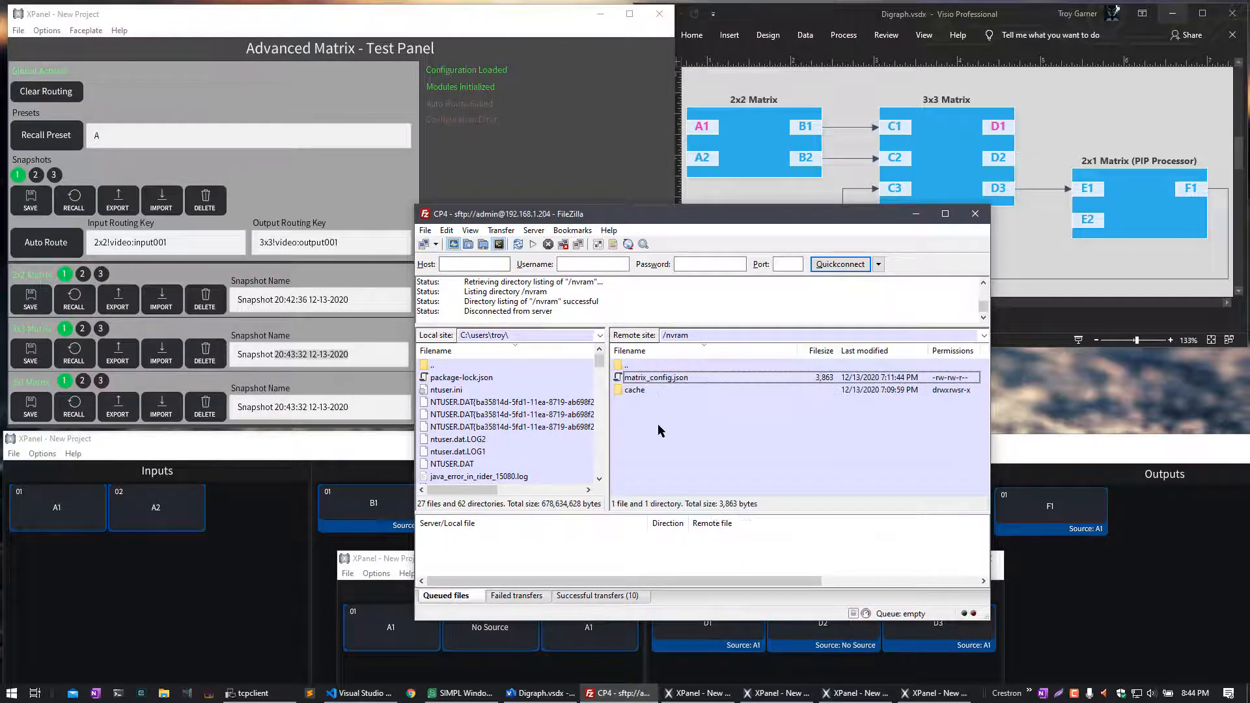
pyautogui.doubleClick(636, 392)
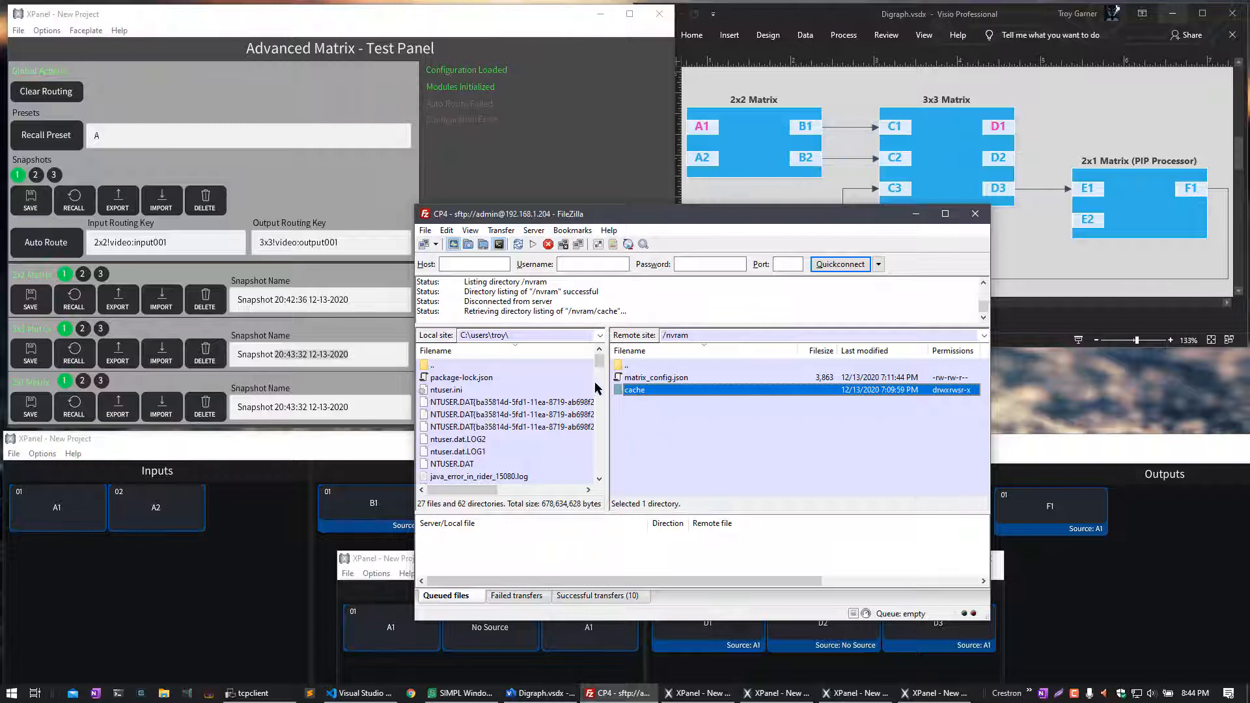
pyautogui.click(435, 244)
pyautogui.click(544, 330)
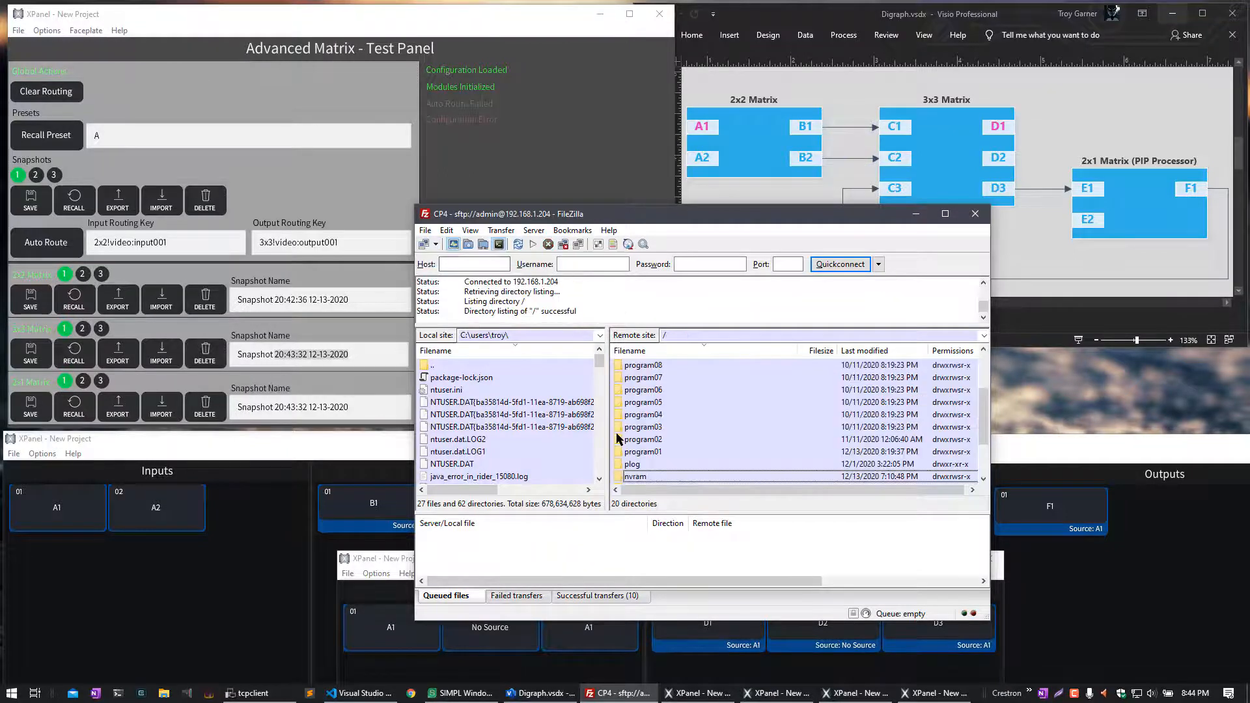
pyautogui.doubleClick(642, 476)
pyautogui.doubleClick(644, 394)
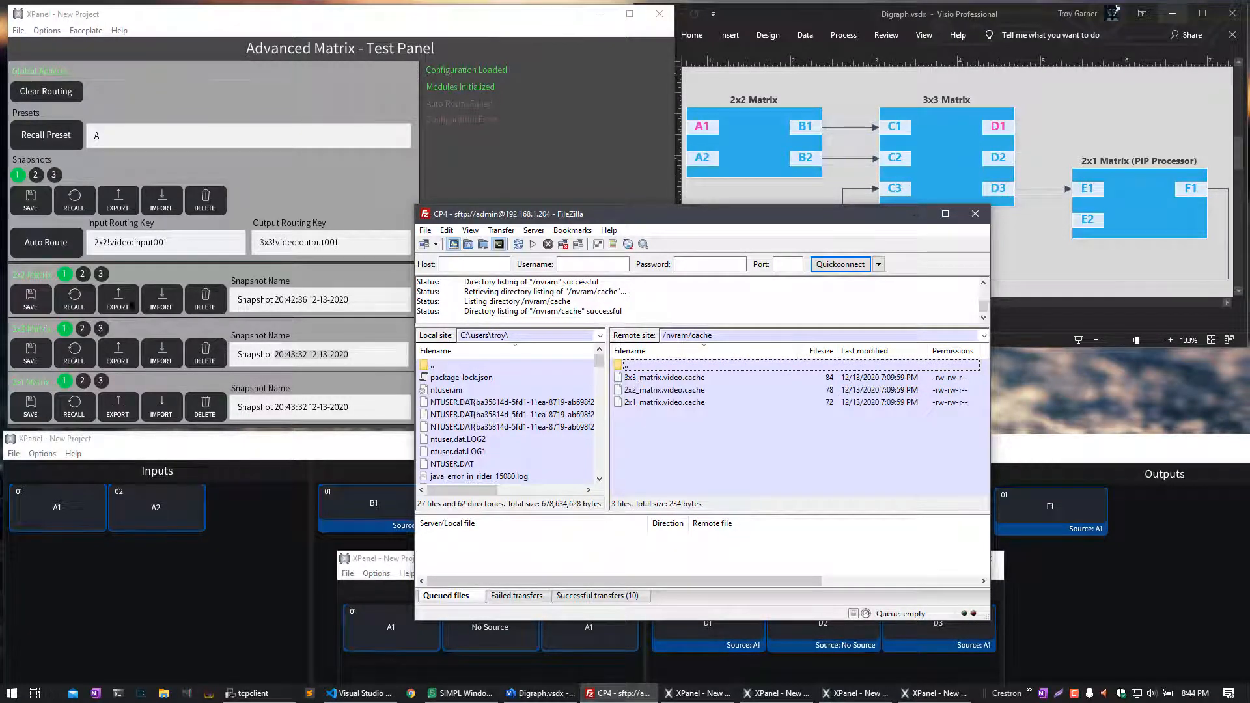
# Step: Export the snapshots of all matrices from the test panel and move the FileZilla window clear of the panel
pyautogui.click(124, 202)
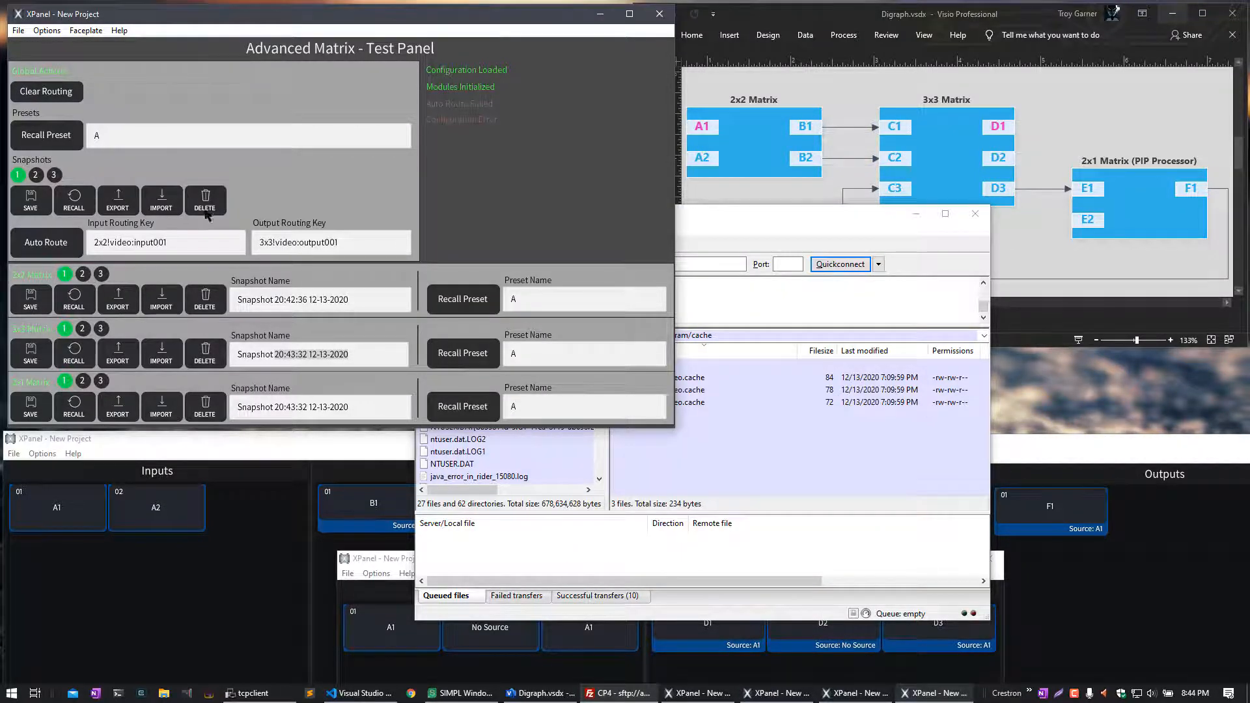
pyautogui.click(701, 463)
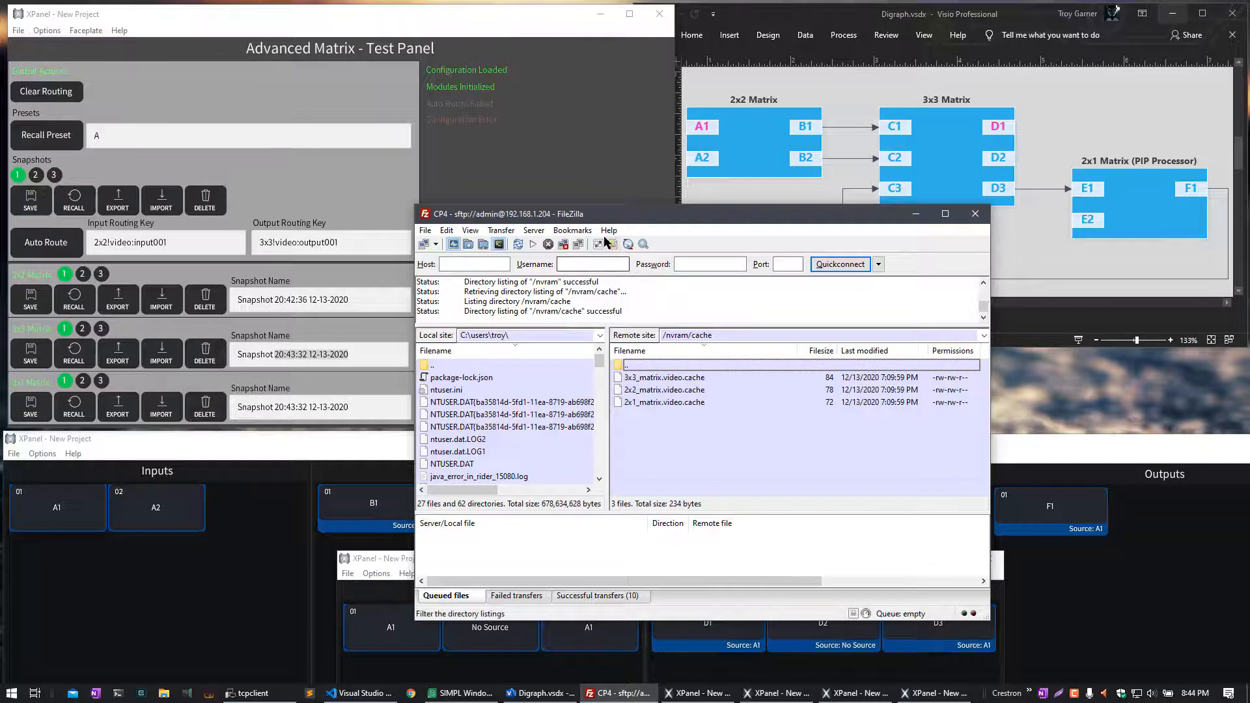
pyautogui.moveTo(612, 215); pyautogui.dragTo(807, 233)
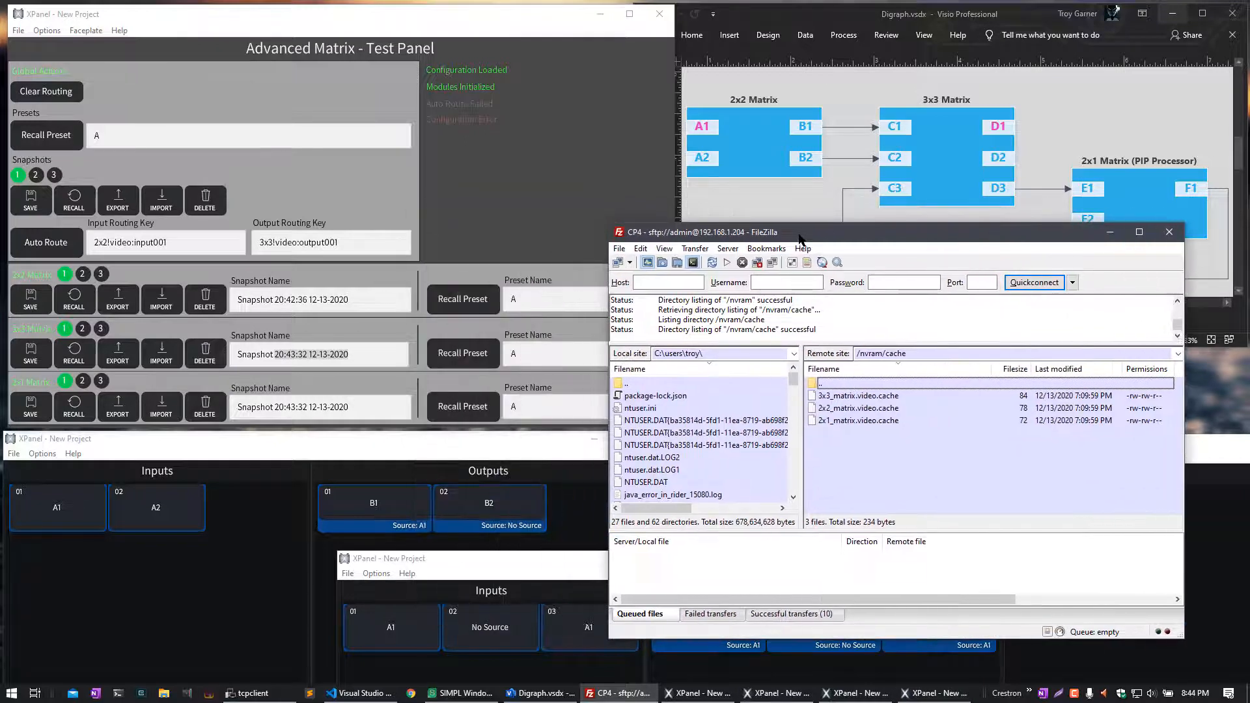
# Step: Delete global snapshot 1 and check the snapshot slots of the 2x2, 3x3 and 2x1 matrices, ending on slot 1 for each
pyautogui.click(203, 203)
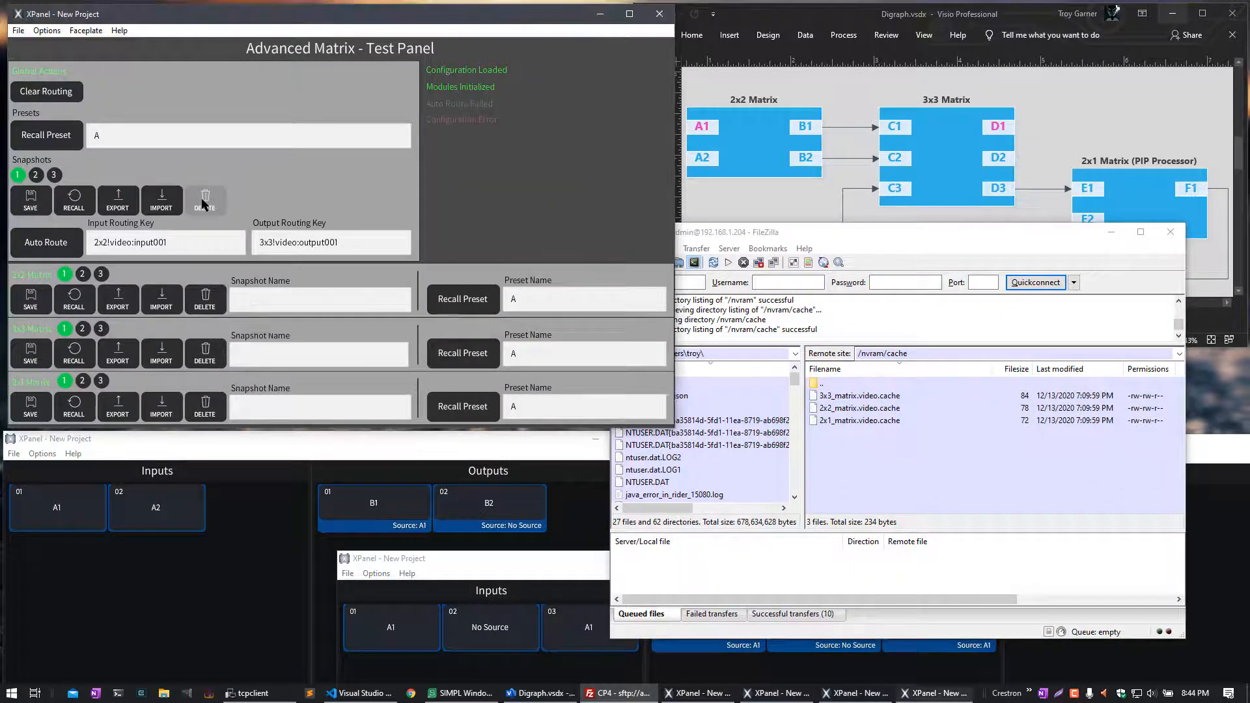
pyautogui.click(83, 275)
pyautogui.click(78, 274)
pyautogui.click(66, 275)
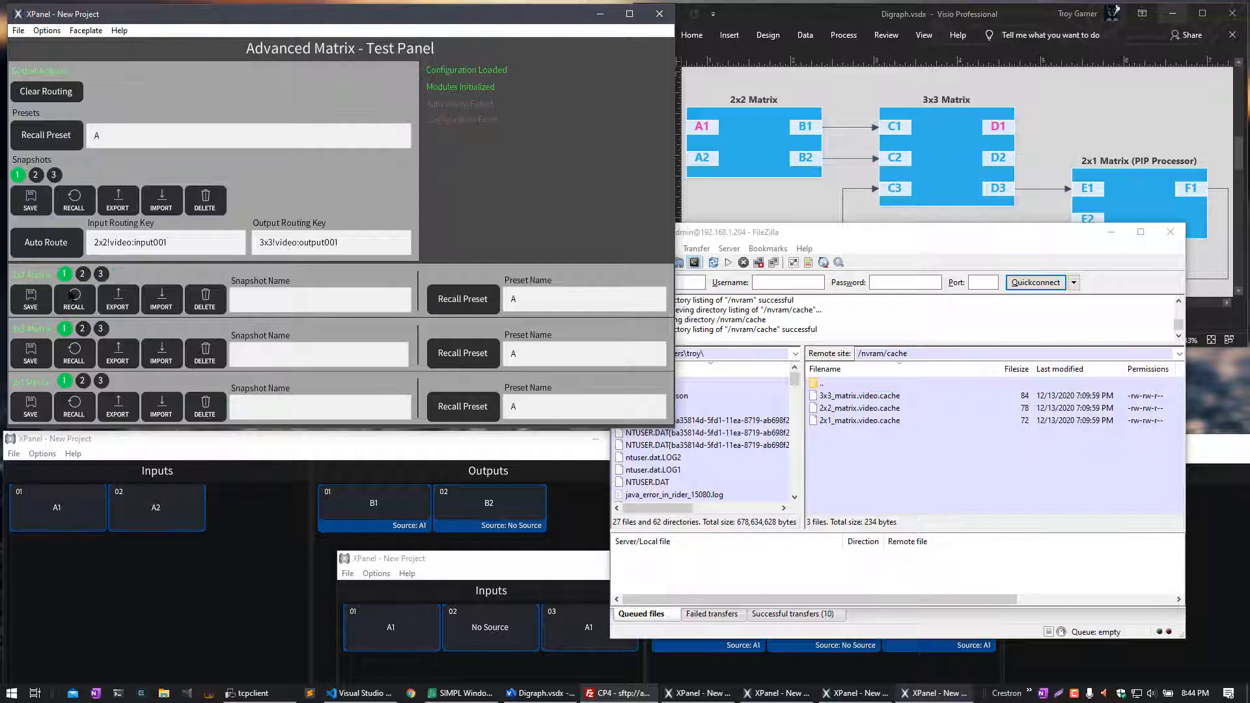
pyautogui.click(82, 329)
pyautogui.click(100, 330)
pyautogui.click(82, 330)
pyautogui.click(66, 329)
pyautogui.click(82, 381)
pyautogui.click(100, 382)
pyautogui.click(65, 382)
# Step: Import the 2x2 matrix's snapshots, select 2x2_matrix.video.cache in FileZilla for reference, and import the snapshots of all matrices
pyautogui.click(167, 304)
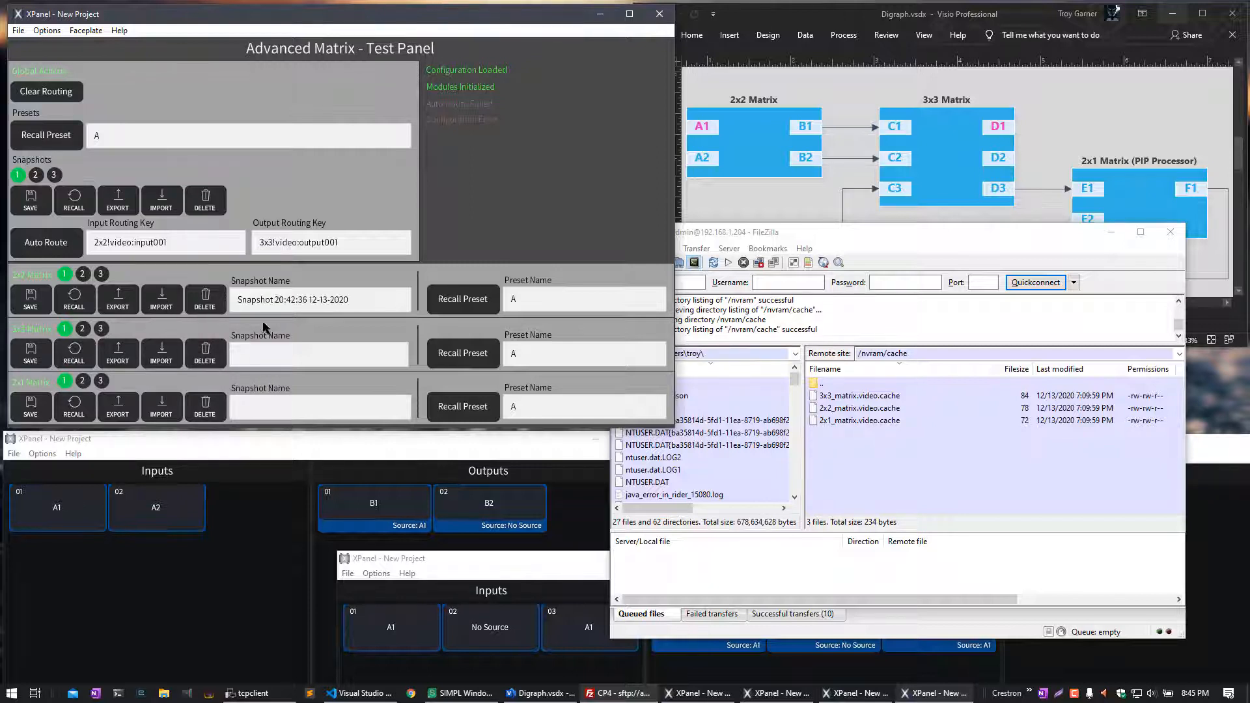
pyautogui.click(841, 410)
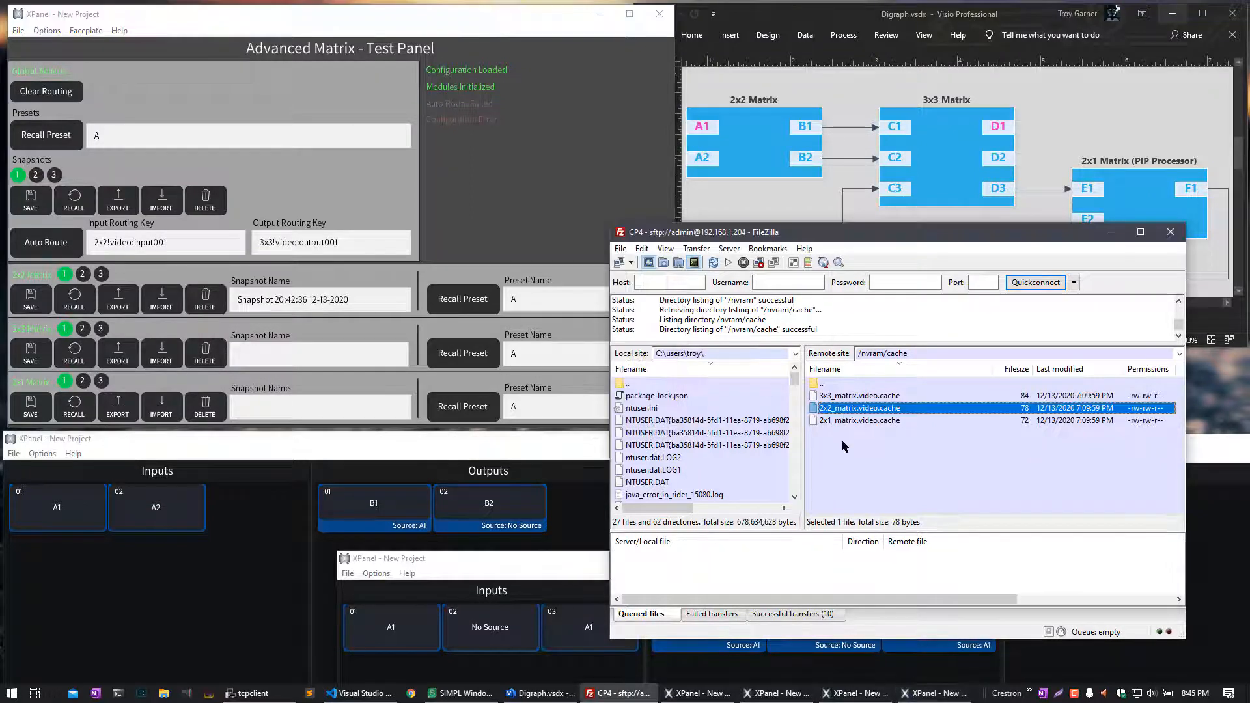
pyautogui.click(160, 205)
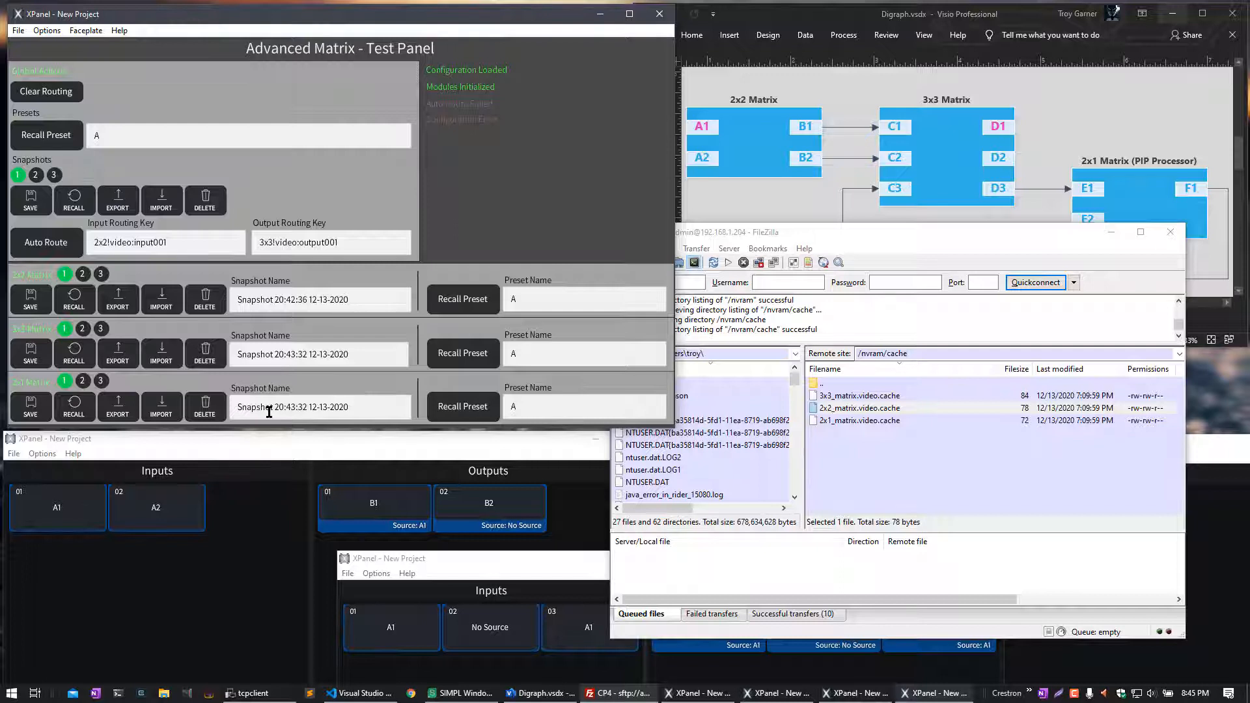
# Step: Delete snapshot 1 of the 3x3 and 2x1 matrices and export the snapshots of all matrices again
pyautogui.click(214, 355)
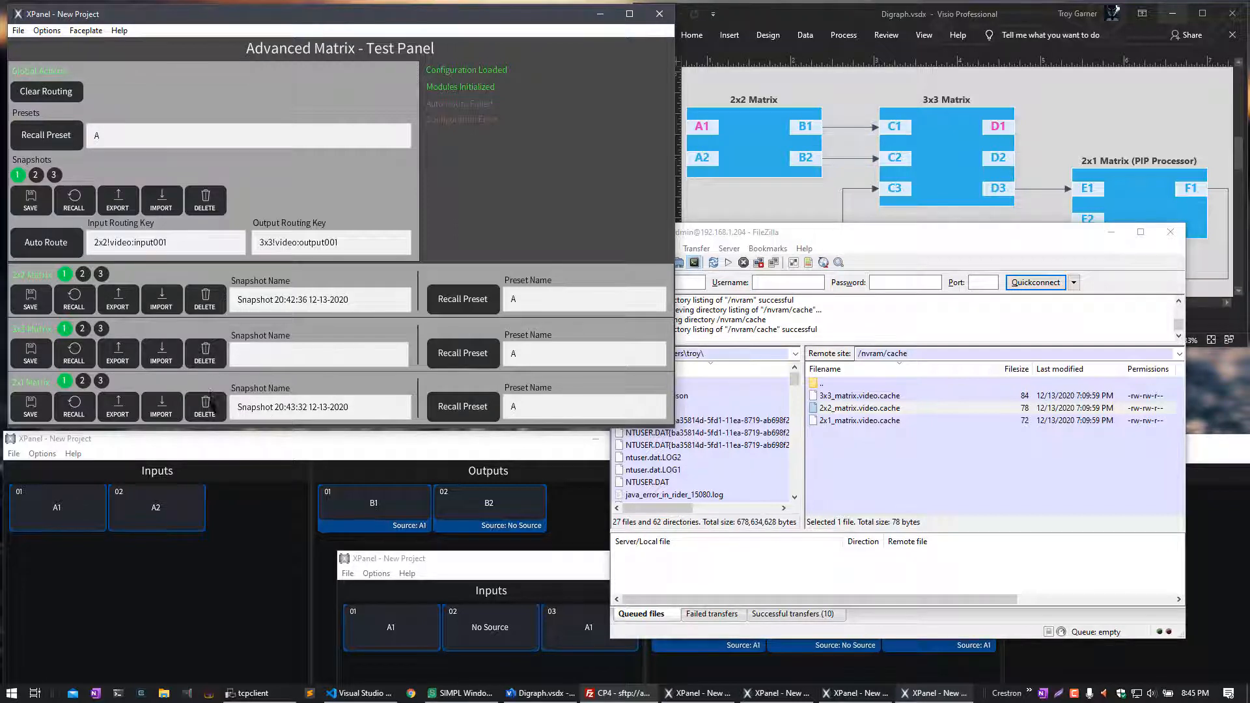
pyautogui.click(213, 407)
pyautogui.click(121, 206)
# Step: Delete the 2x2 matrix's snapshot 1 and import the snapshots of all matrices, performing this delete-and-import test twice
pyautogui.click(203, 303)
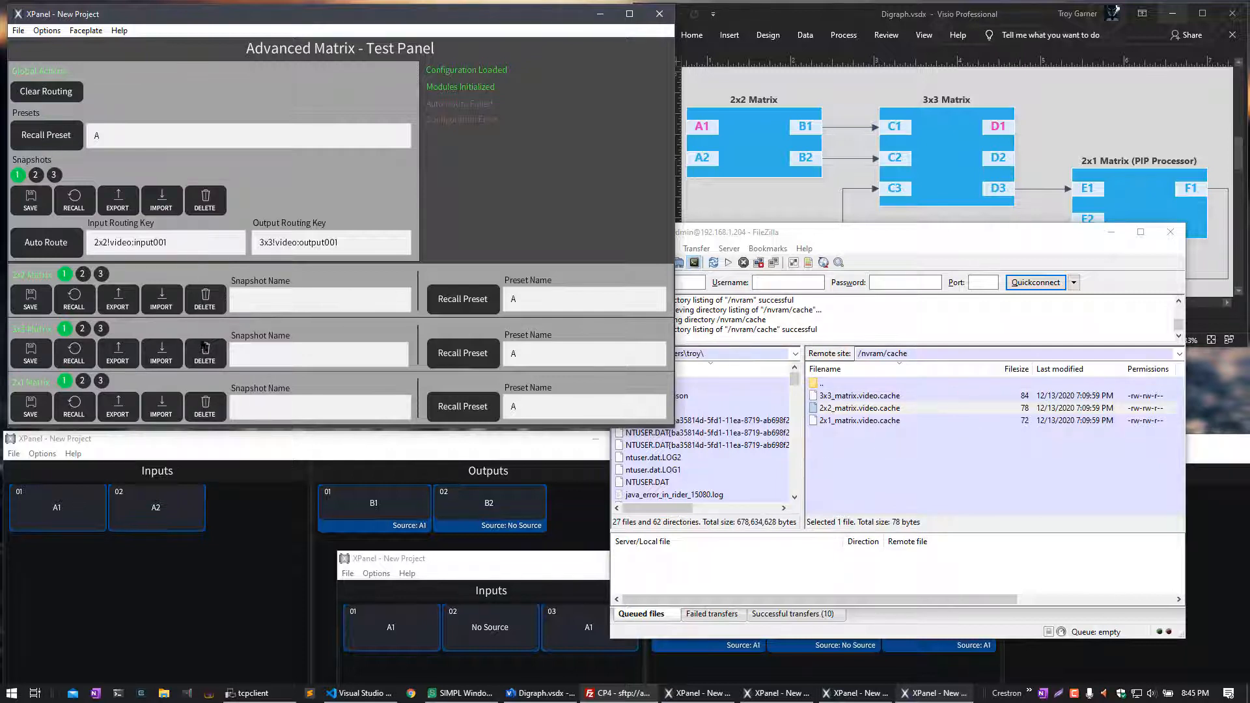
pyautogui.click(205, 401)
pyautogui.click(163, 202)
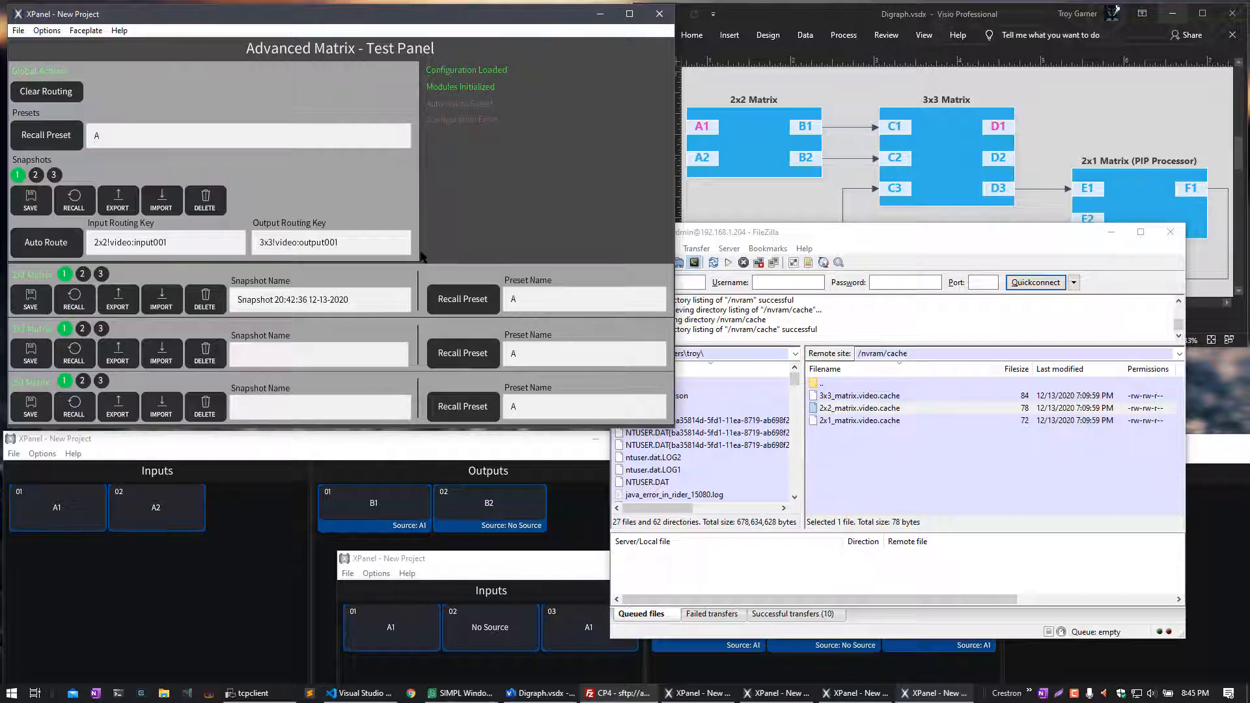
pyautogui.click(205, 301)
pyautogui.click(165, 205)
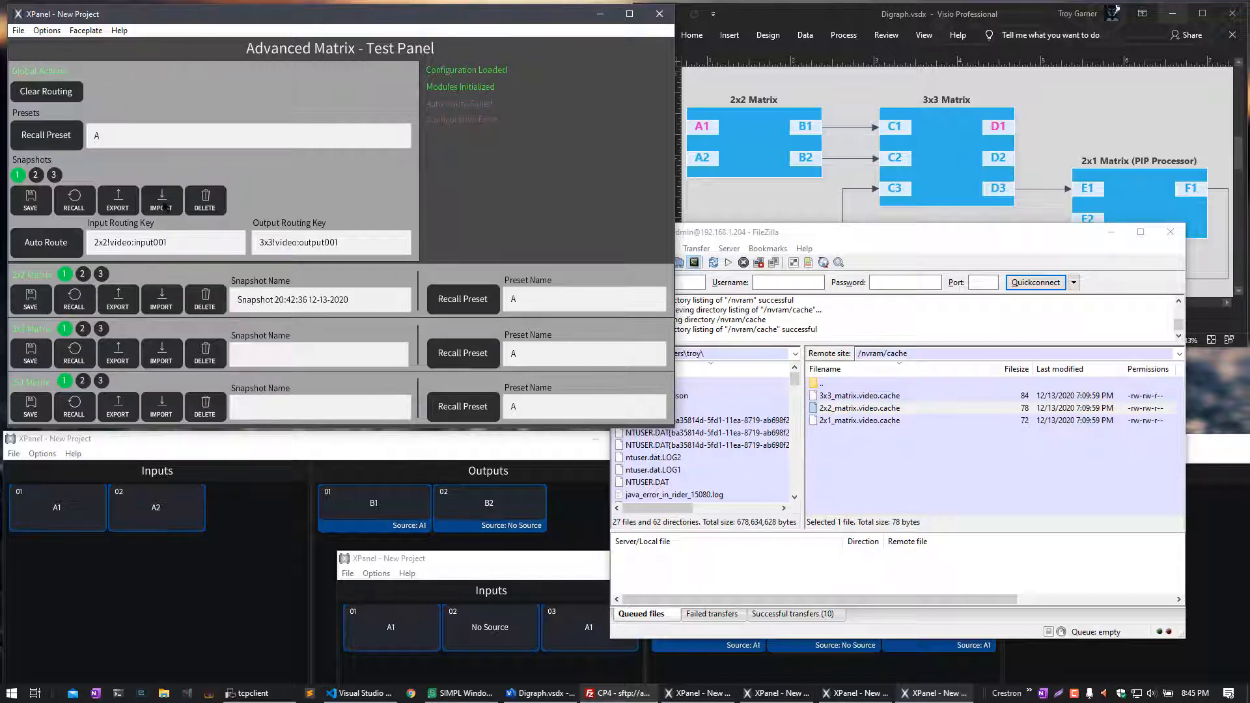
# Step: Delete the 2x2 matrix's snapshot 1 and switch to matrix_config.json in Visual Studio Code, restoring its window beside the test panel
pyautogui.click(205, 300)
pyautogui.moveTo(145, 13); pyautogui.dragTo(147, 10)
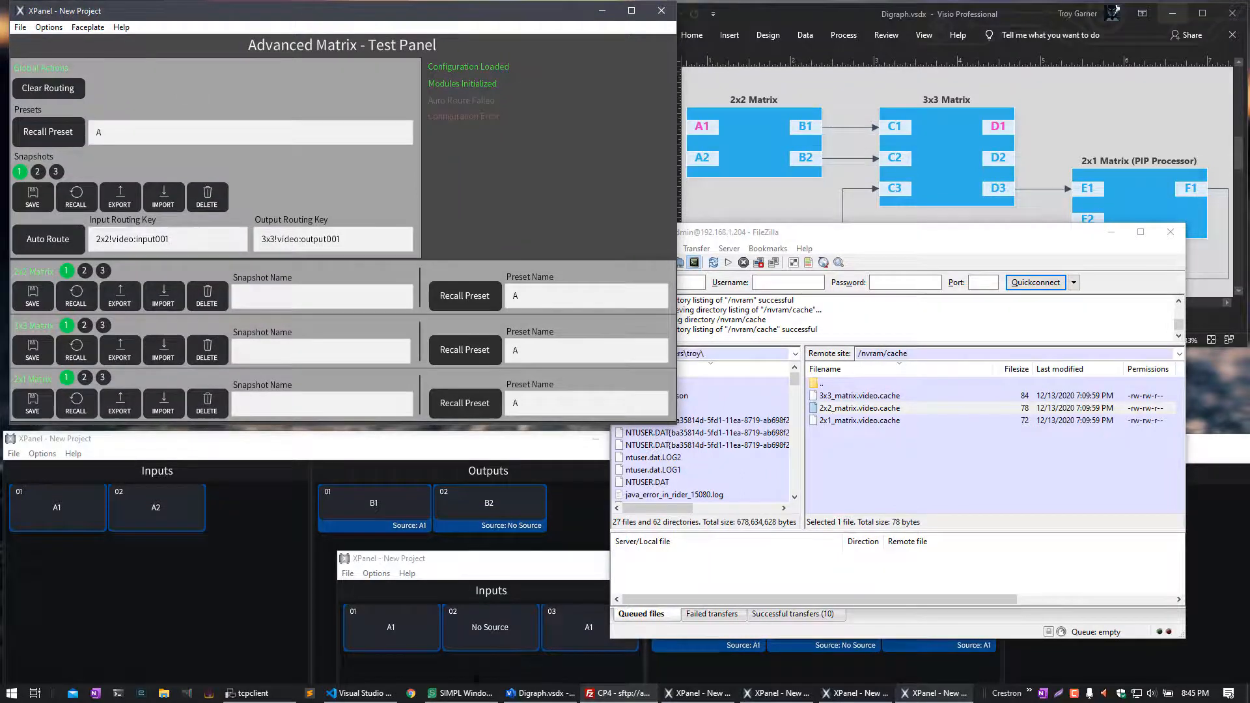
pyautogui.click(362, 693)
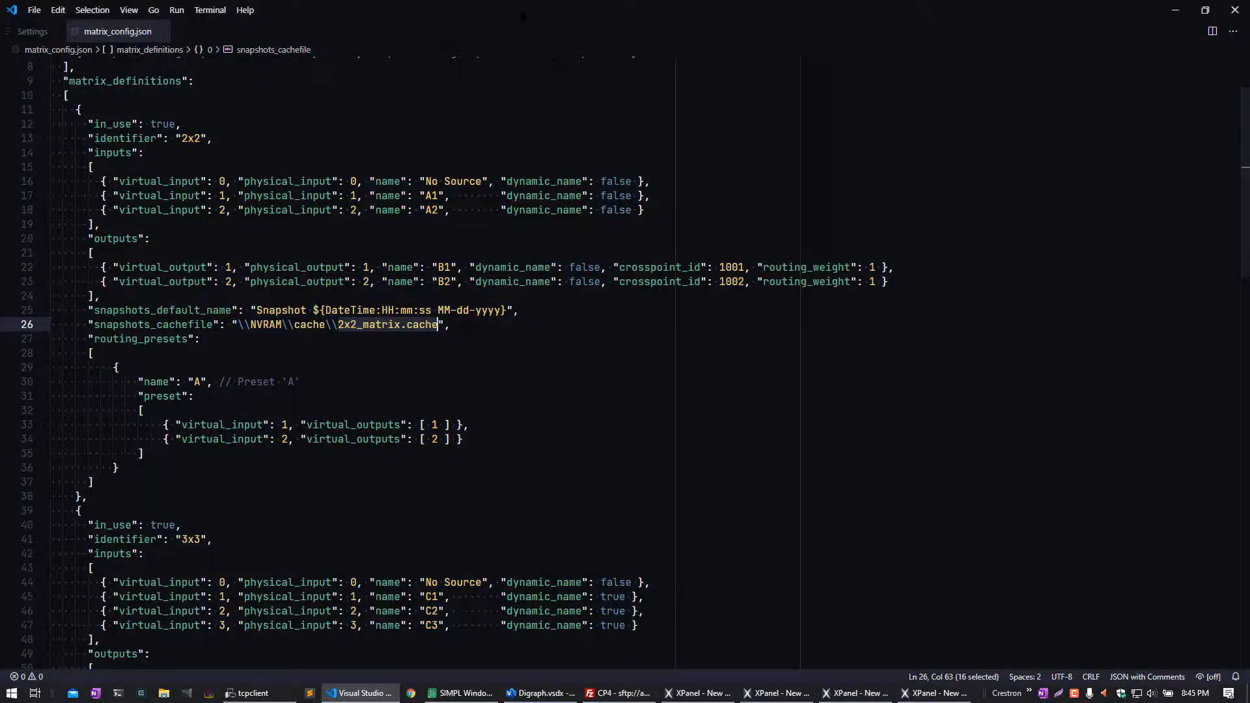
pyautogui.moveTo(521, 12); pyautogui.dragTo(840, 83)
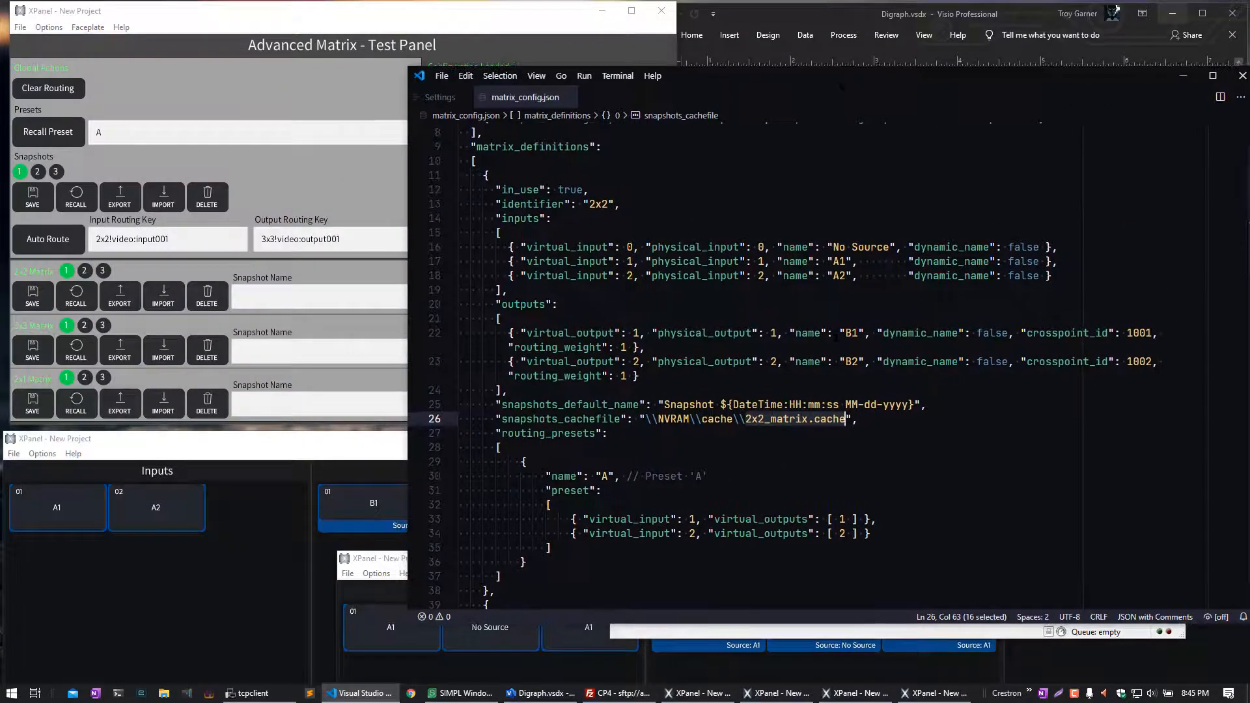
# Step: Highlight the routing_presets block of the 2x2 matrix definition and its preset name A for reference
pyautogui.scroll(-4, 836, 337)
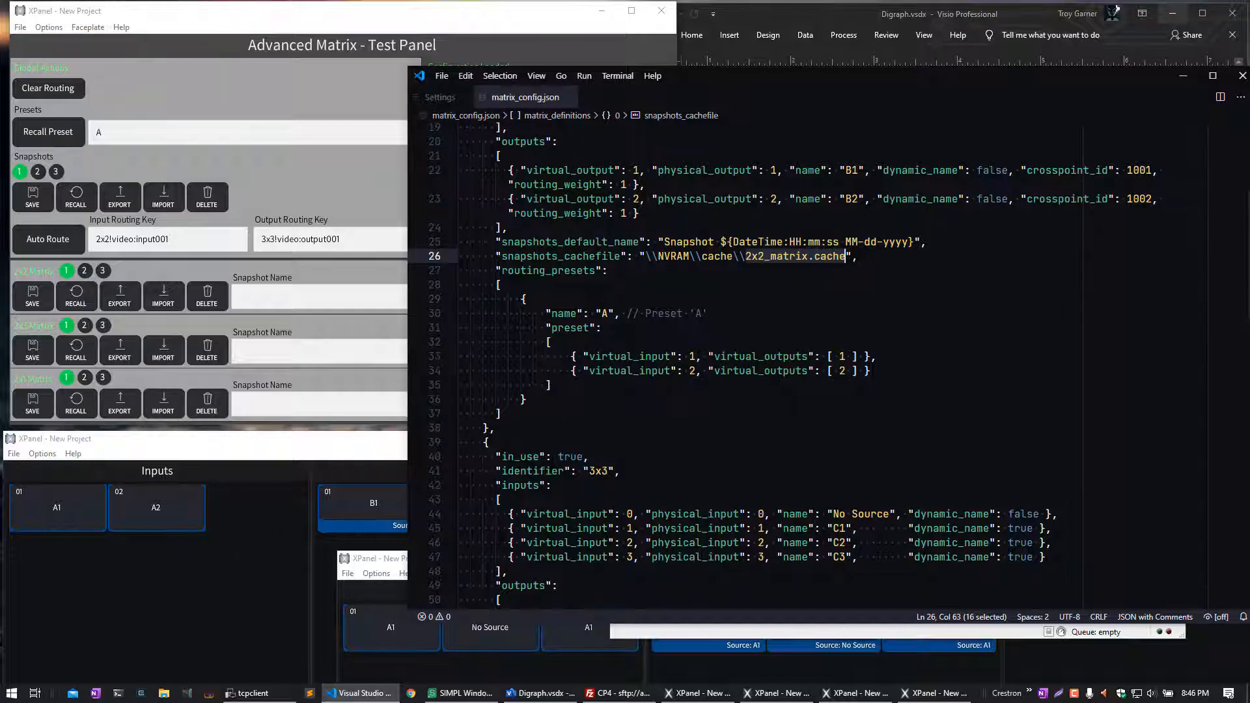
pyautogui.click(557, 413)
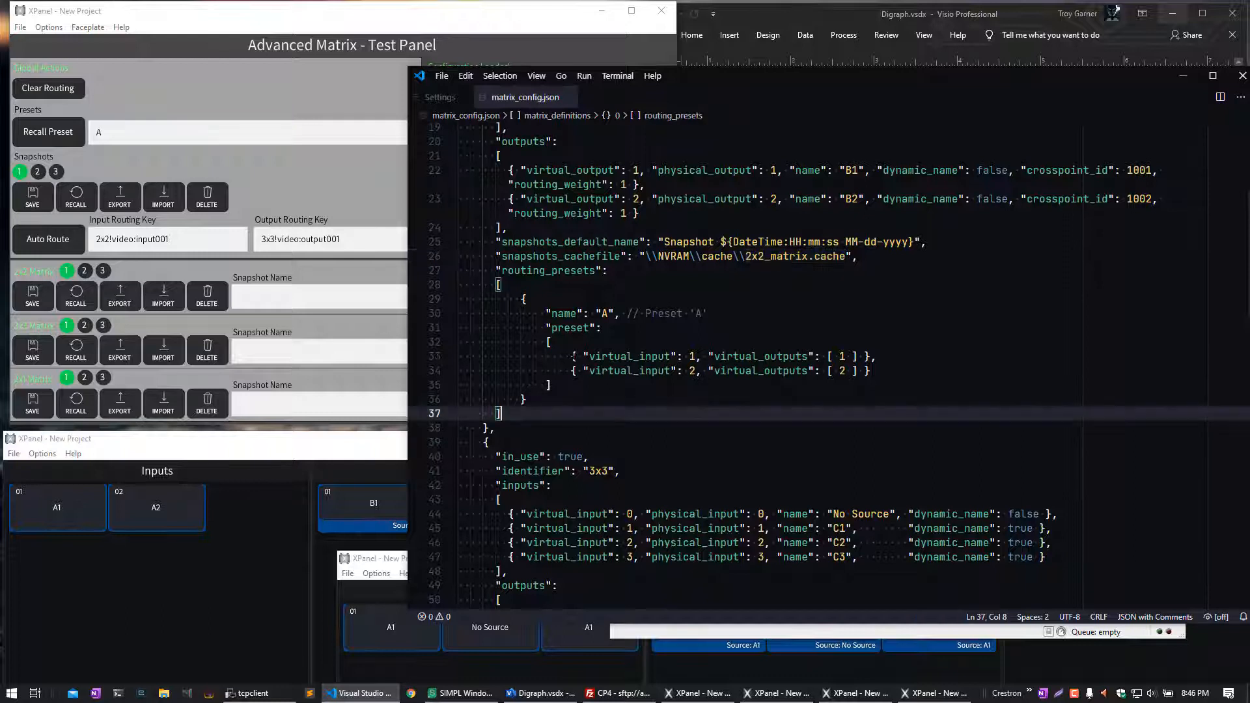
pyautogui.moveTo(496, 270); pyautogui.dragTo(500, 414)
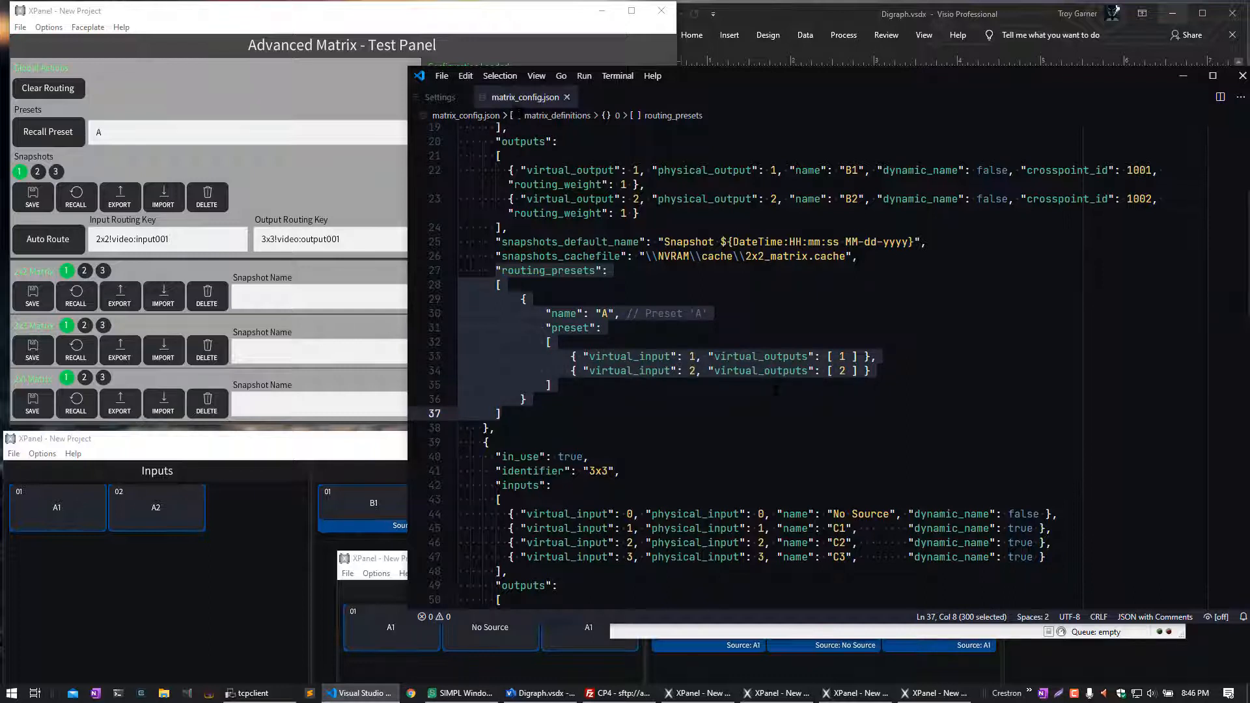
pyautogui.click(701, 401)
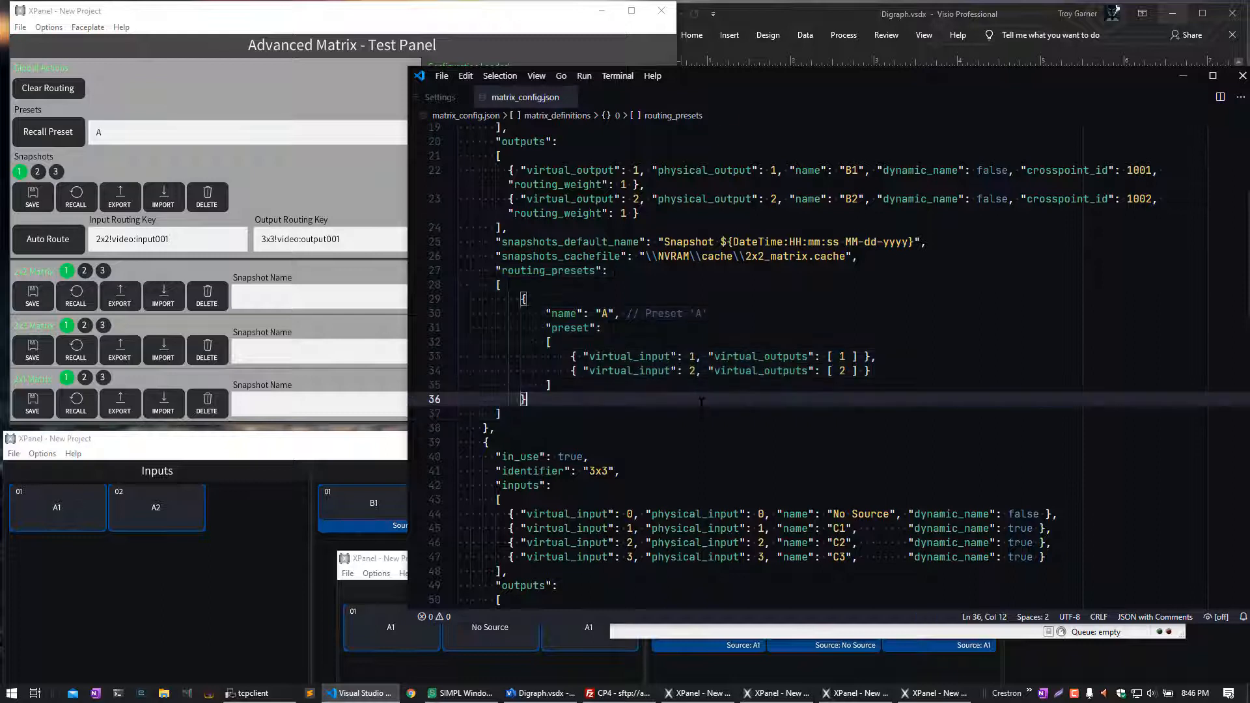
pyautogui.doubleClick(695, 313)
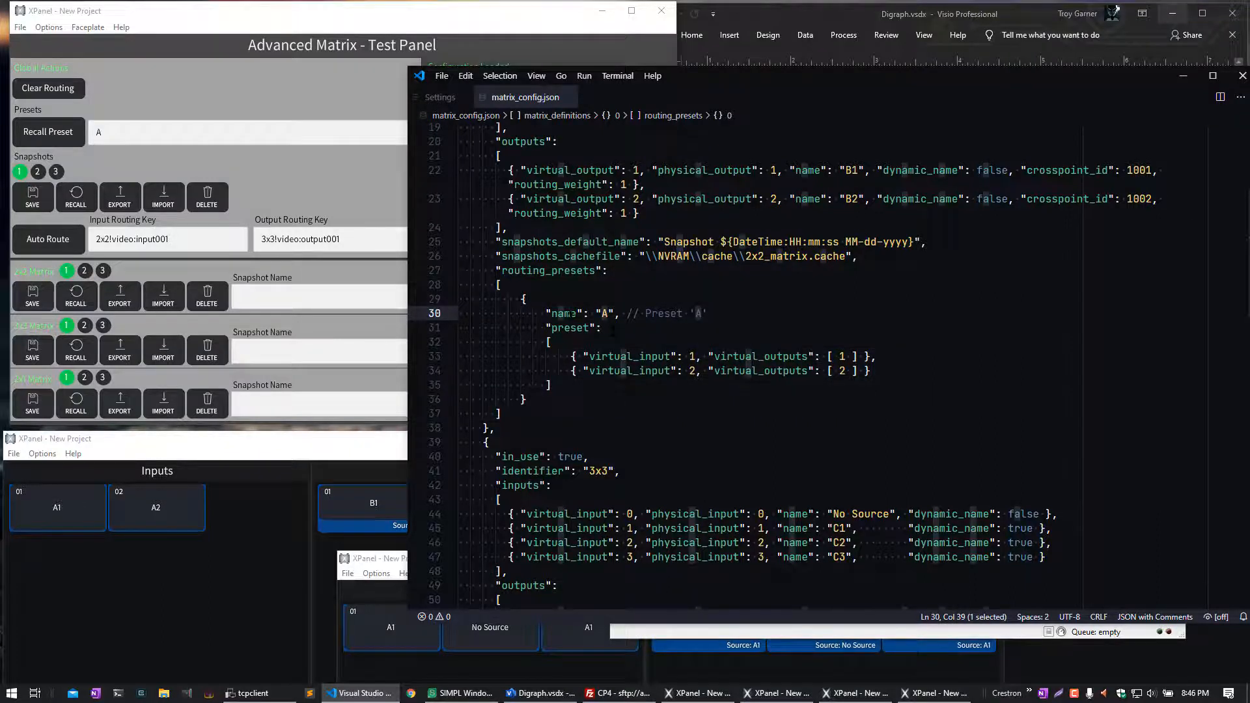
# Step: Review the routing_presets of the 3x3 and 2x1 matrix definitions in matrix_config.json
pyautogui.scroll(-2, 694, 300)
pyautogui.scroll(-12, 694, 254)
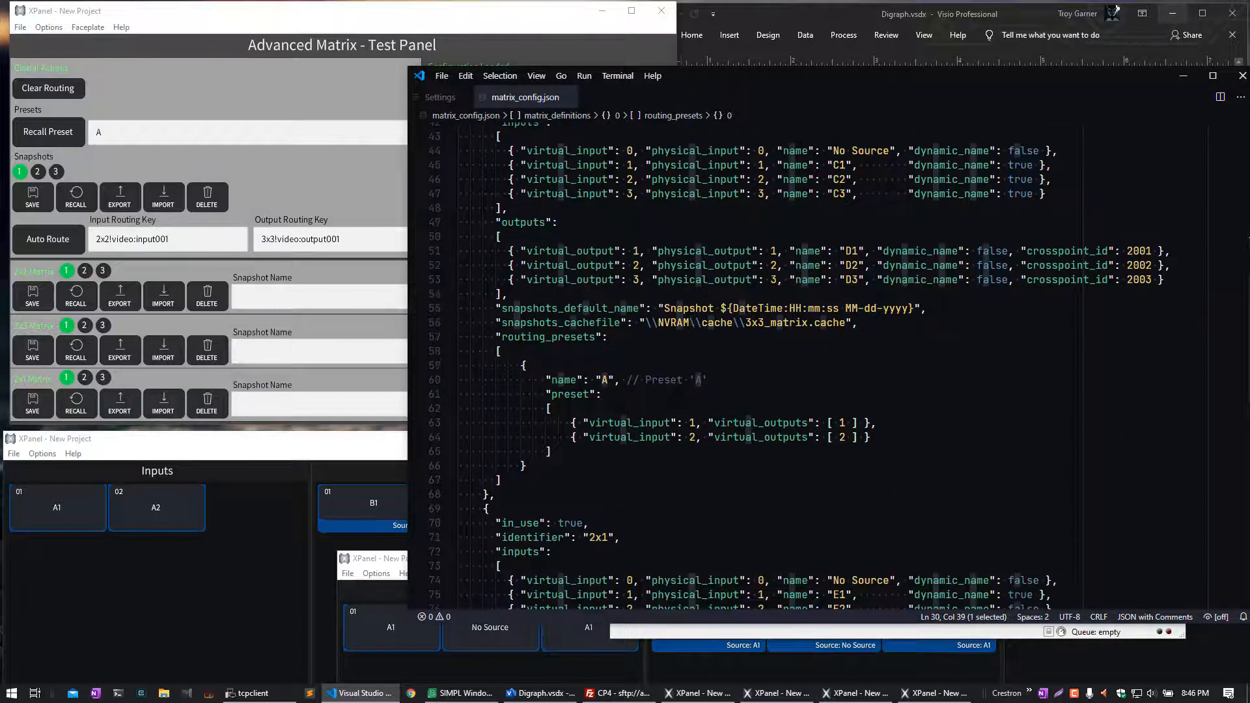
pyautogui.scroll(-4, 678, 394)
pyautogui.moveTo(647, 299); pyautogui.dragTo(572, 299)
# Step: Return to the XPanel test panel, clear all routing, re-enter A as the 2x2 matrix's preset name and recall that preset
pyautogui.click(306, 16)
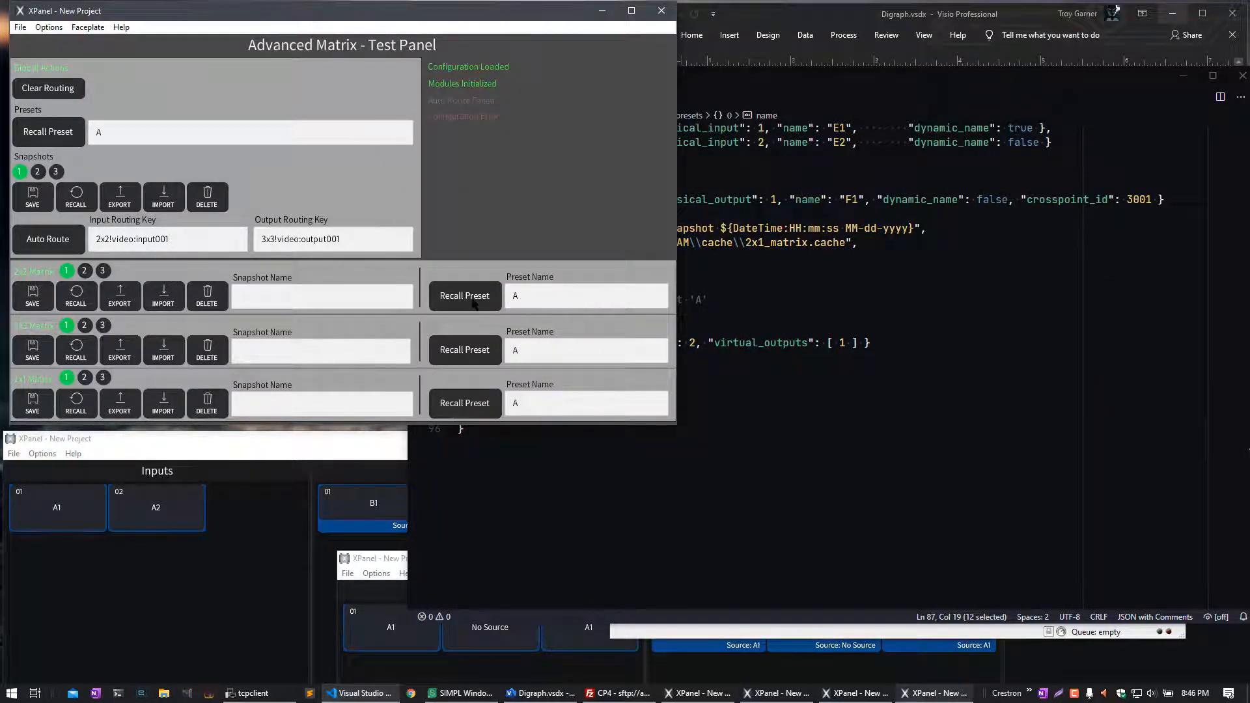
pyautogui.doubleClick(516, 295)
pyautogui.click(241, 604)
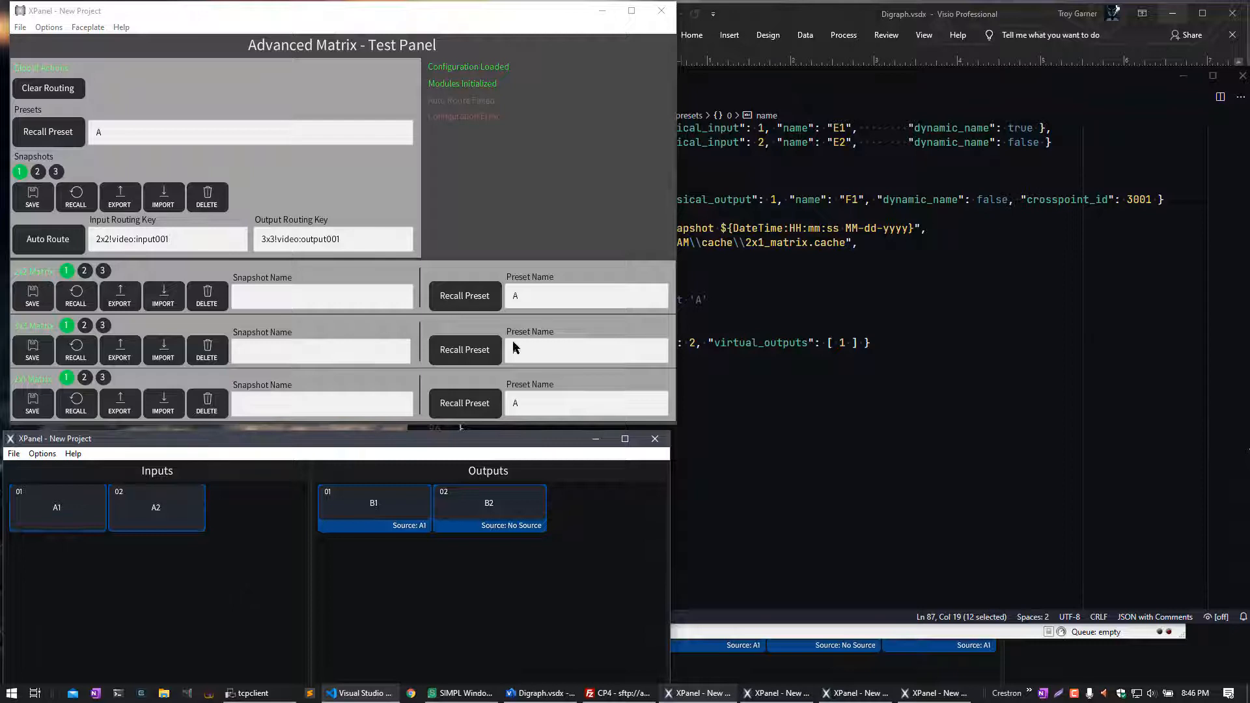
pyautogui.click(473, 300)
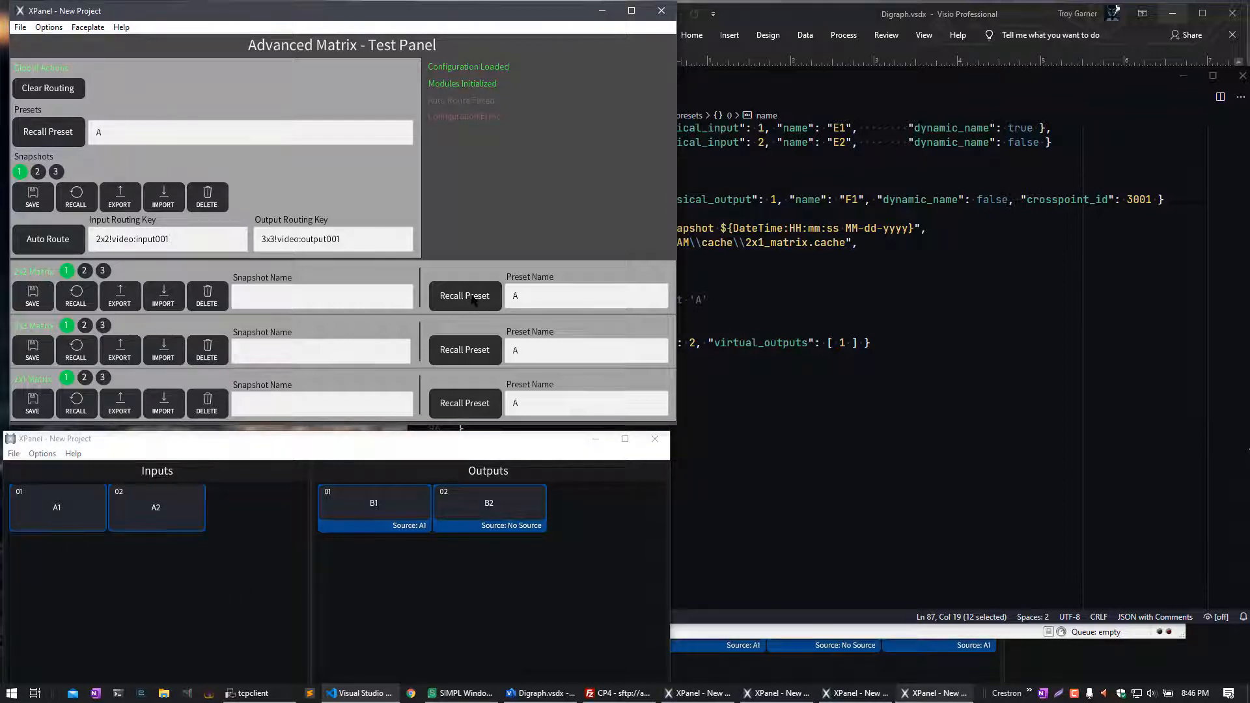
pyautogui.click(68, 89)
pyautogui.press('BackSpace')
pyautogui.write('a')
pyautogui.write('A')
pyautogui.click(480, 299)
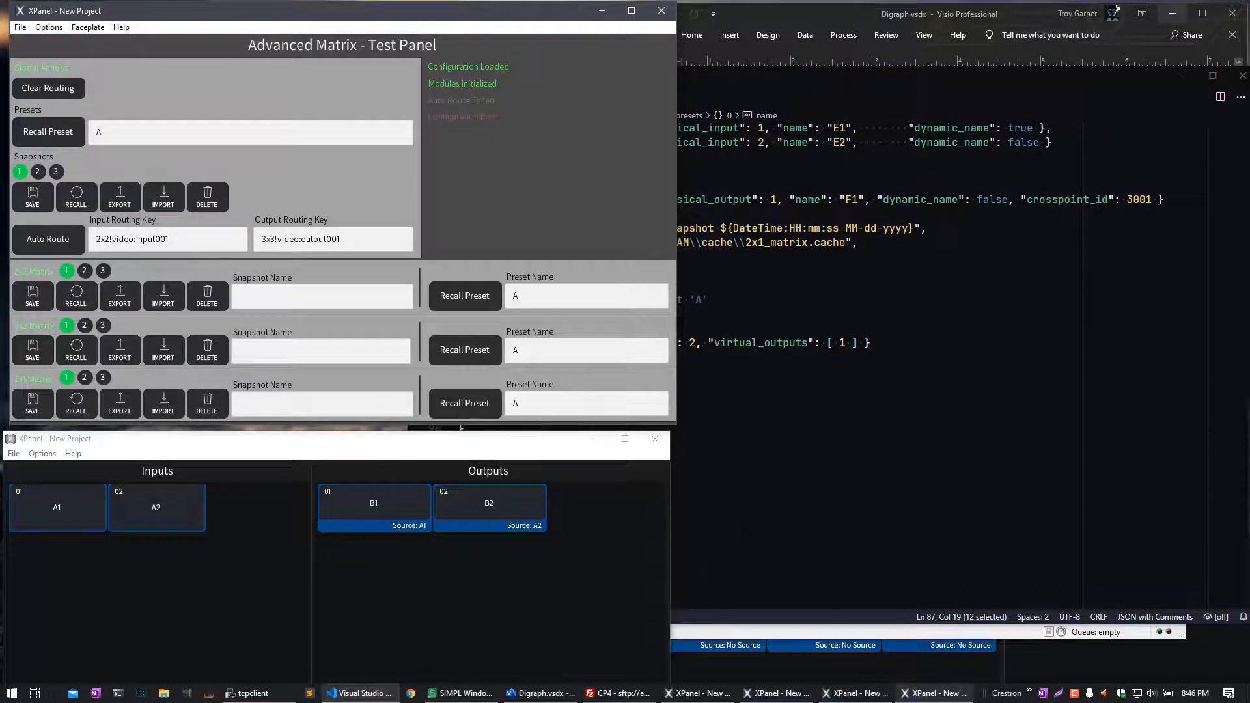
# Step: Minimize Visual Studio Code and FileZilla and bring the 3x3 matrix panel to the front
pyautogui.click(1080, 126)
pyautogui.click(1182, 76)
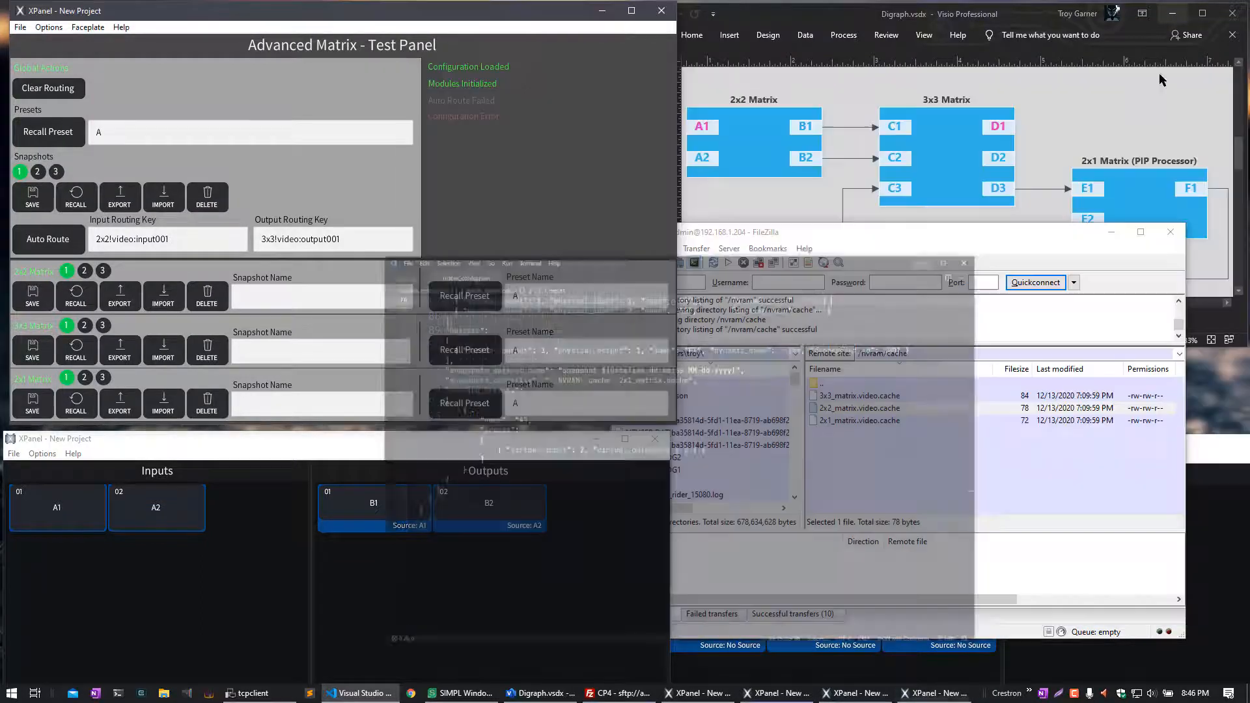
pyautogui.click(1111, 233)
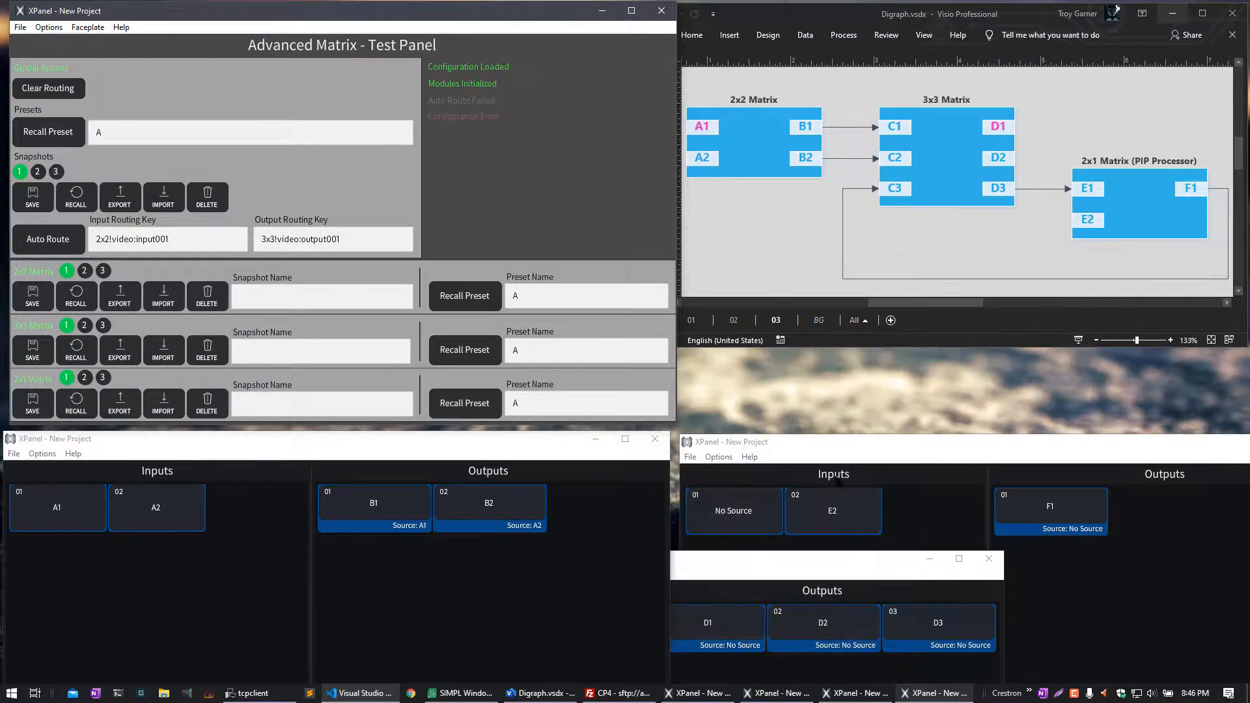
pyautogui.click(804, 560)
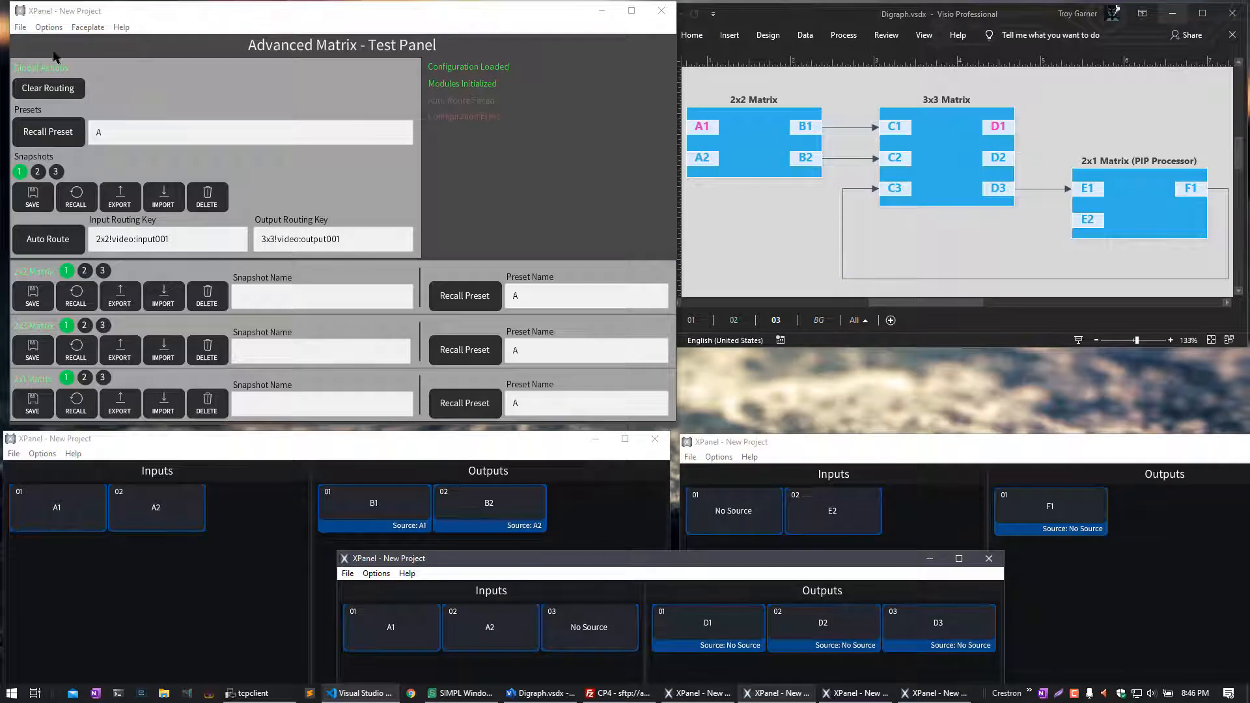
# Step: Clear all routing and recall global preset A, checking the 2x2 matrix's snapshot slots 2 and 1
pyautogui.click(55, 92)
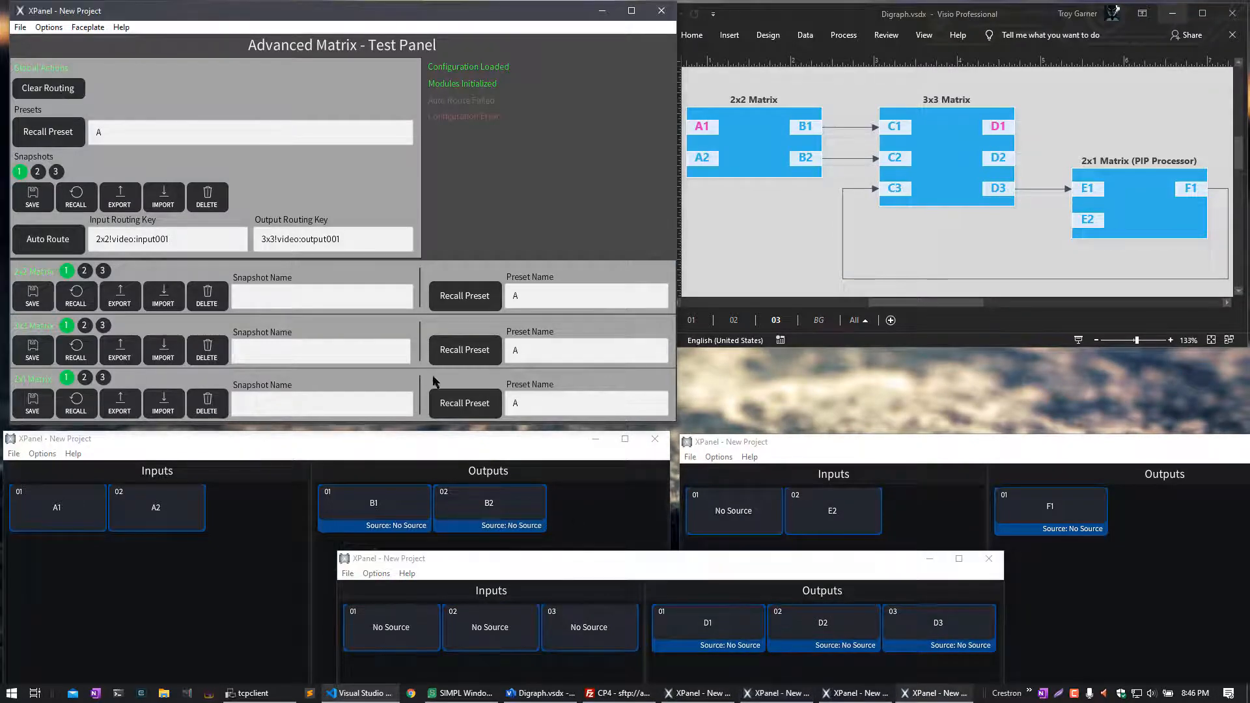
pyautogui.click(45, 138)
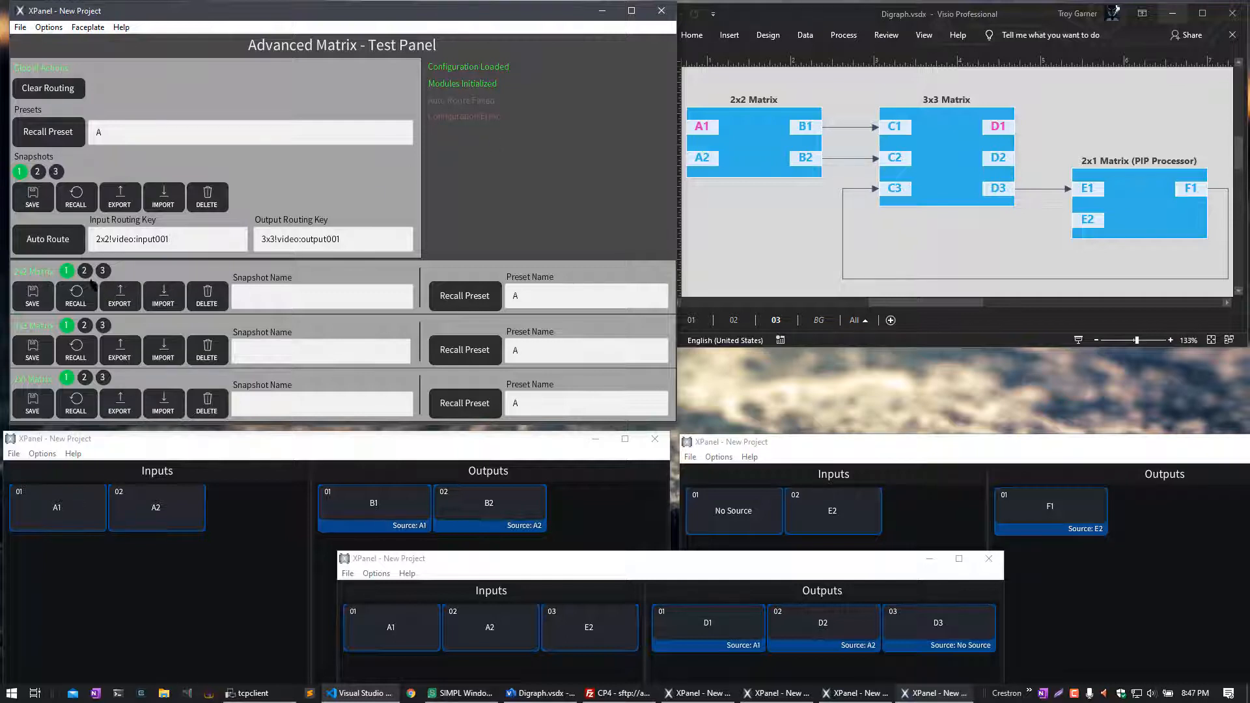
pyautogui.click(85, 272)
pyautogui.click(67, 271)
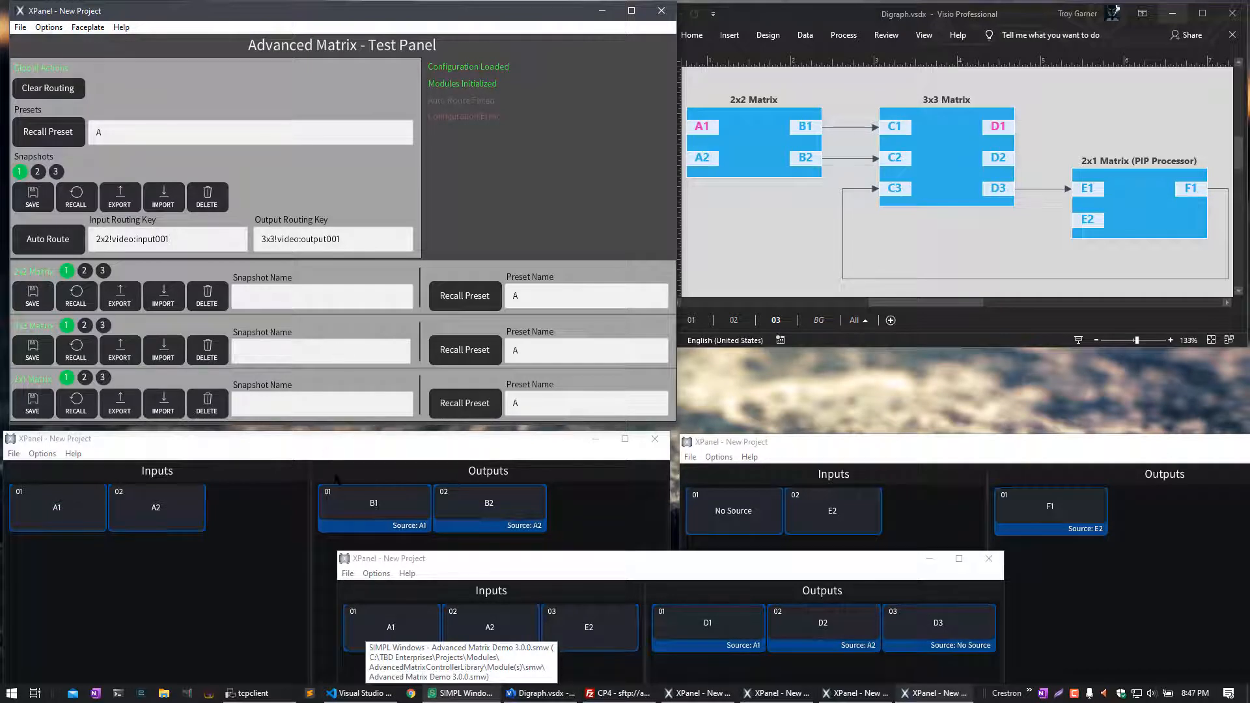
# Step: In Visual Studio Code, highlight the DateTime placeholder in the 2x1 matrix's snapshots_default_name, try entering ASDF and undo it
pyautogui.click(358, 693)
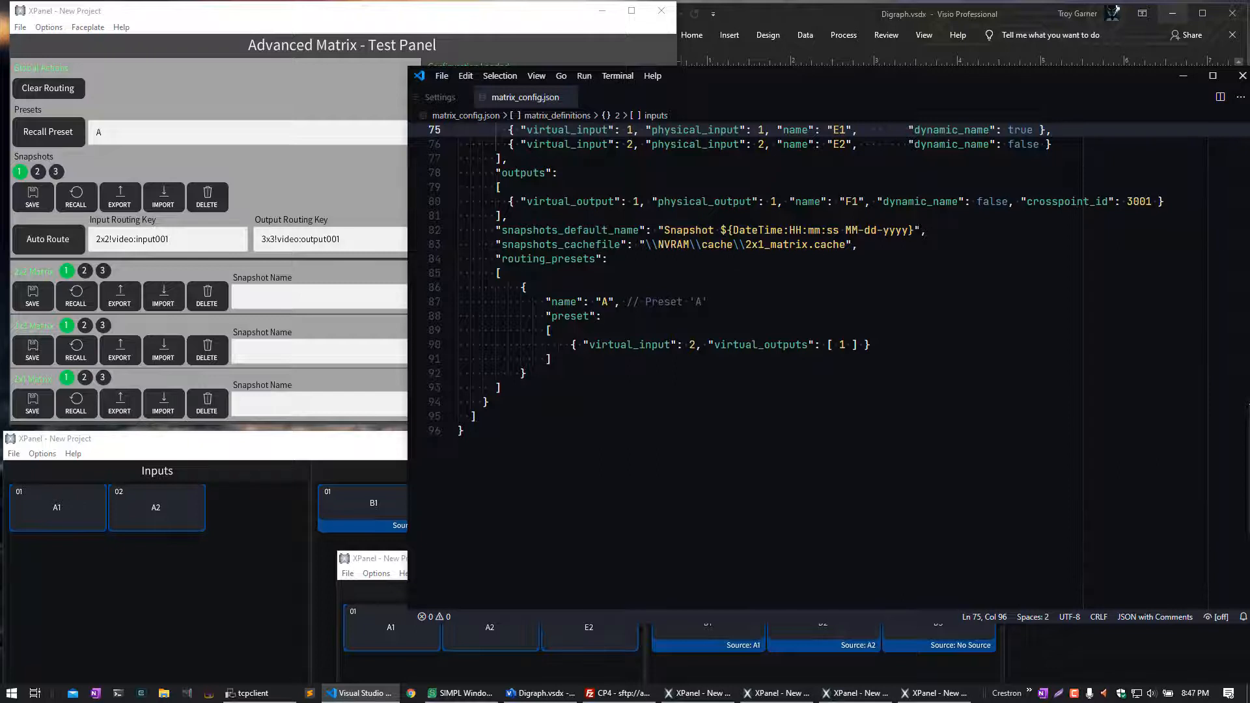
pyautogui.moveTo(921, 230)
pyautogui.mouseDown()
pyautogui.moveTo(658, 230)
pyautogui.moveTo(914, 228)
pyautogui.mouseUp()
pyautogui.click(671, 359)
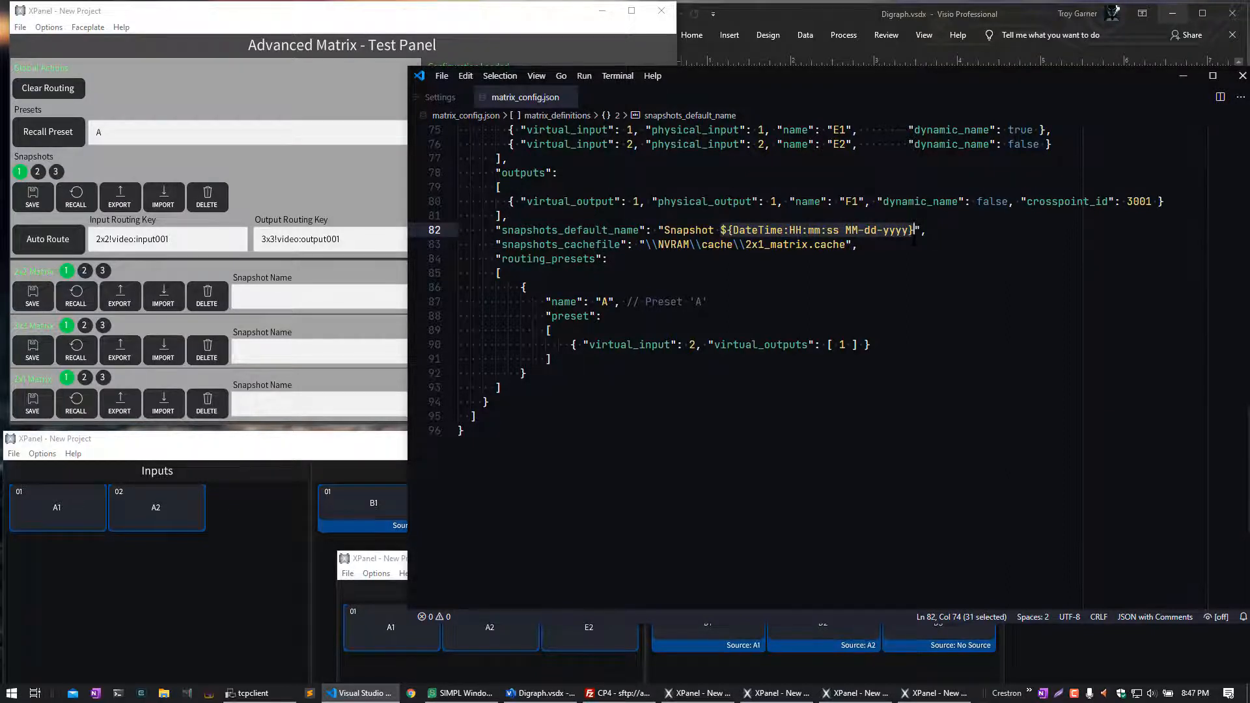
pyautogui.write('ASDF')
pyautogui.hotkey('ctrl', 'z')
pyautogui.click(796, 288)
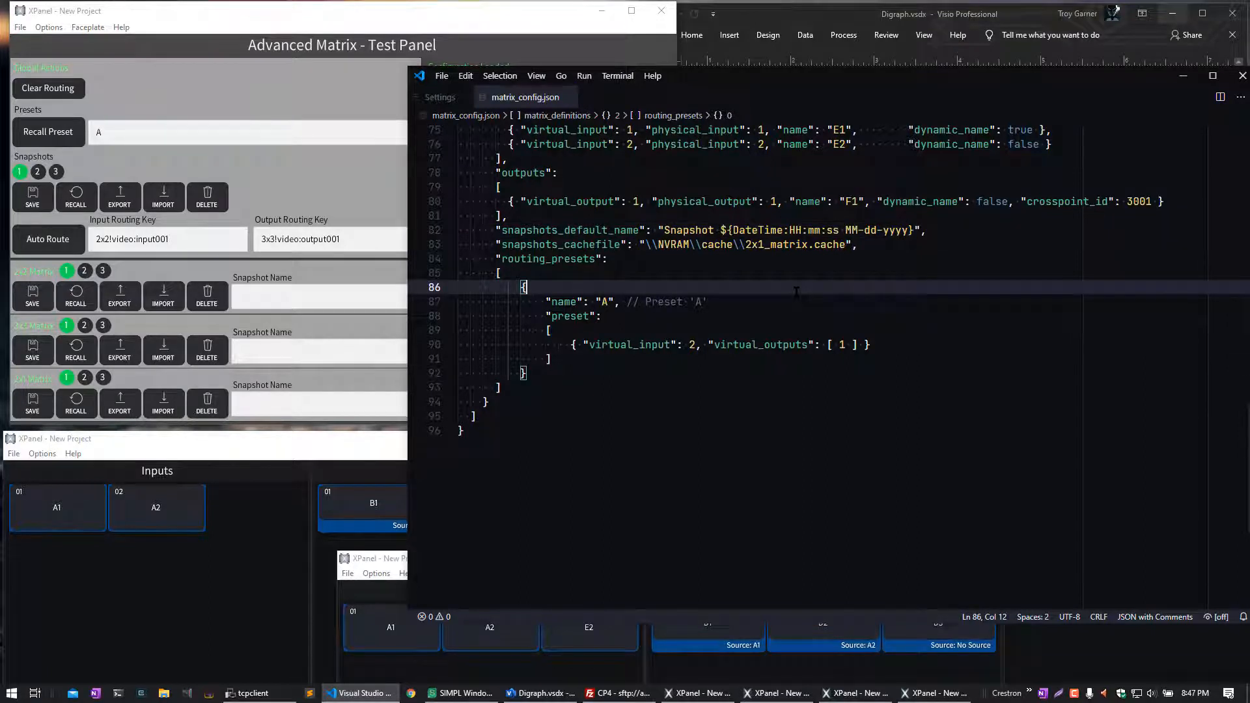
# Step: Back in the test panel, auto-route 2x2!video:input001 to 3x3!video:output001 and save the 2x2 matrix's snapshot 1, with Visio minimized
pyautogui.click(324, 20)
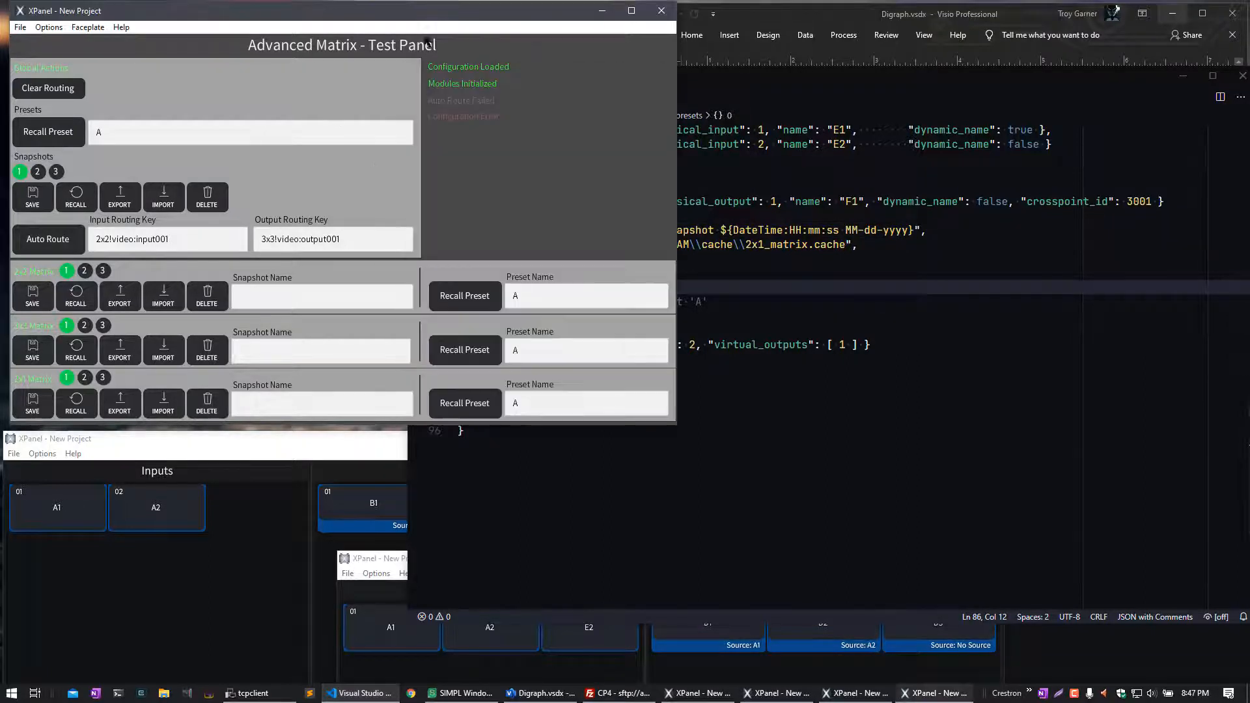
pyautogui.click(1172, 13)
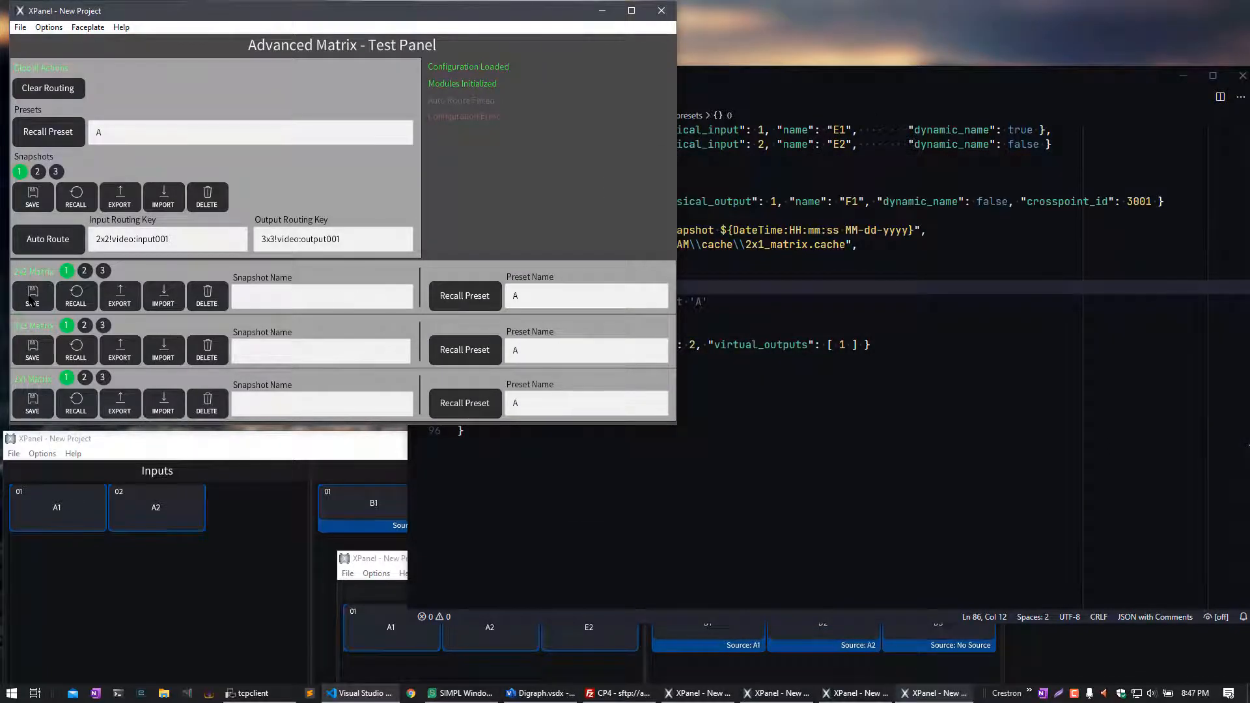
pyautogui.click(42, 240)
pyautogui.click(32, 296)
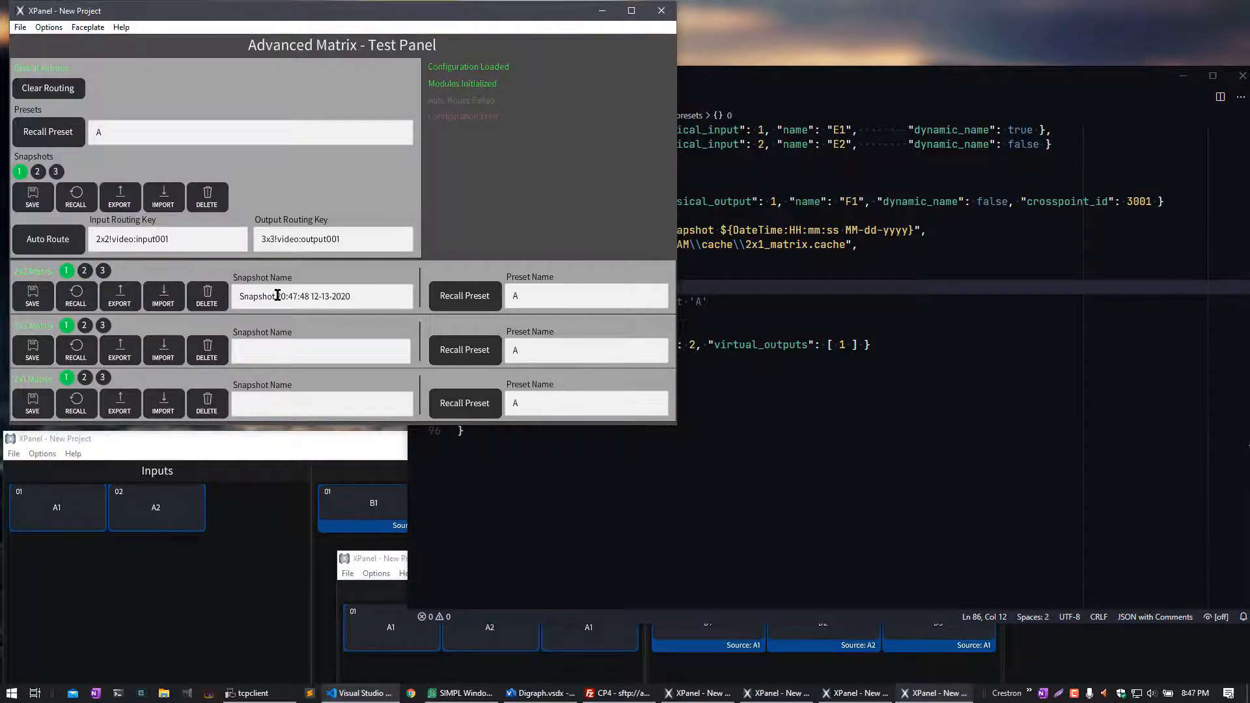
# Step: Rename the 2x2 matrix's snapshot 1 to Presentation and check the name by switching to slot 2 and back
pyautogui.moveTo(348, 296); pyautogui.dragTo(116, 315)
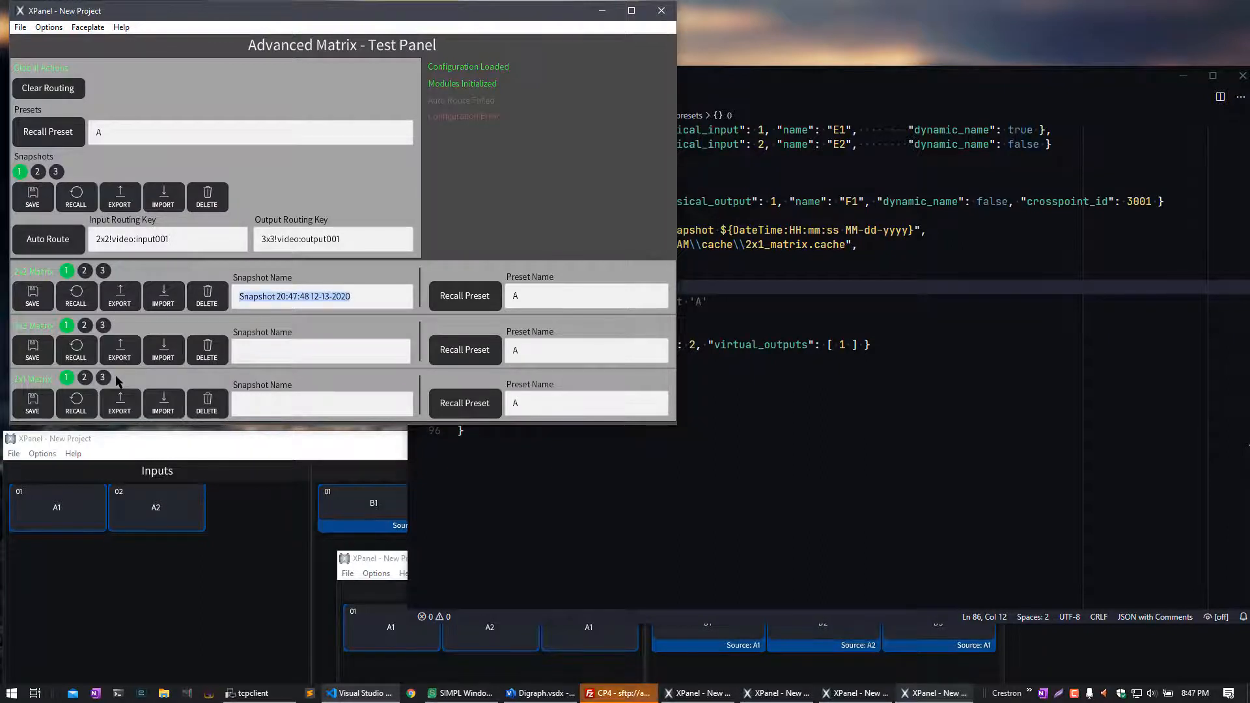
pyautogui.write('Presentation')
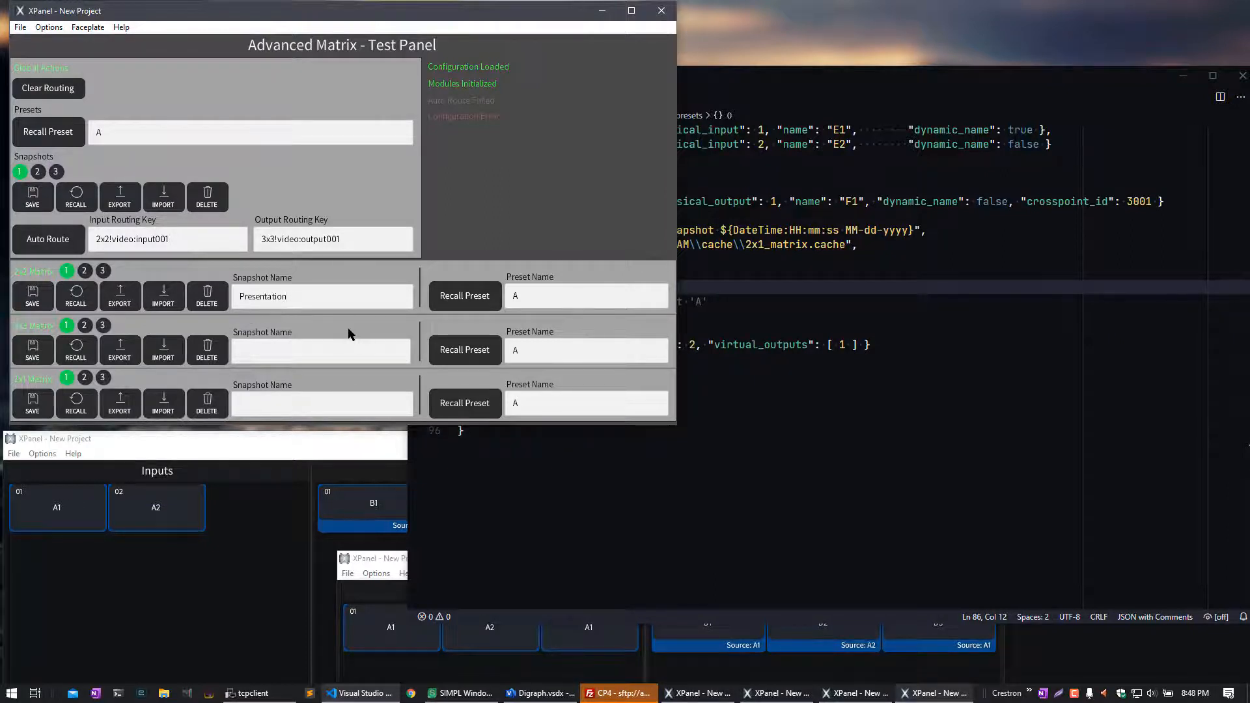
pyautogui.click(85, 271)
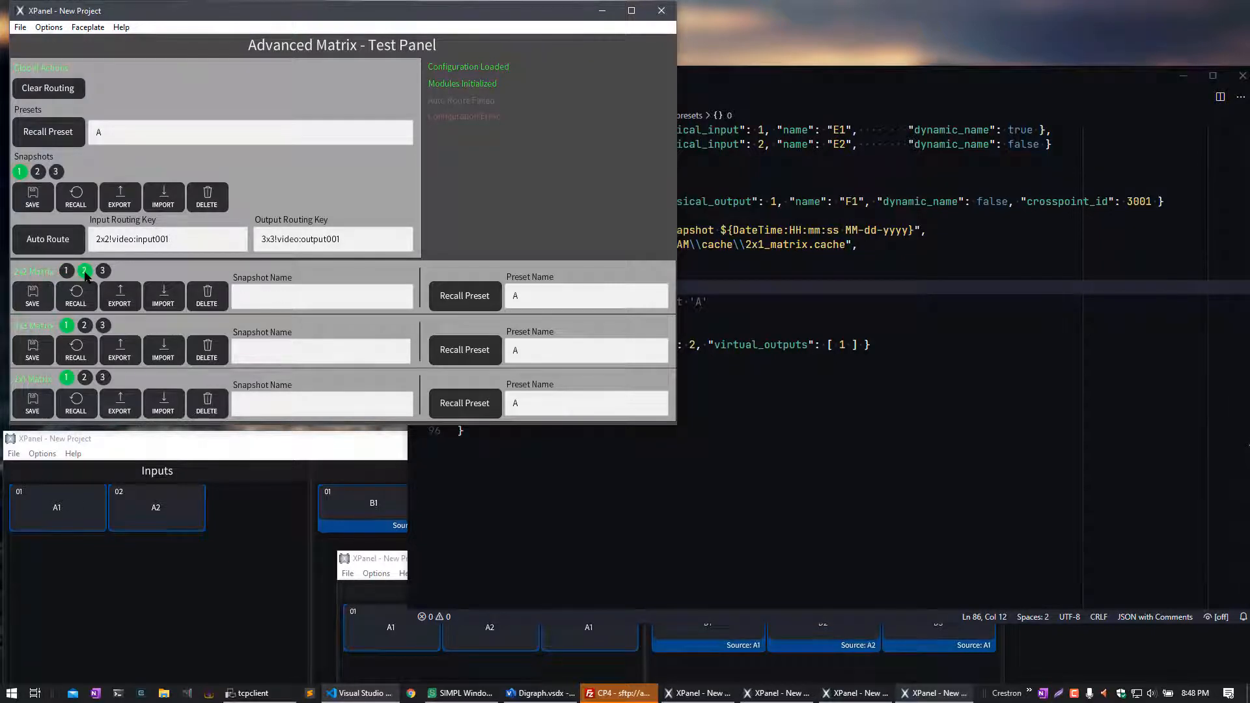
pyautogui.click(67, 272)
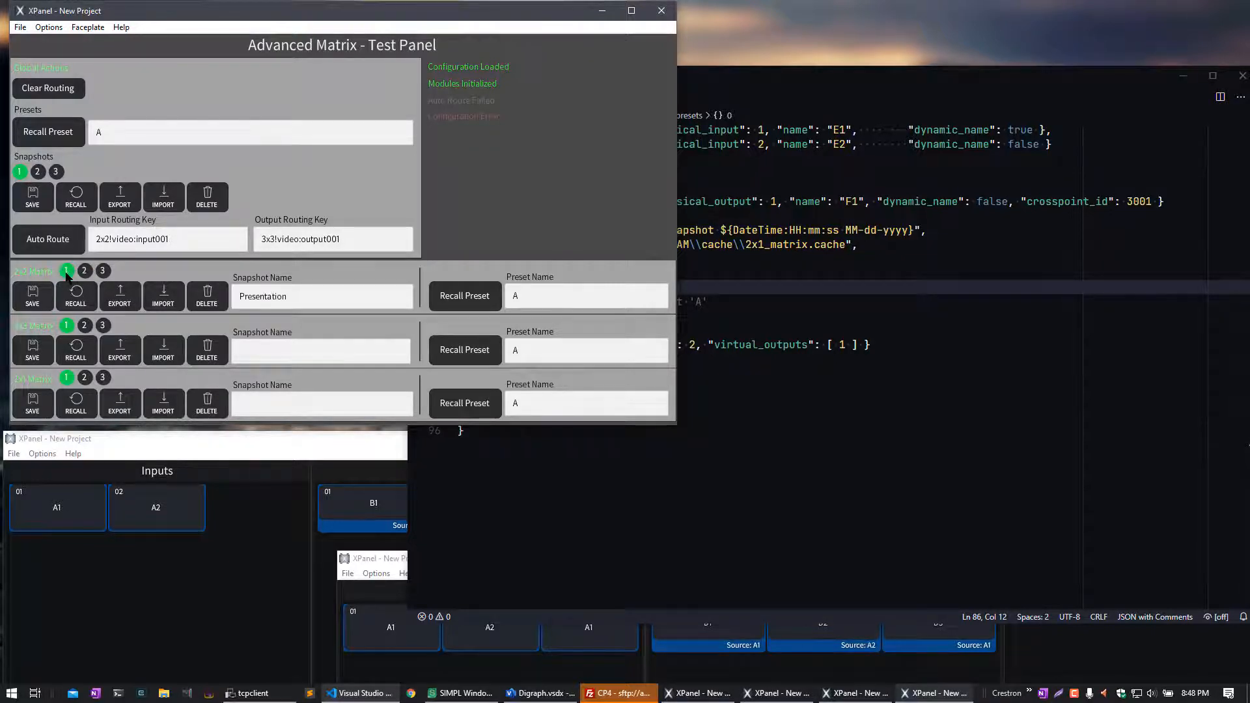
pyautogui.moveTo(298, 300); pyautogui.dragTo(199, 312)
pyautogui.click(300, 296)
# Step: Highlight the 2x1 matrix's snapshots_default_name value in Visual Studio Code for reference and minimize the editor
pyautogui.click(840, 386)
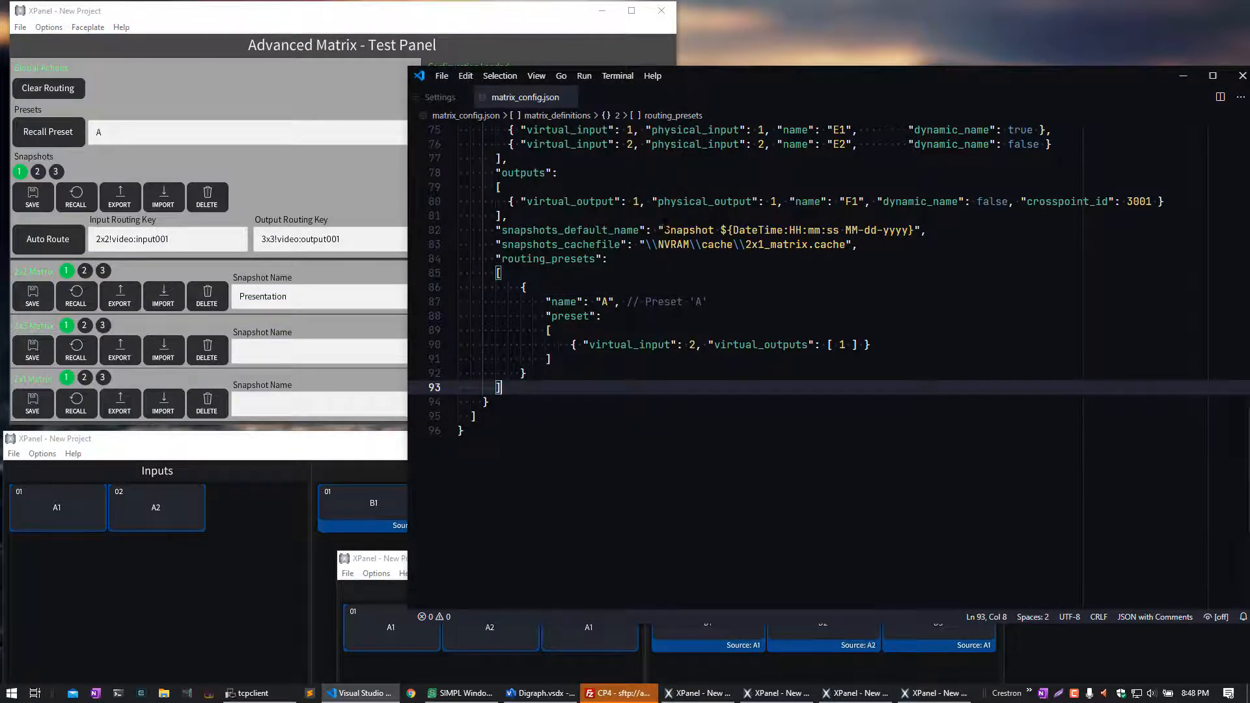
pyautogui.moveTo(666, 230); pyautogui.dragTo(914, 230)
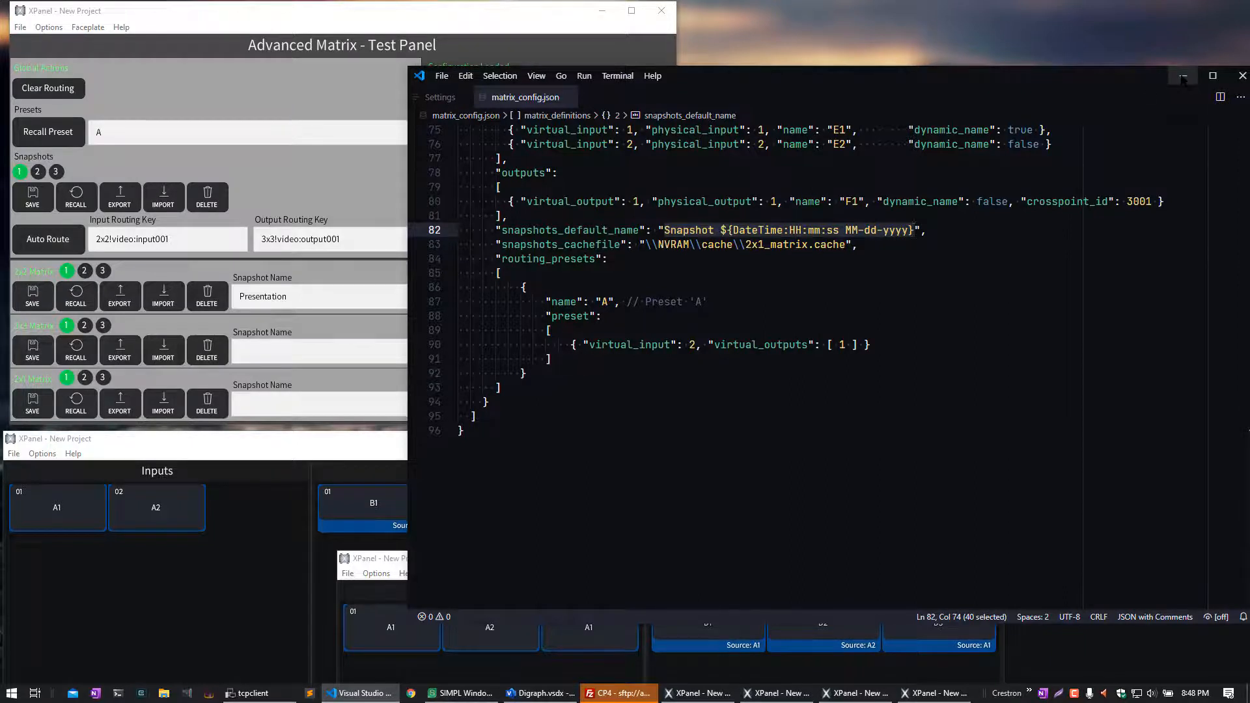
pyautogui.click(1183, 77)
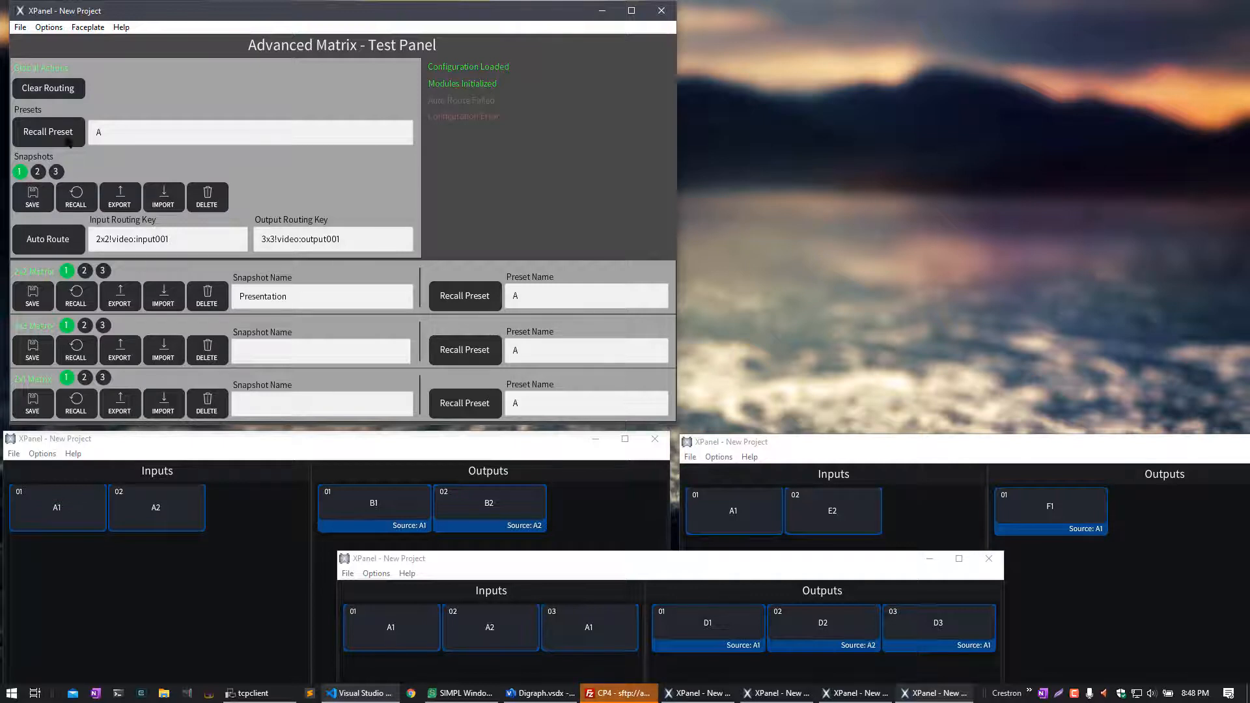
# Step: Clear all routing, check the 2x2 matrix's snapshot slots 2 and 1, and select the snapshot name Presentation
pyautogui.click(59, 92)
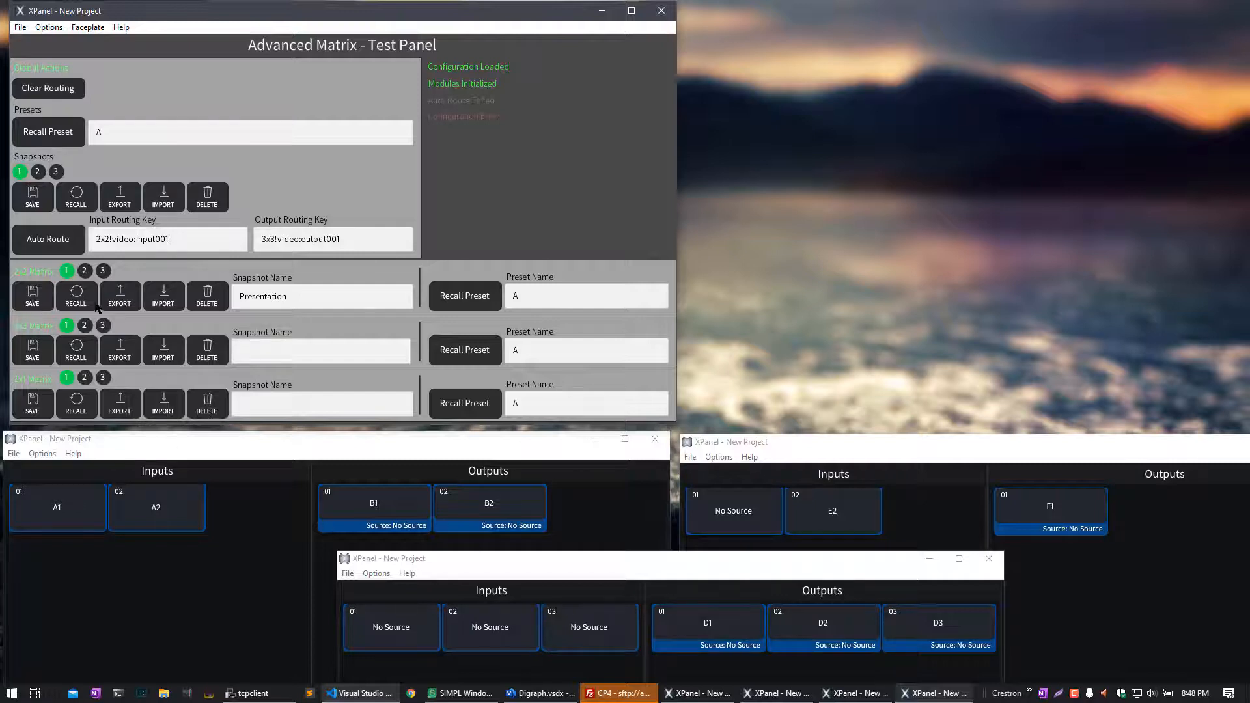
pyautogui.click(86, 271)
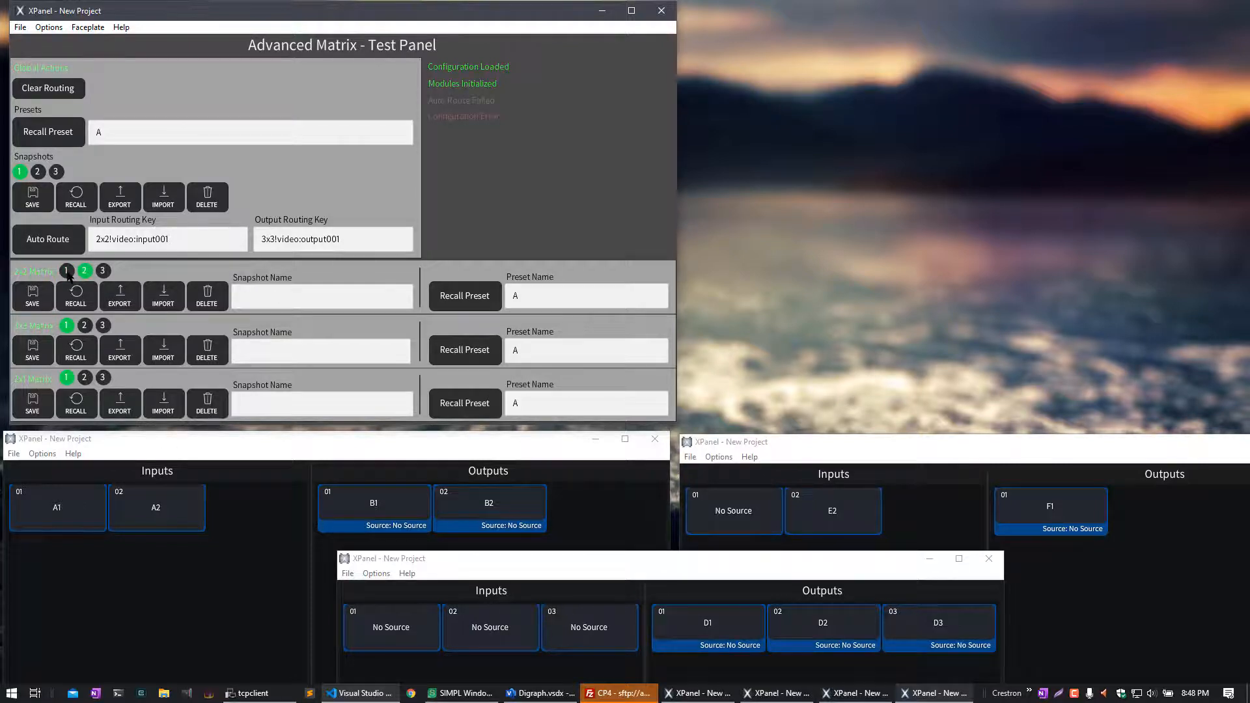
pyautogui.click(67, 271)
pyautogui.click(291, 299)
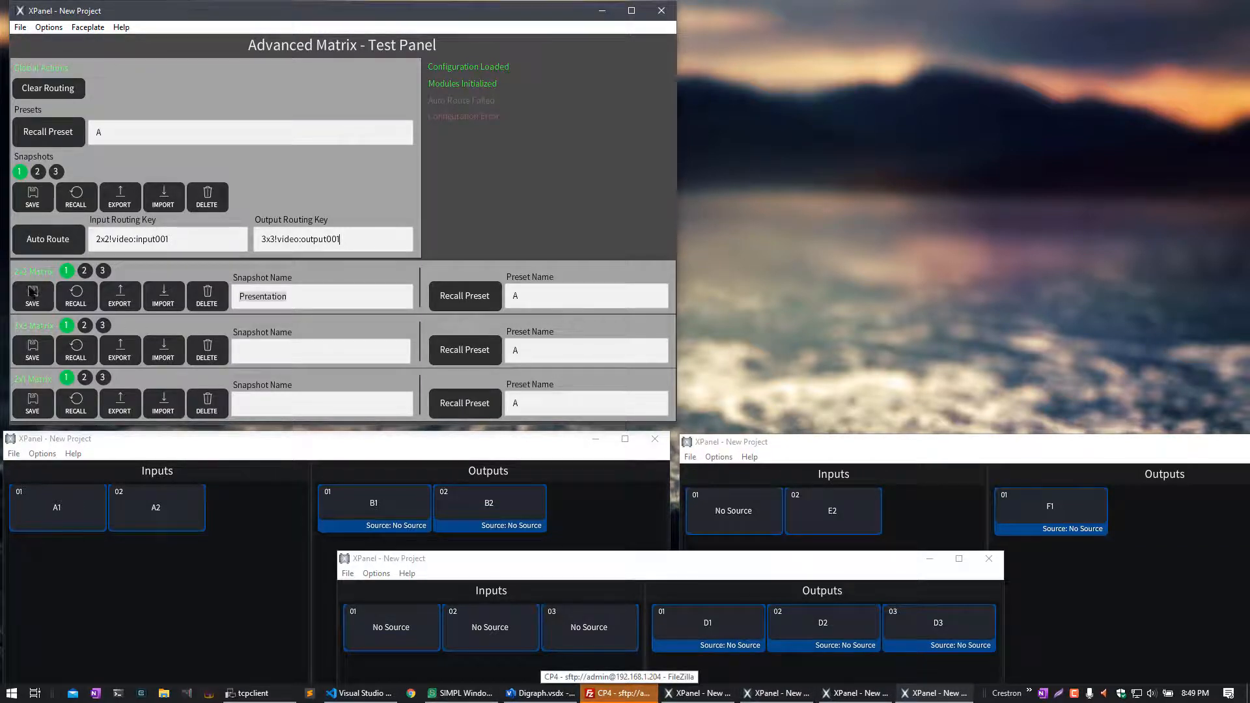
# Step: Auto-route 2x2!video:input001 to 3x3!video:output001 and recall the 2x2 matrix's snapshot Presentation, performing both actions twice
pyautogui.click(52, 242)
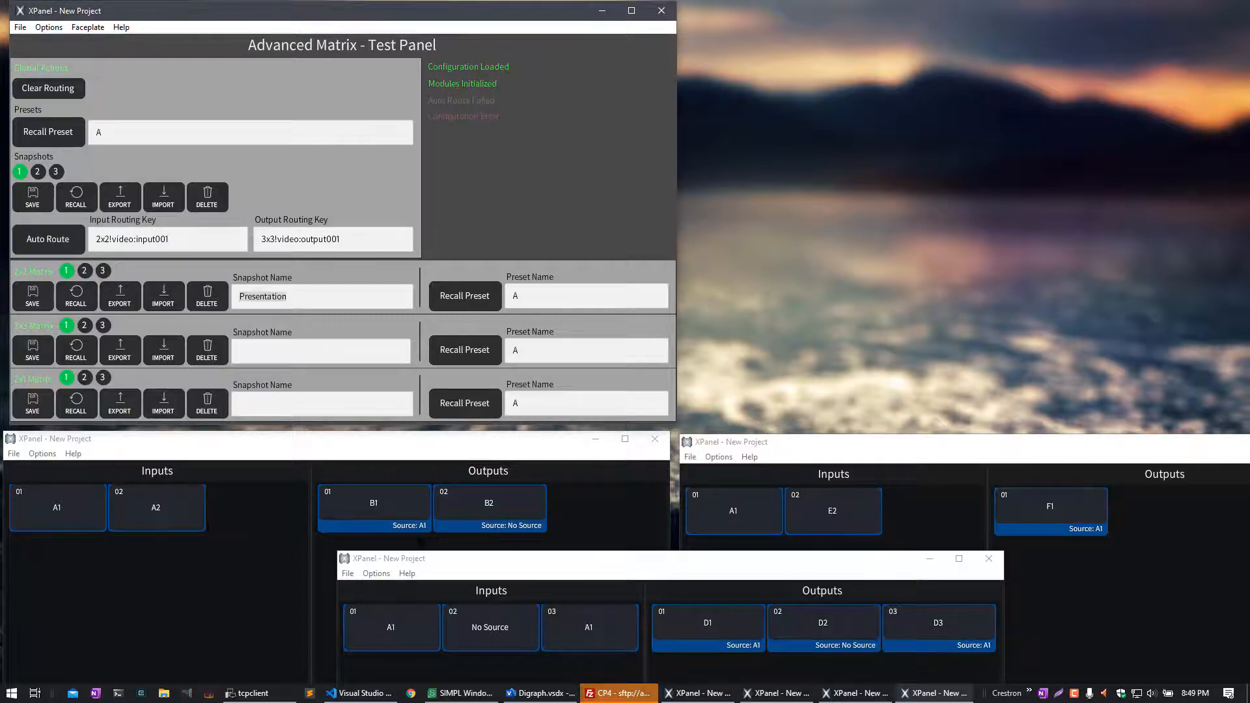
pyautogui.click(78, 297)
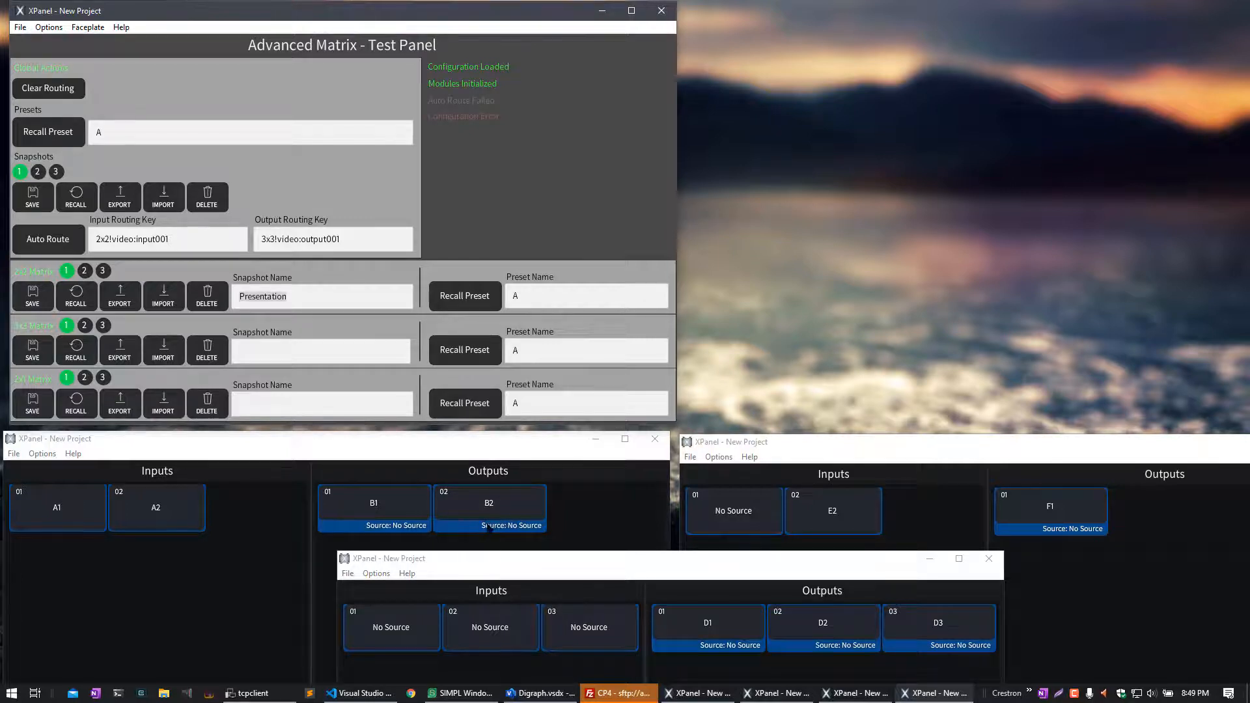
pyautogui.click(37, 240)
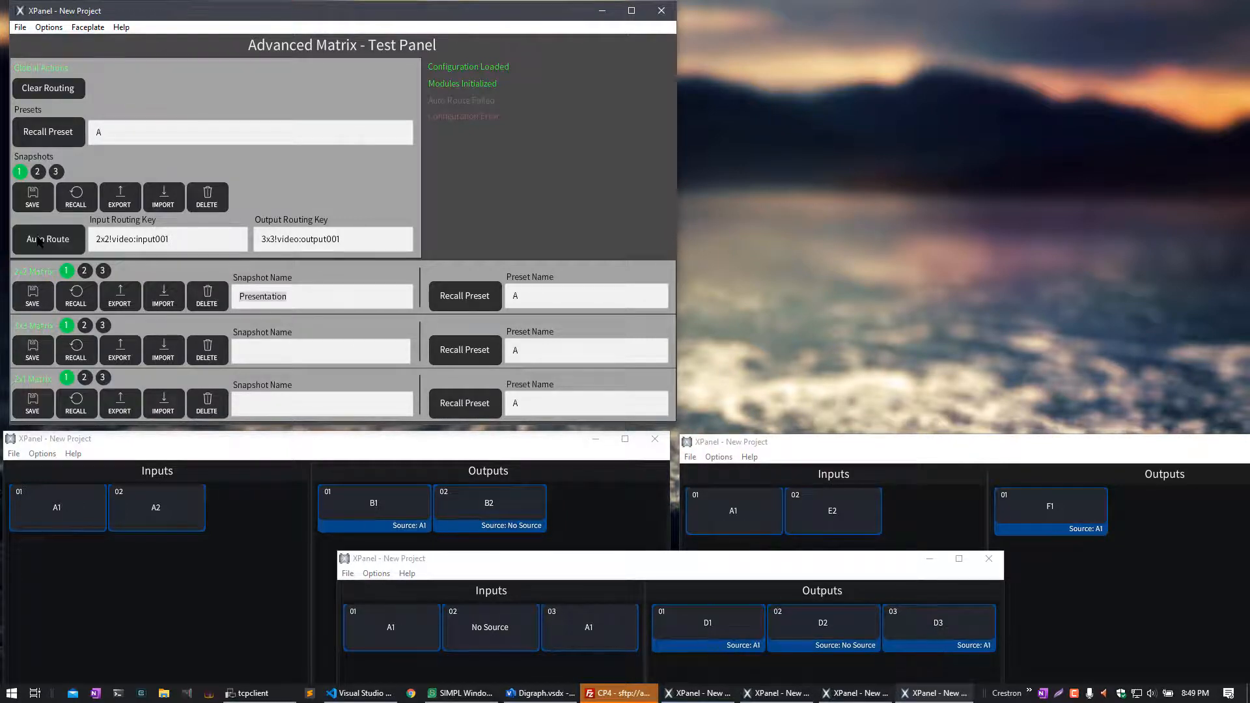
pyautogui.click(76, 301)
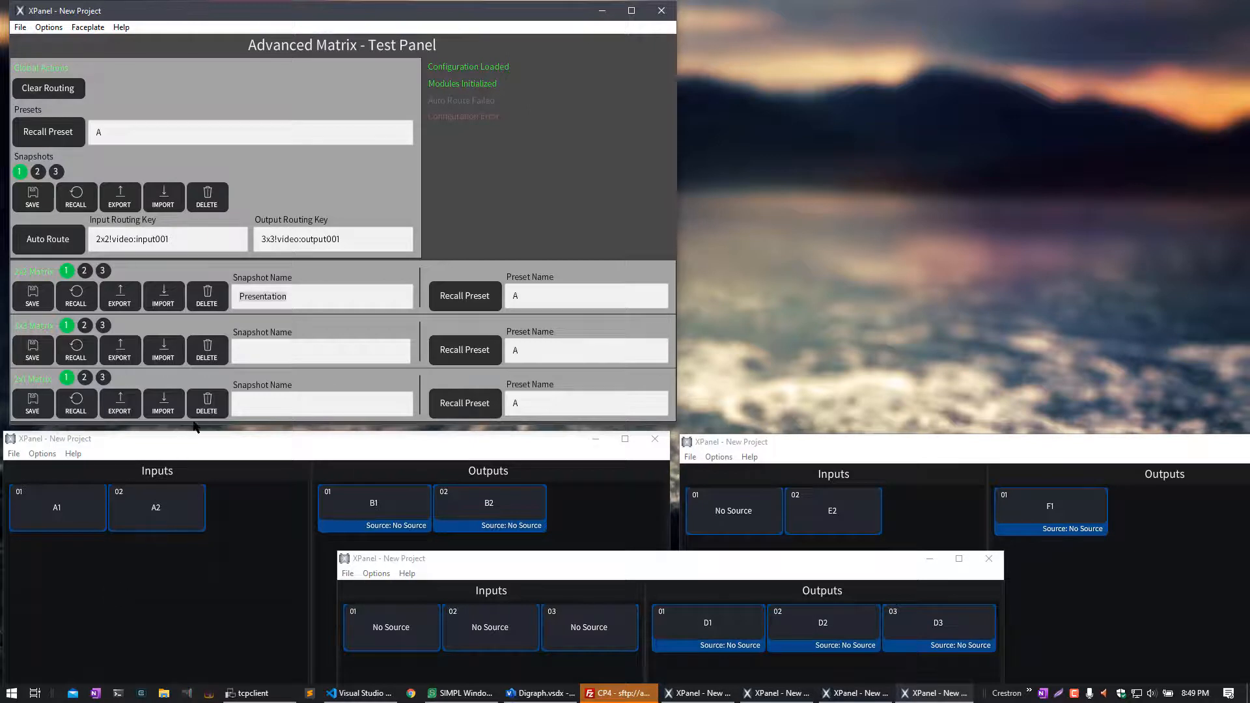
# Step: Bring the three matrix panels forward in turn, repeat the auto-route and save the 2x1 matrix's snapshot 1
pyautogui.click(573, 444)
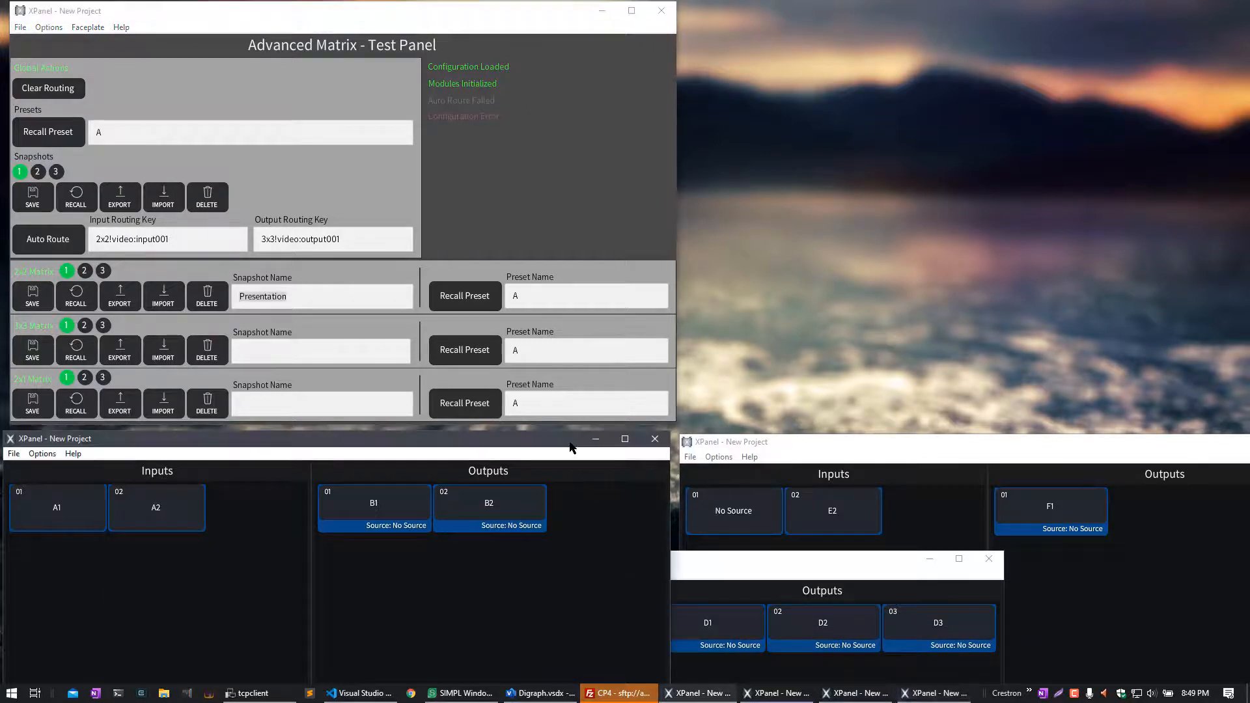
pyautogui.click(726, 559)
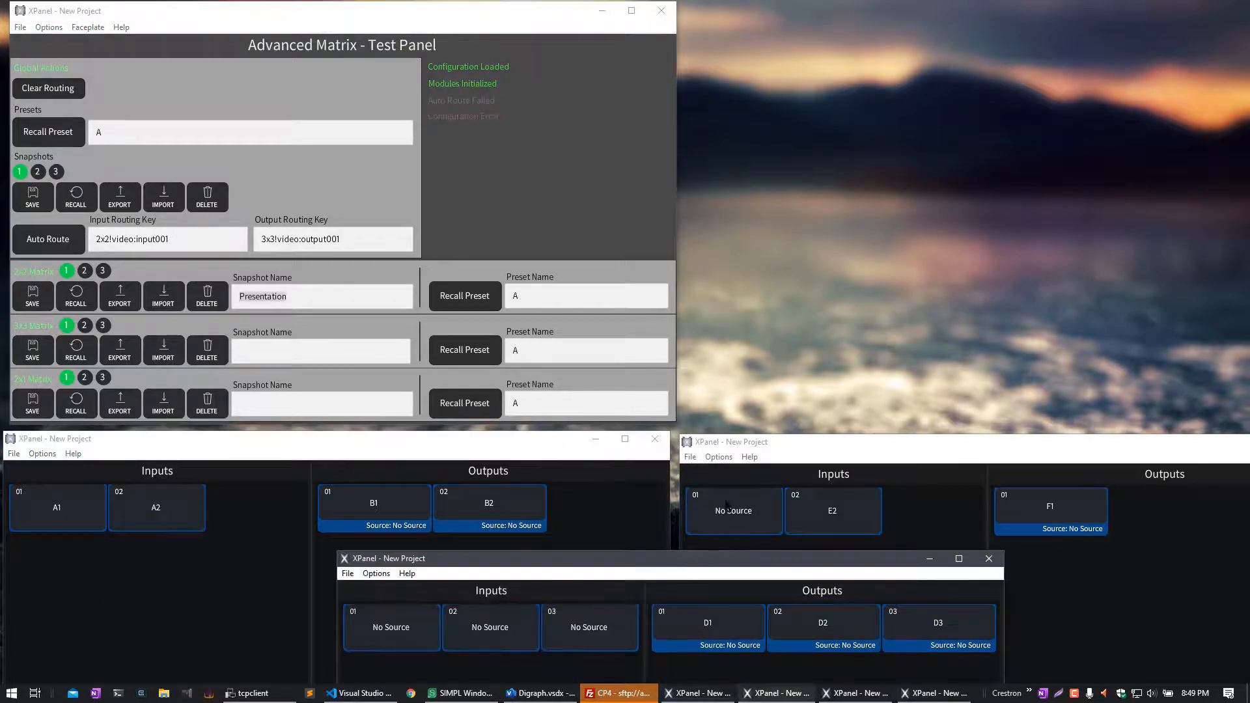
pyautogui.click(727, 447)
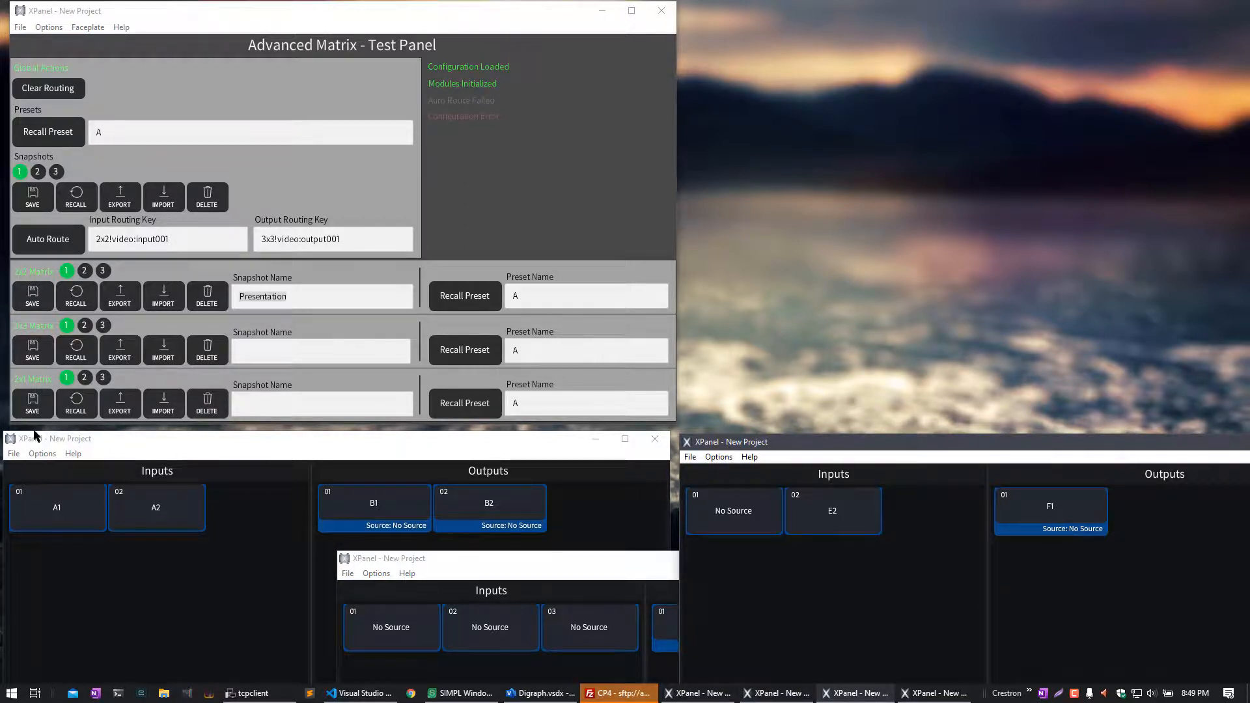
pyautogui.click(46, 244)
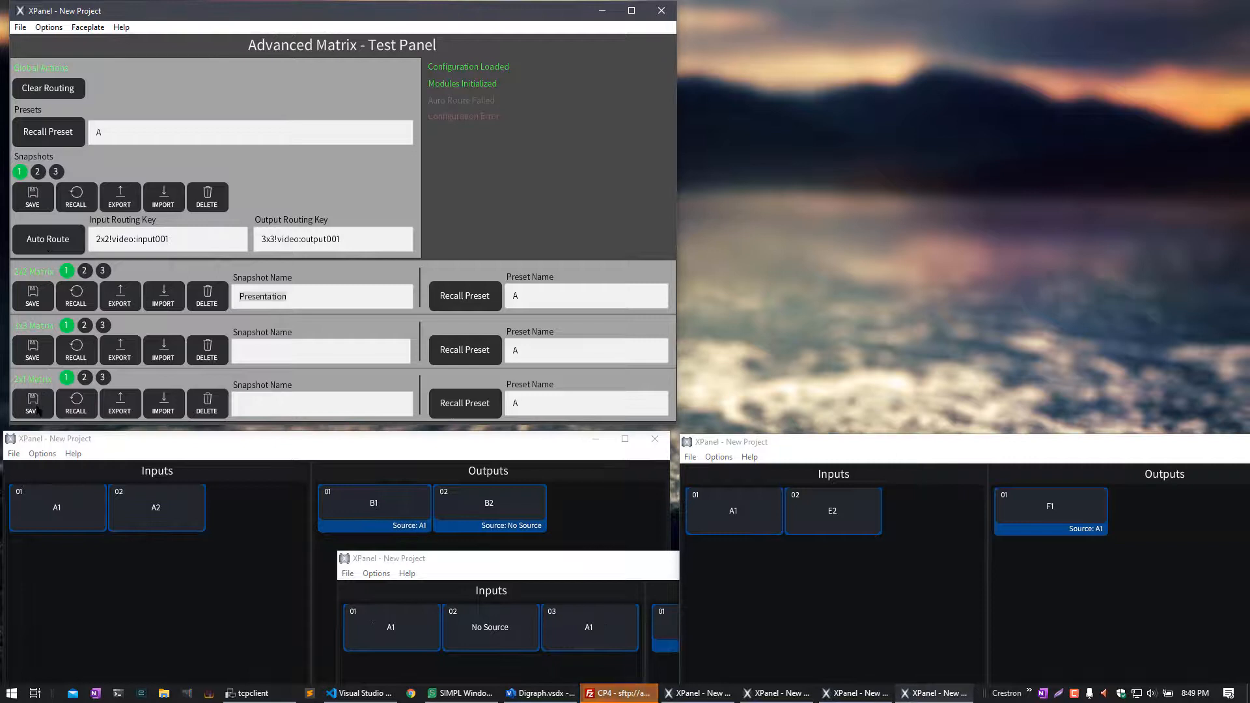
pyautogui.click(37, 409)
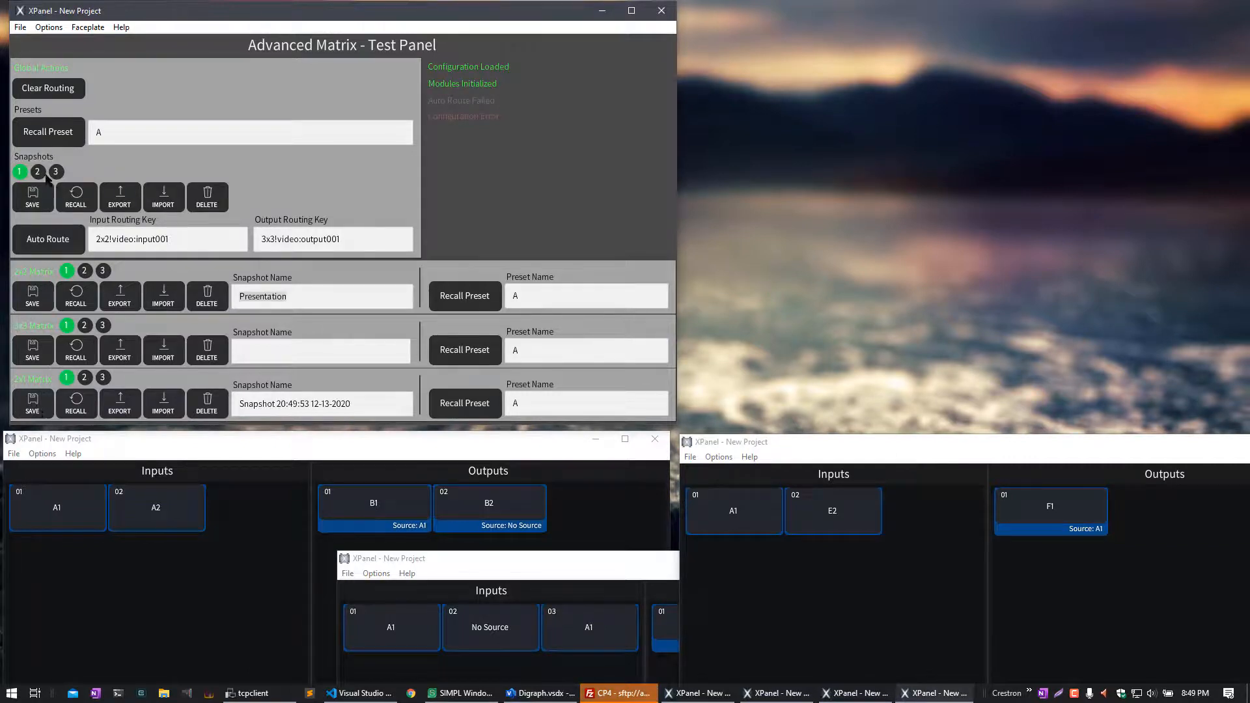
# Step: Clear all routing and recall the 2x1 matrix's snapshot 1, clear again, and delete snapshot 1 globally for all matrices
pyautogui.click(48, 89)
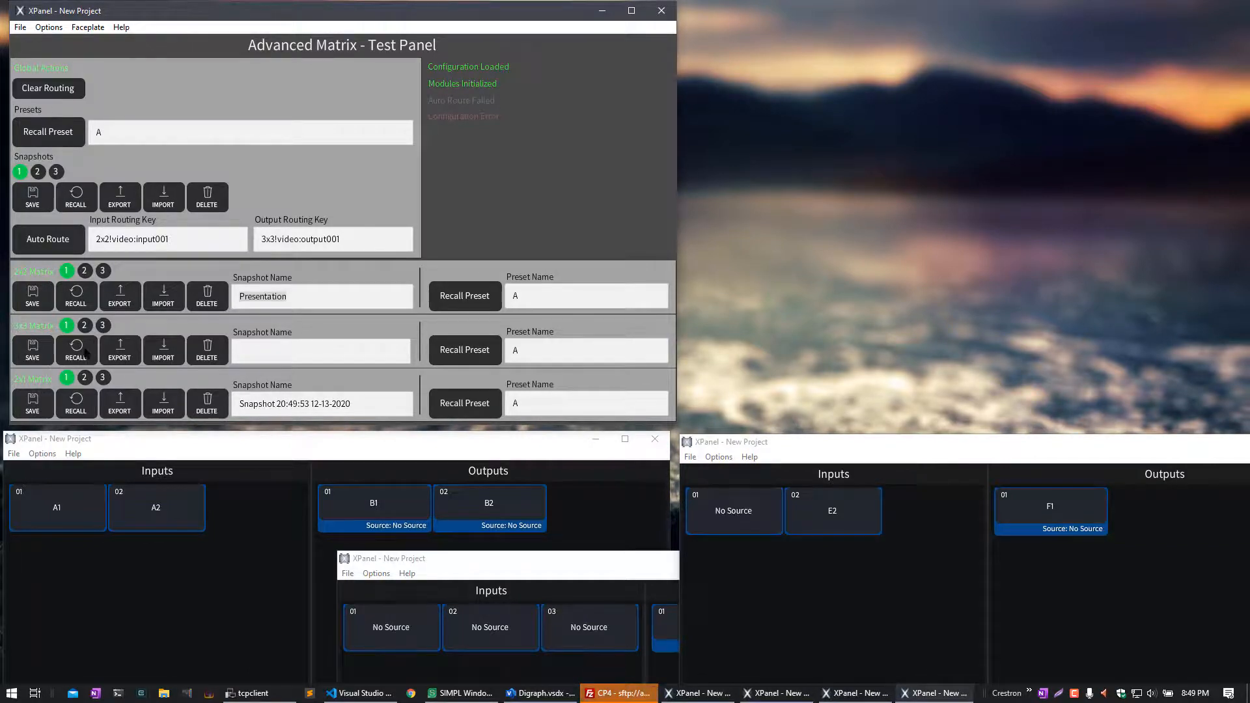
pyautogui.click(78, 403)
pyautogui.click(41, 95)
pyautogui.click(207, 195)
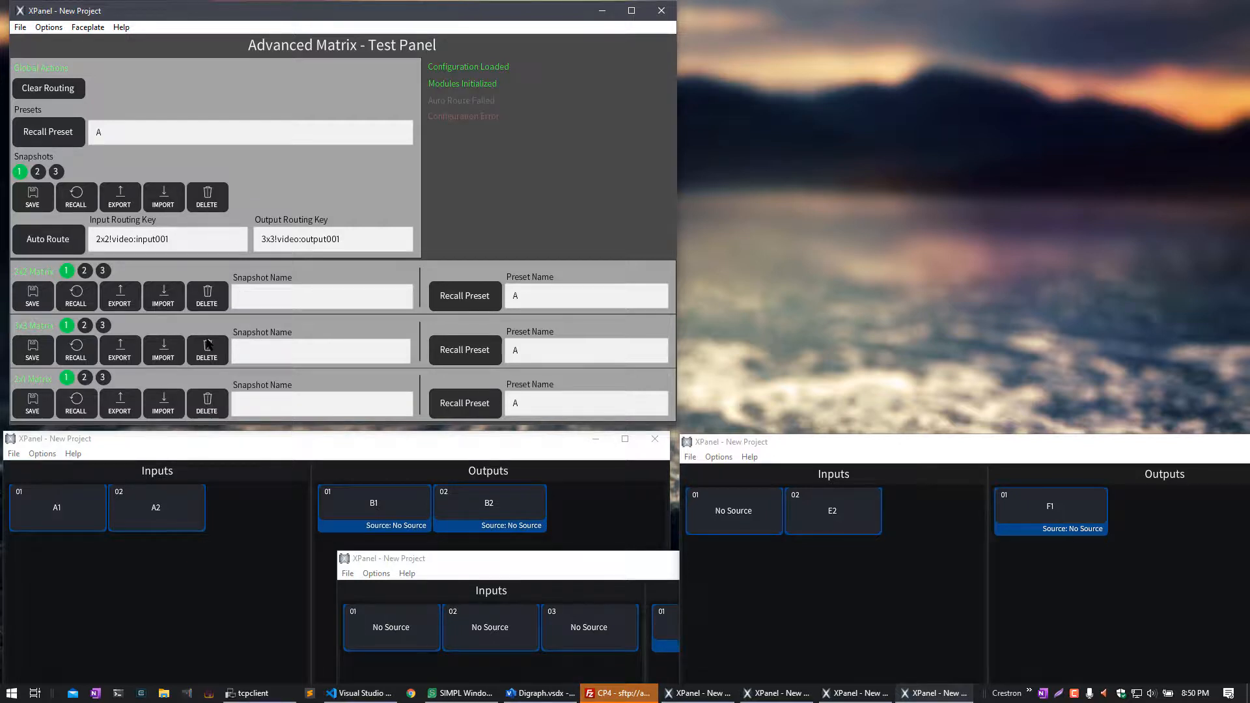
# Step: Switch to SIMPL Windows, enlarge the S-3.2 matrix device 02 (3x3) detail window and examine its snapshot signals
pyautogui.click(461, 693)
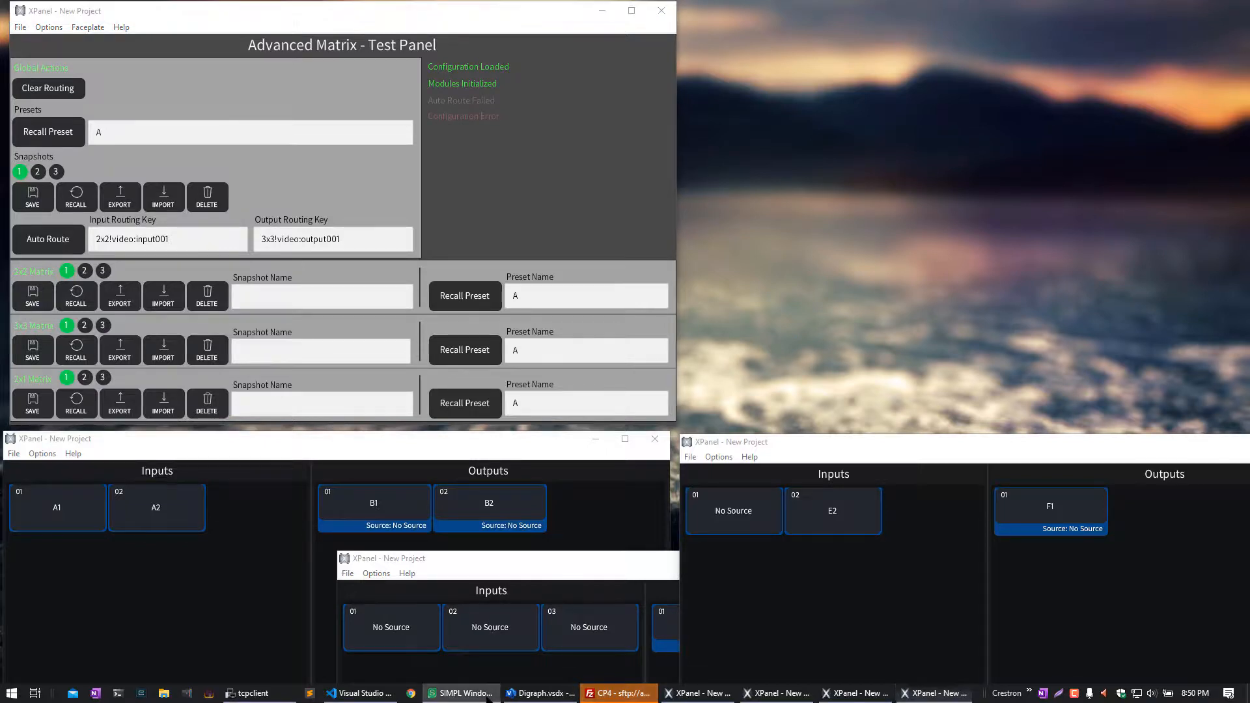
pyautogui.moveTo(618, 299); pyautogui.dragTo(615, 341)
pyautogui.scroll(2, 752, 483)
pyautogui.scroll(10, 752, 483)
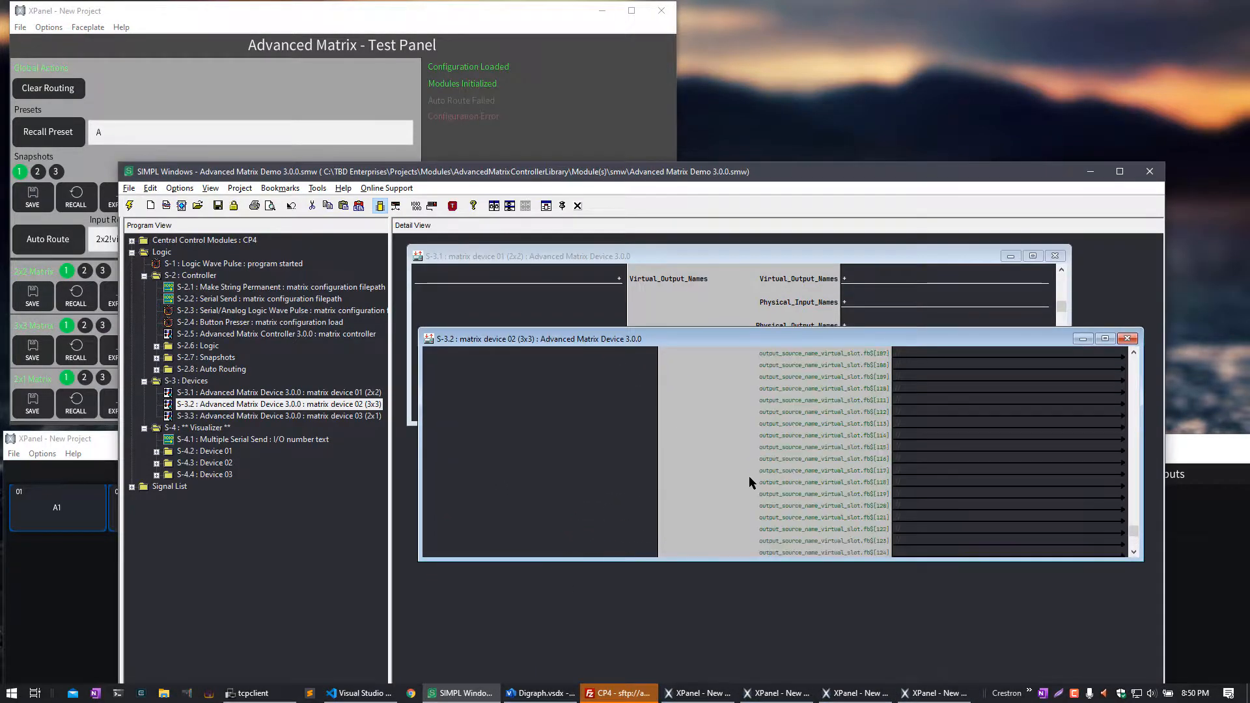
pyautogui.scroll(10, 746, 480)
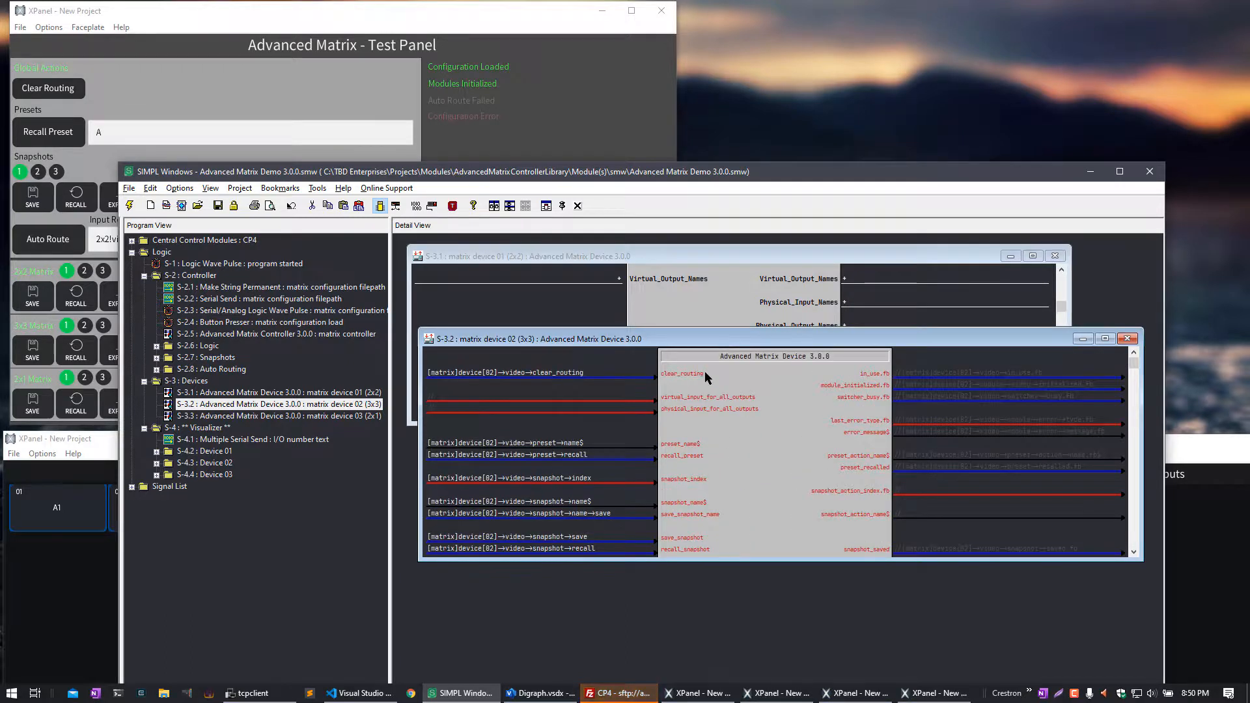
pyautogui.moveTo(707, 337); pyautogui.dragTo(697, 345)
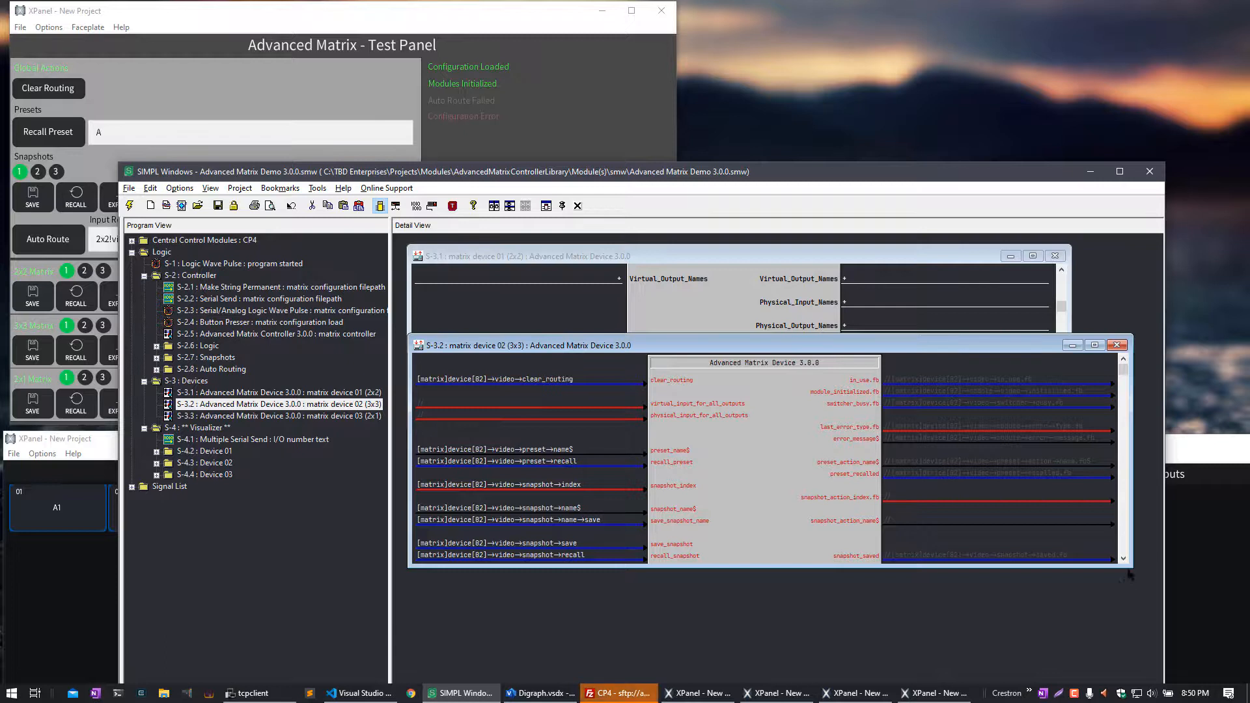
pyautogui.moveTo(1125, 568); pyautogui.dragTo(1087, 630)
pyautogui.scroll(-5, 720, 502)
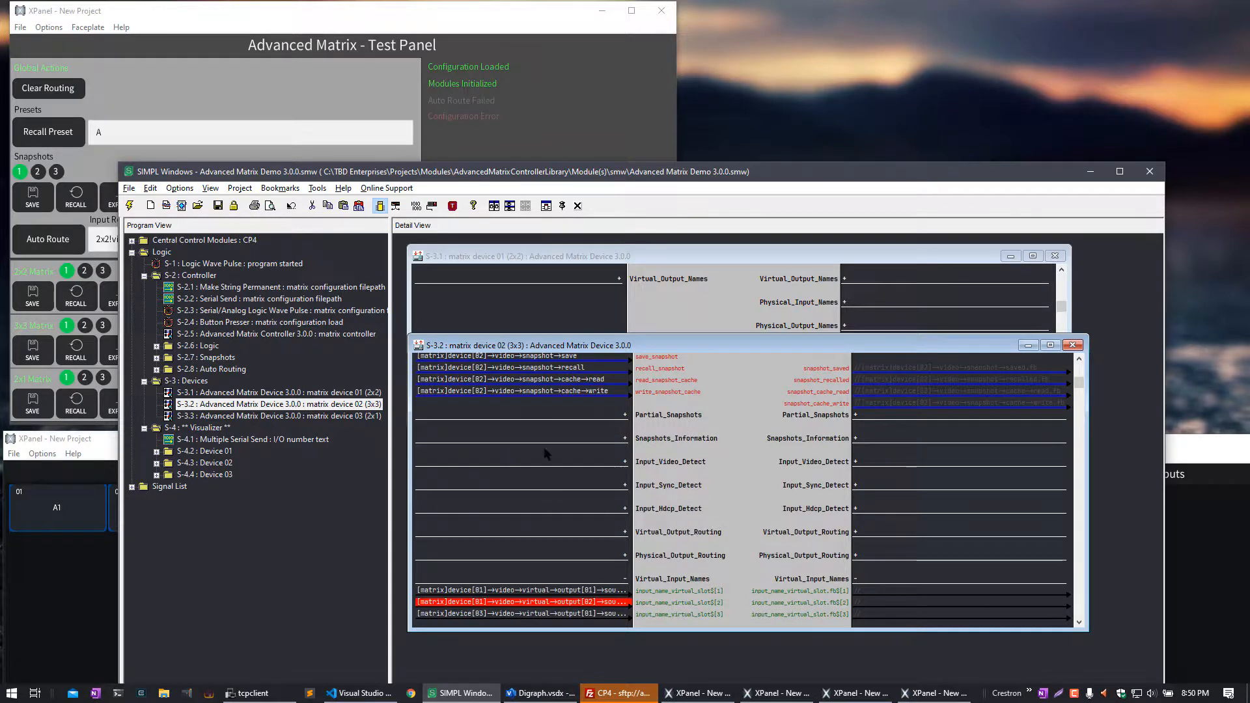
# Step: Rearrange SIMPL Windows and the 3x3 device's detail window to compare the test panel with the read and write snapshot cache signals
pyautogui.moveTo(463, 172); pyautogui.dragTo(588, 370)
pyautogui.click(463, 107)
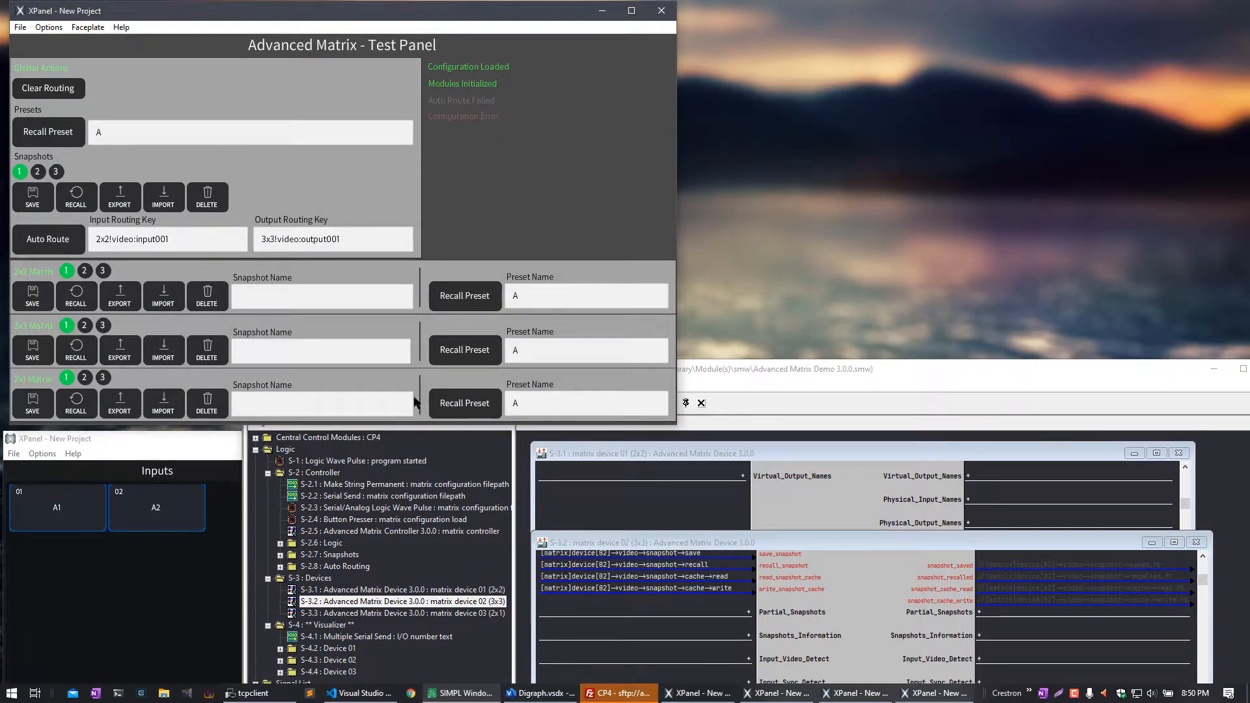
pyautogui.moveTo(771, 370); pyautogui.dragTo(753, 276)
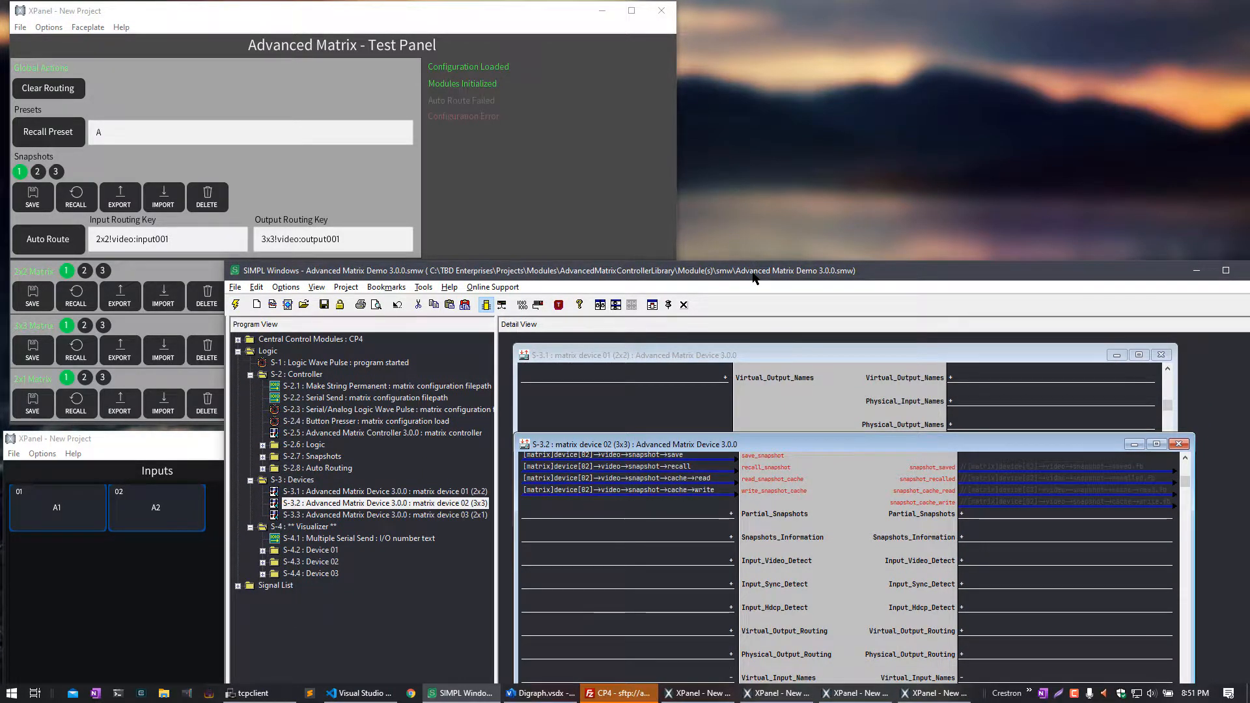
pyautogui.moveTo(774, 272); pyautogui.dragTo(730, 113)
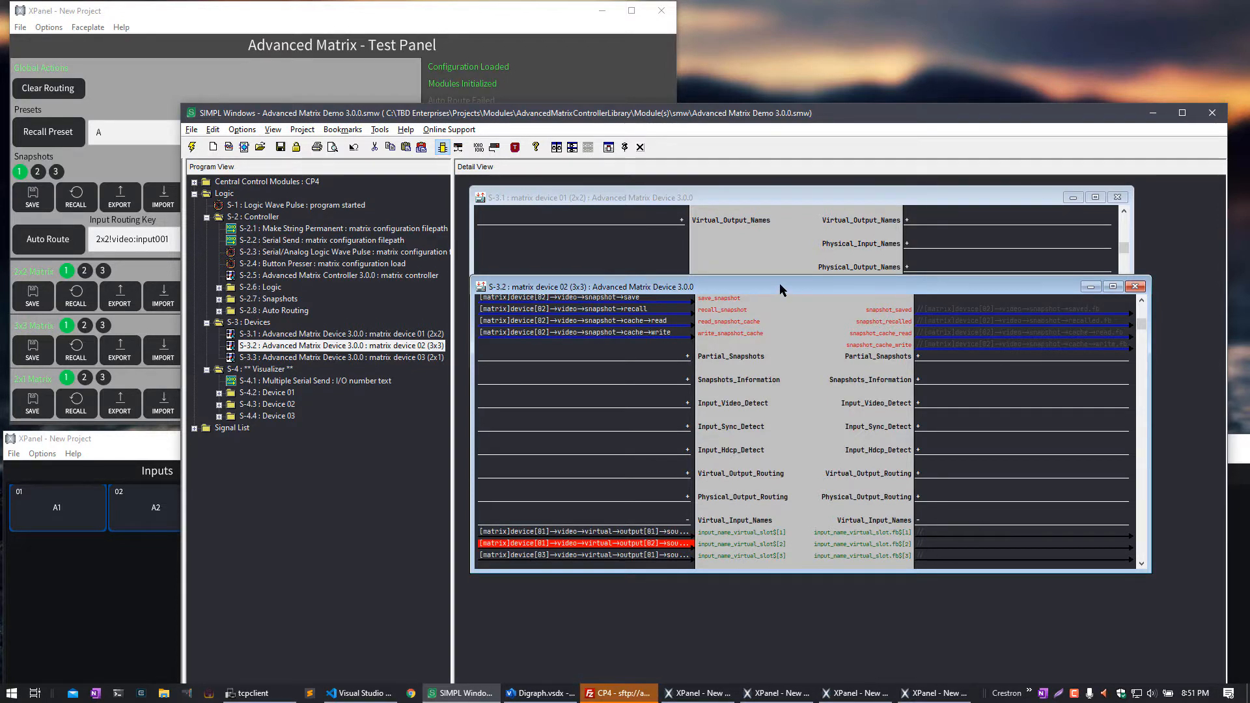
pyautogui.moveTo(779, 283); pyautogui.dragTo(769, 221)
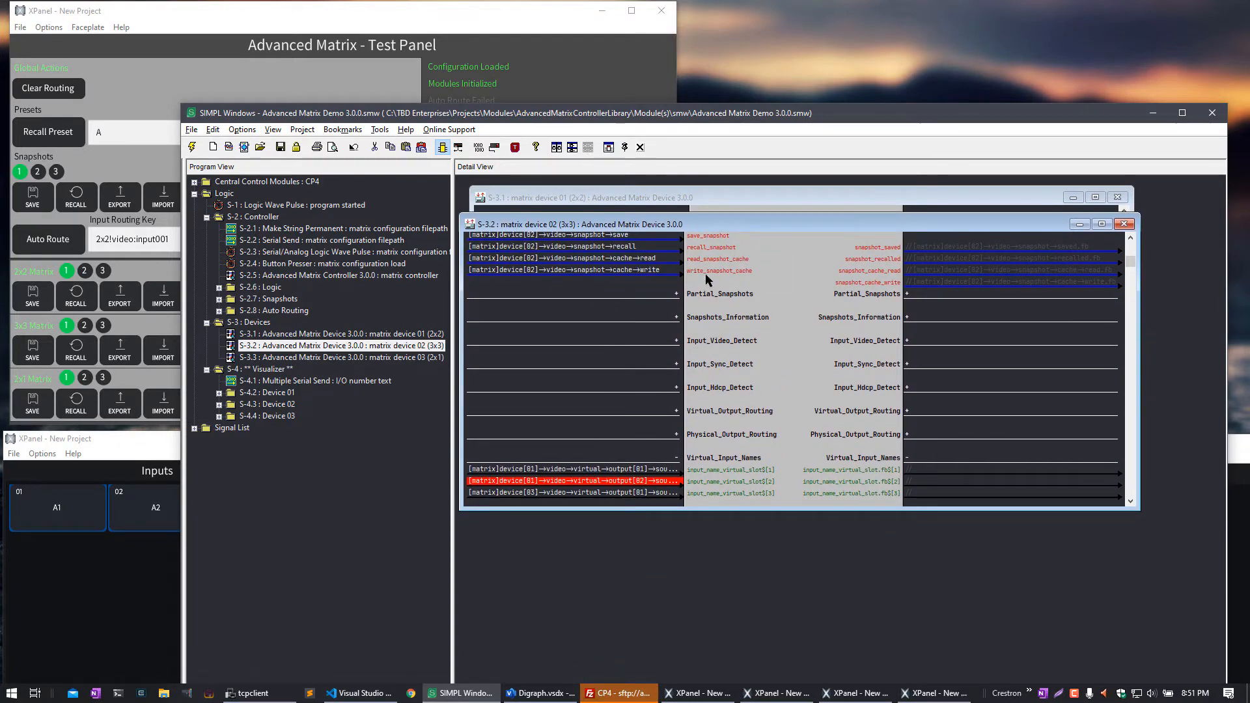